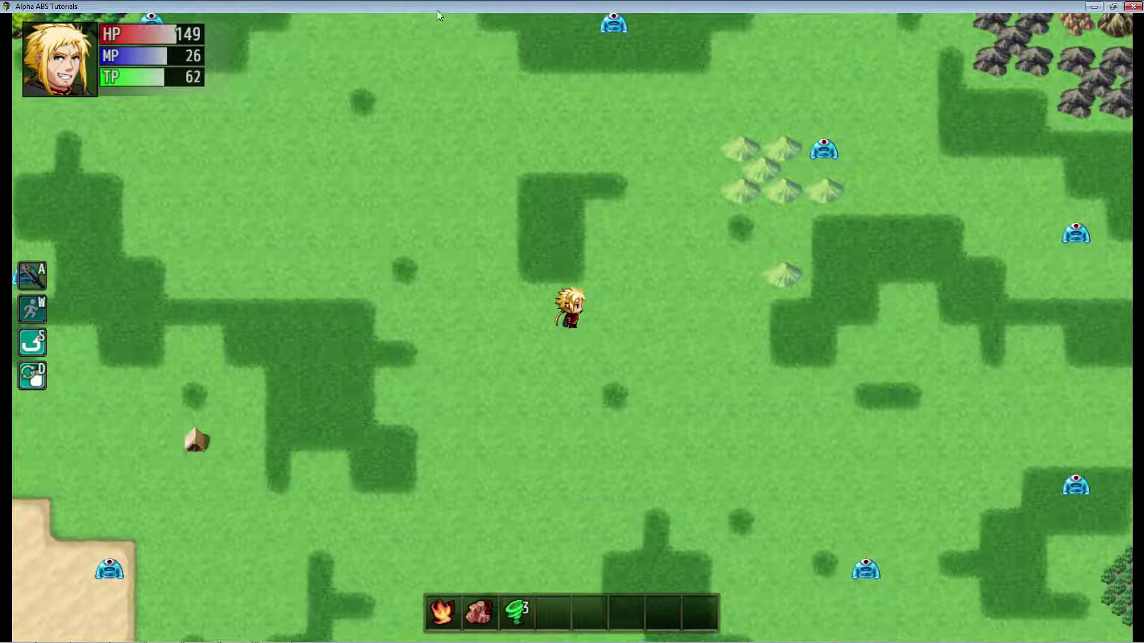
Step: Walk toward the Oozes north of the hero, target one, and open the fight with Throw Stone
key("Left")
key("Up")
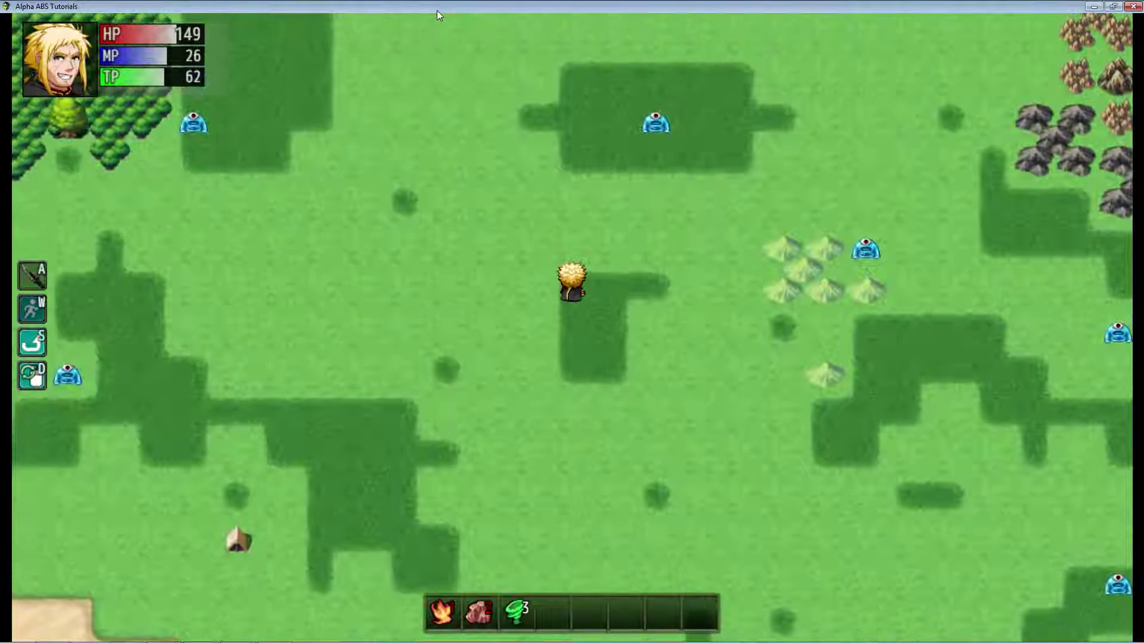
key("Tab")
key("Left")
key("Up")
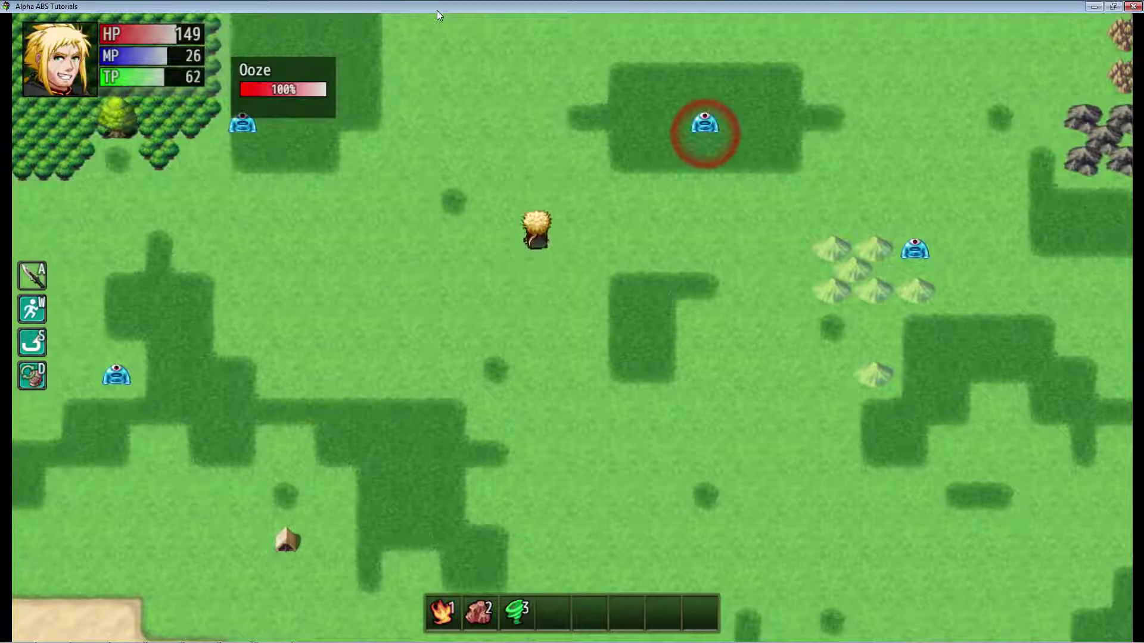
key("1")
key("Down")
key("Left")
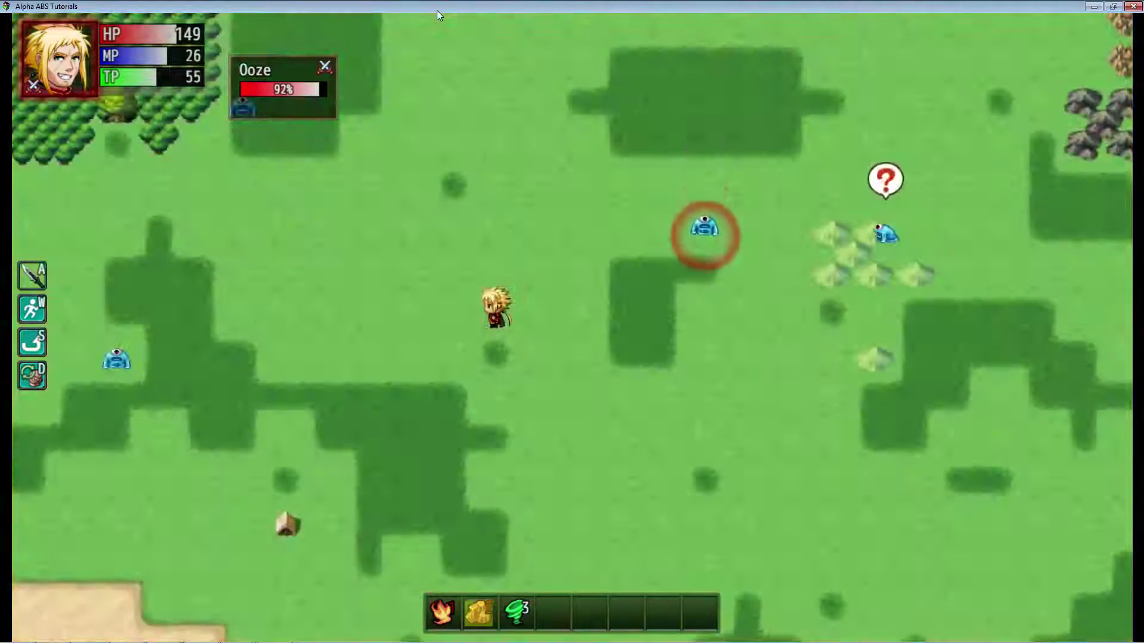
Step: Strike the approaching Ooze with the weapon attack and follow up with Ignite while backing away to the west
key("Right")
key("a")
key("Right")
key("Left")
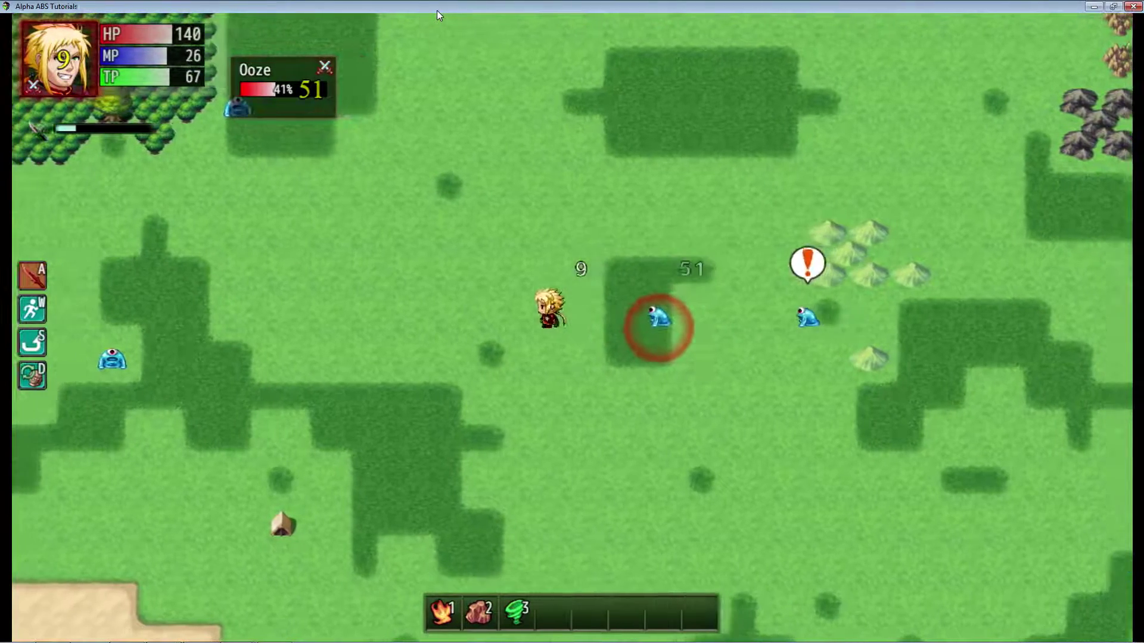
key("1")
key("Left")
key("Down")
key("Up")
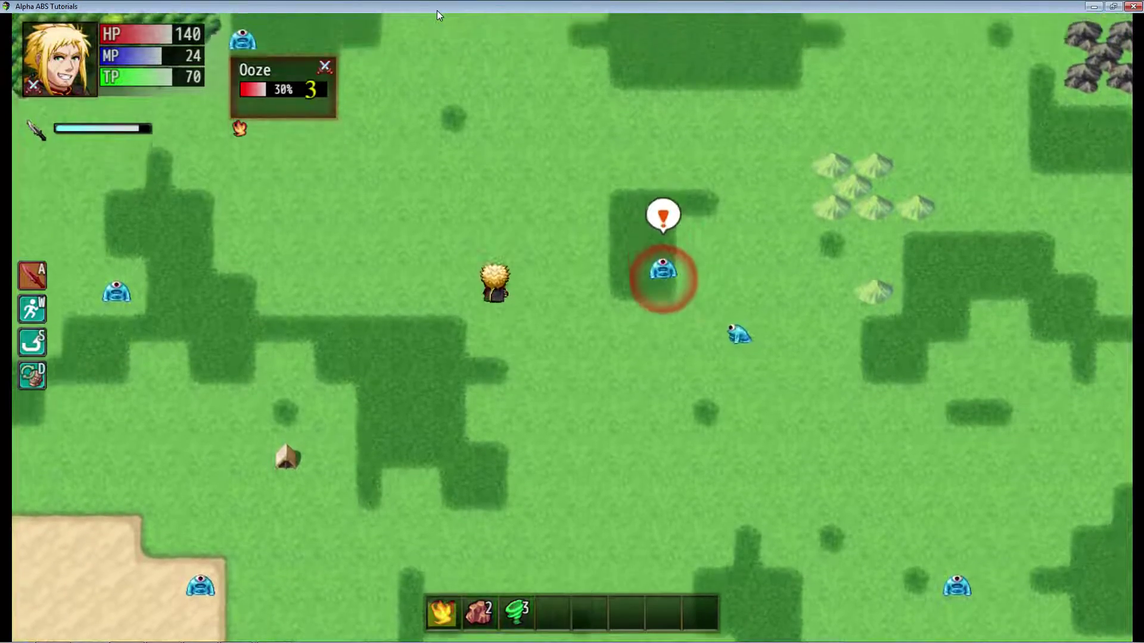
Step: Keep distance from the two Oozes and repeatedly cast Ignite on the targeted one
key("Left")
key("Up")
key("1")
key("Down")
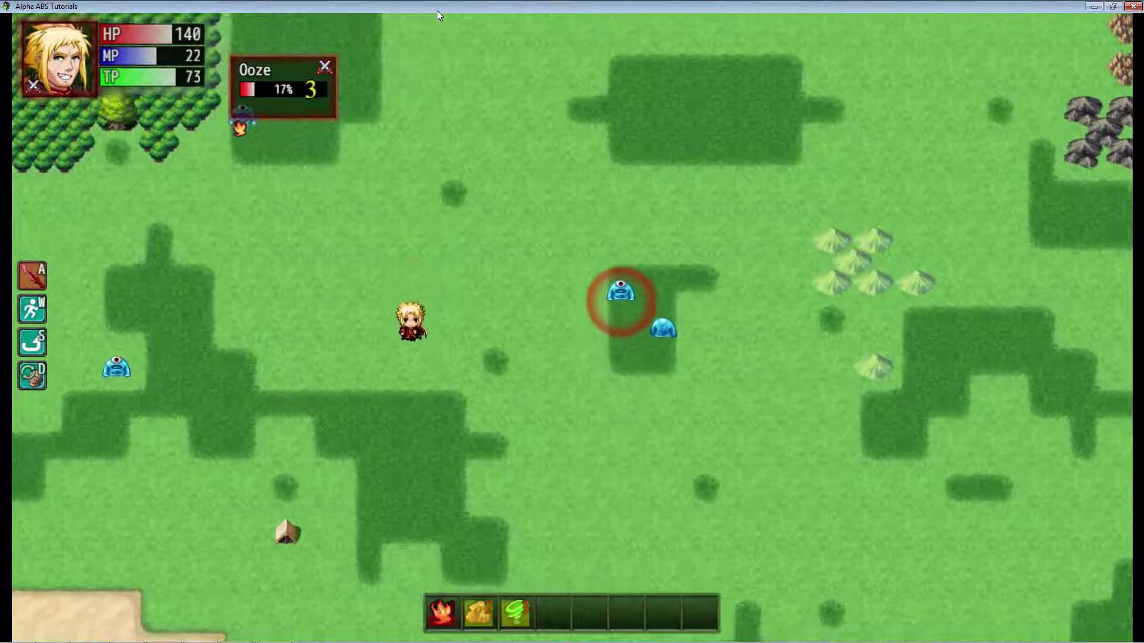
key("Down")
key("1")
key("Up")
key("1")
key("1")
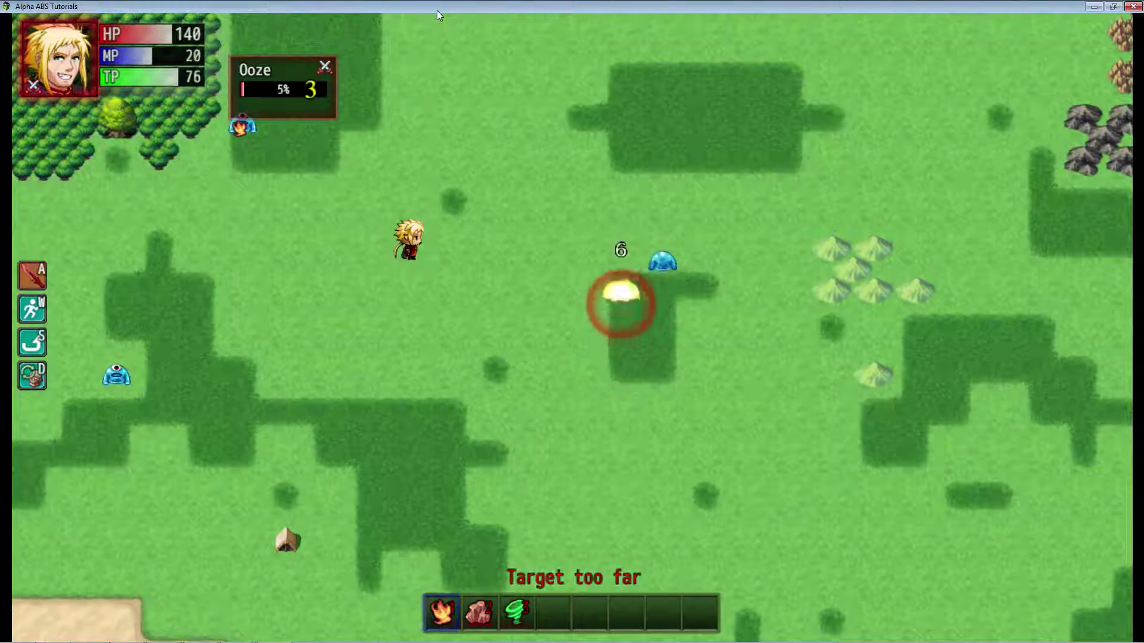
Step: Move back within range of the weakened Ooze and finish it off with Ignite
key("Down")
key("Right")
key("Down")
key("1")
key("Up")
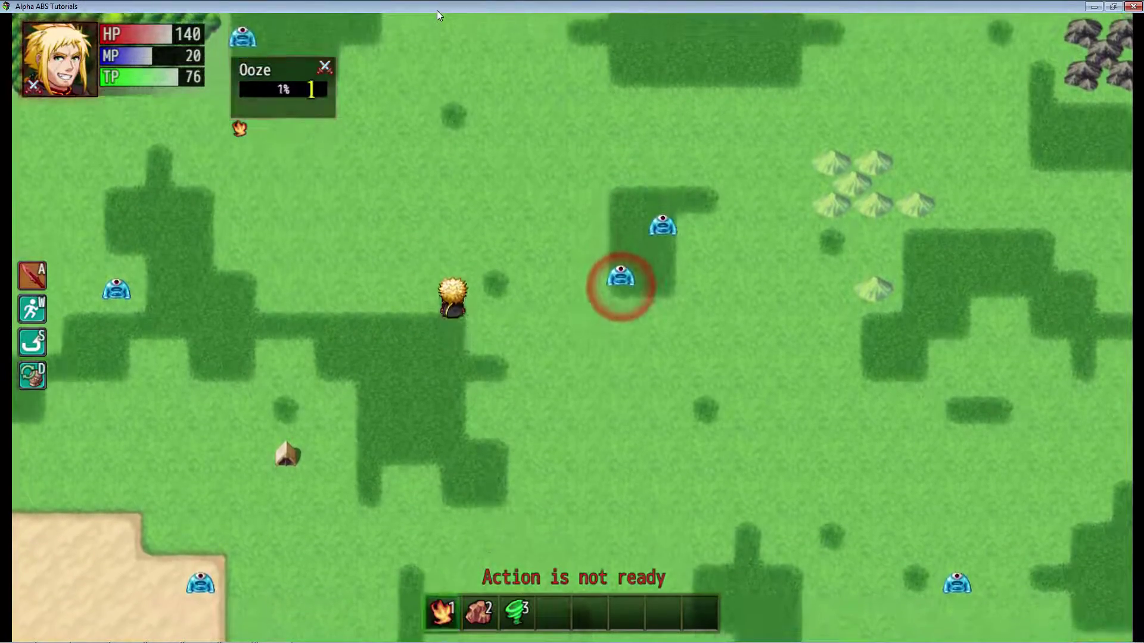
key("1")
Step: Engage the second Ooze with the weapon attack and Throw Stone, stepping away between hits
key("Up")
key("Right")
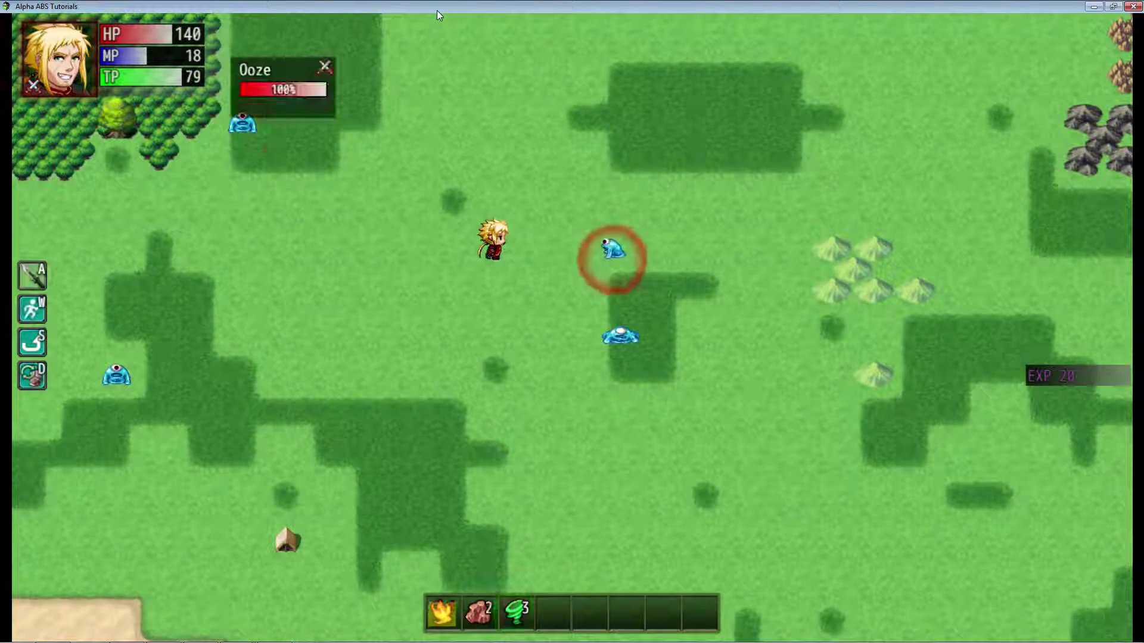
key("a")
key("Down")
key("2")
key("Up")
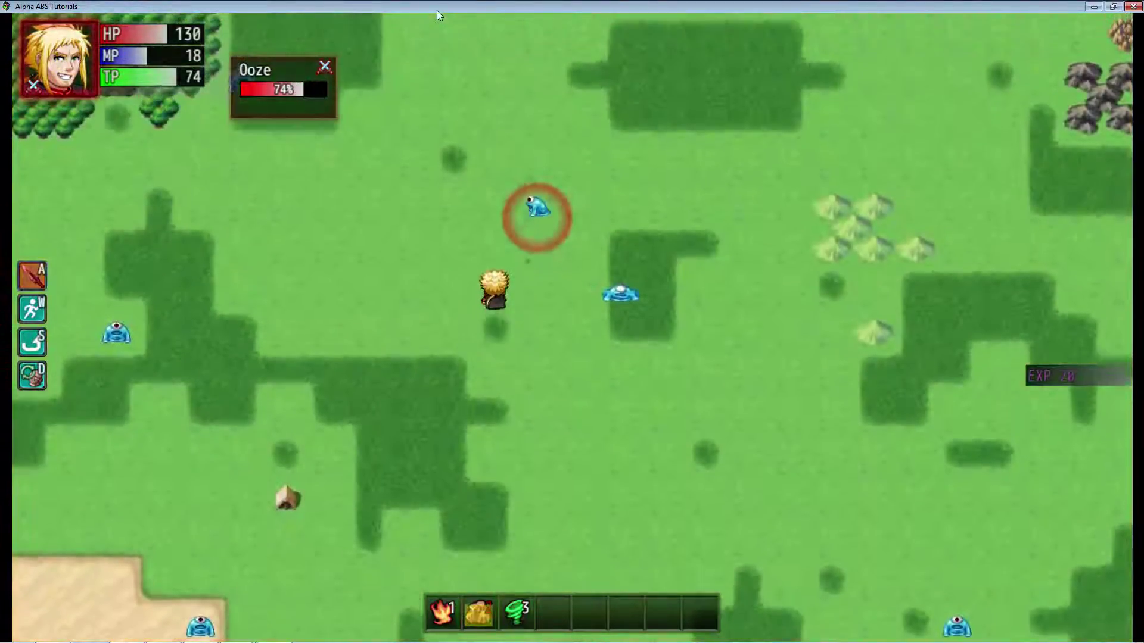
key("a")
key("Left")
key("Down")
key("2")
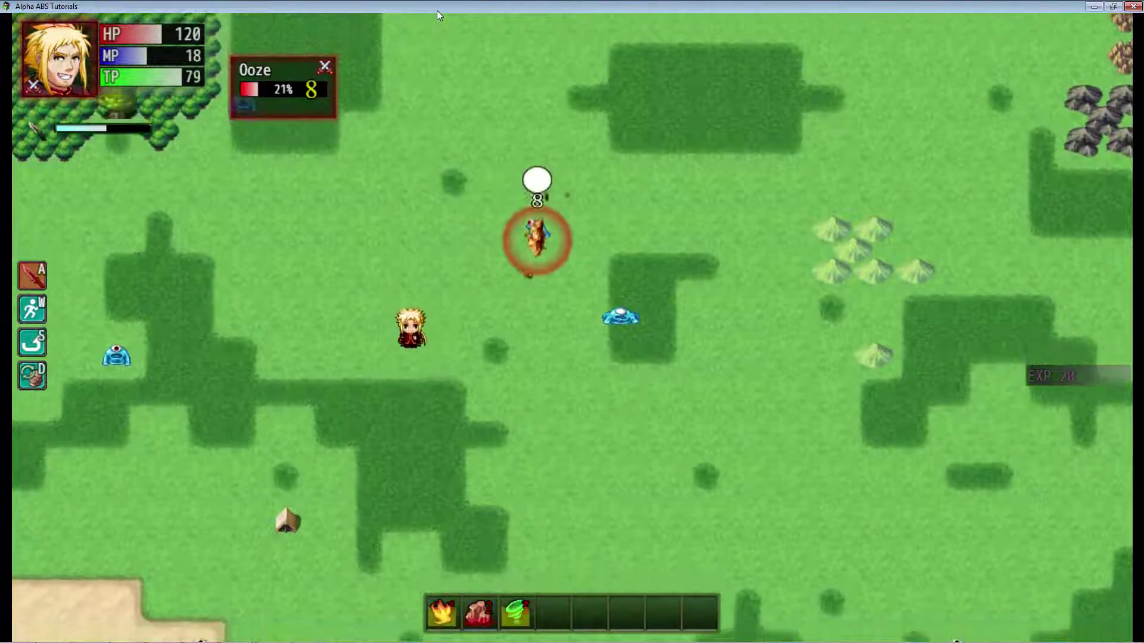
Step: Finish off the second Ooze with weapon attacks and return to the remains of both enemies
key("a")
key("Right")
key("Down")
key("Up")
key("a")
key("Right")
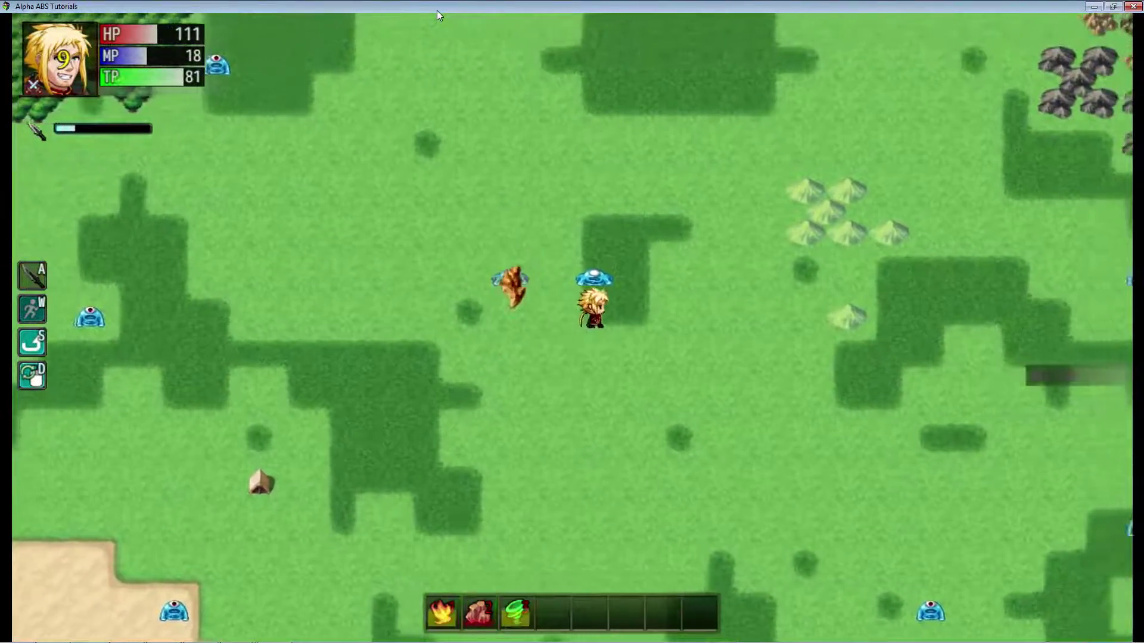
key("Left")
key("Up")
key("Up")
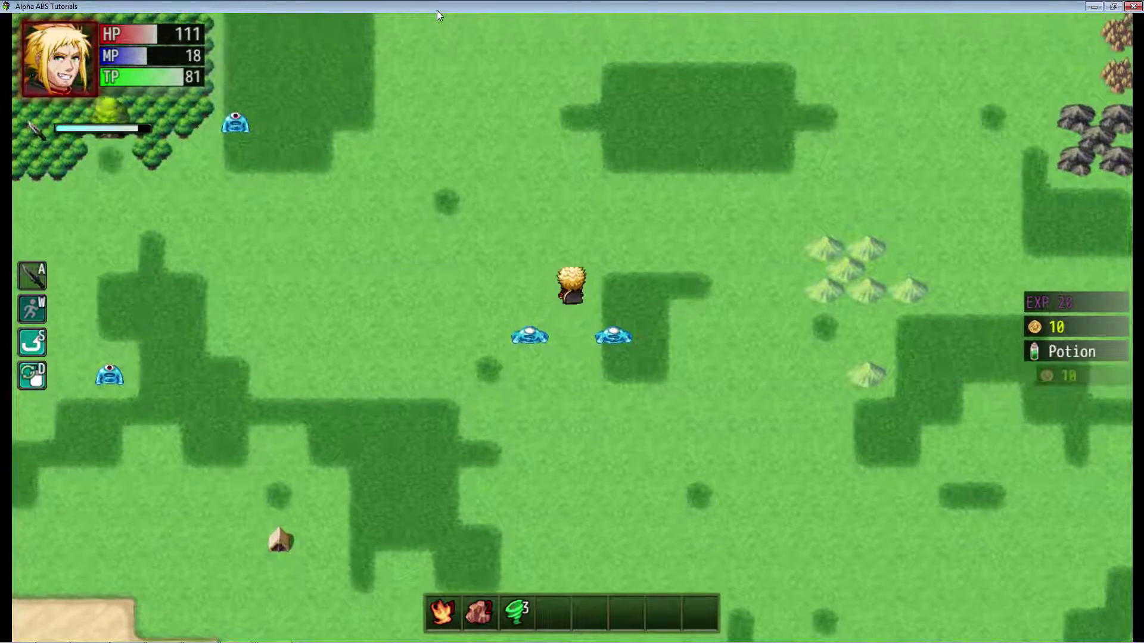
key("Left")
Step: Cast the Firestorm area skill on the open grass west of the hero and walk a few tiles southwest
key("3")
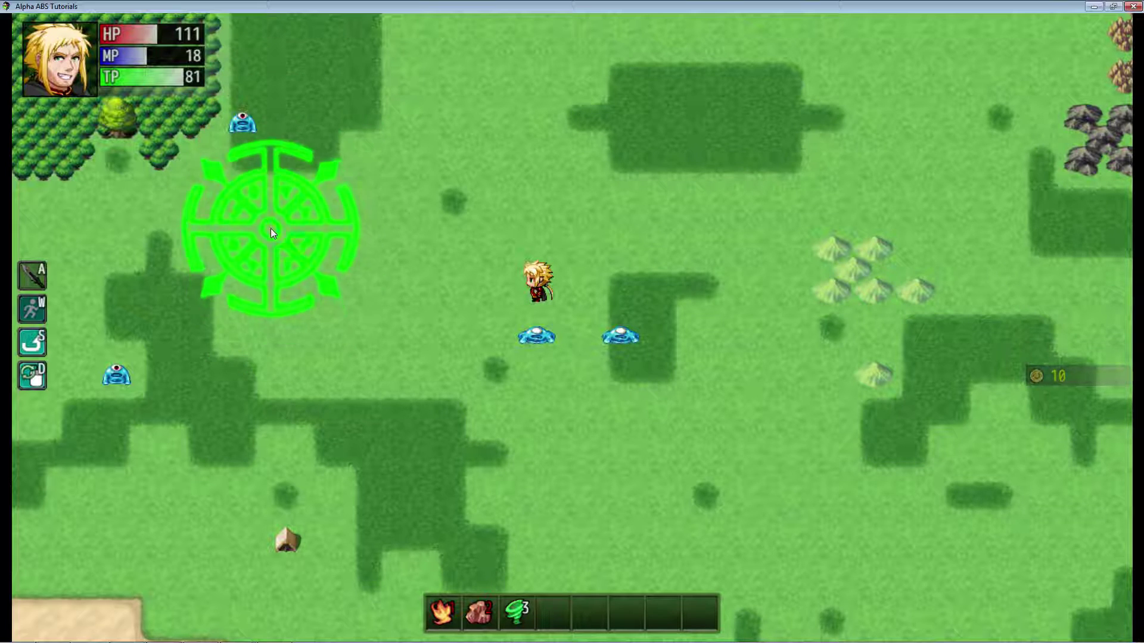
left_click(305, 291)
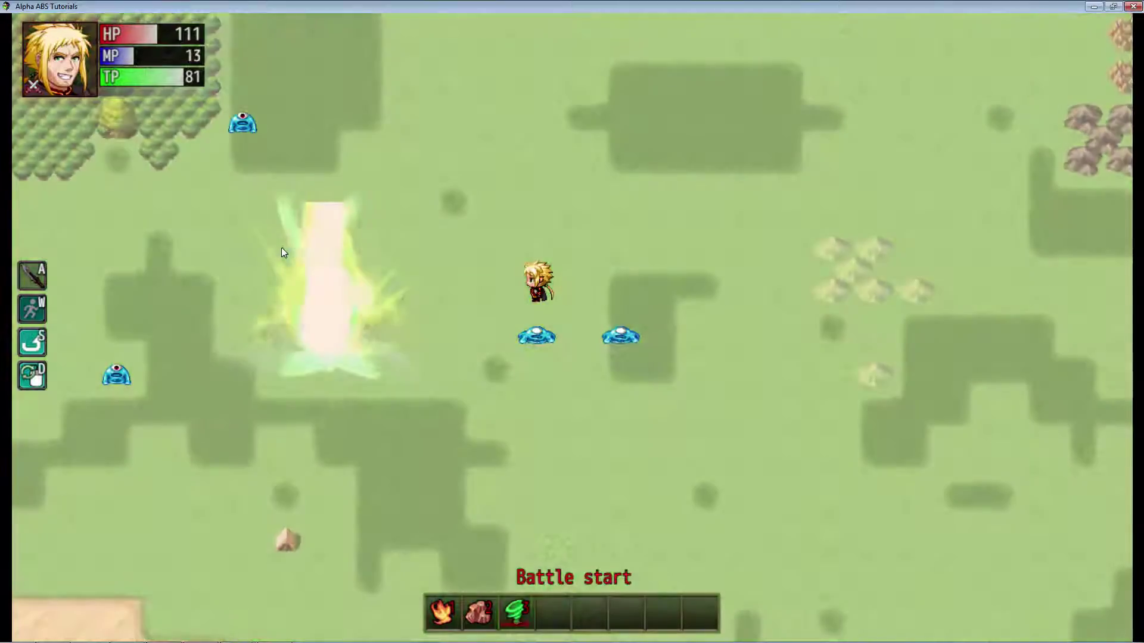
left_click(456, 328)
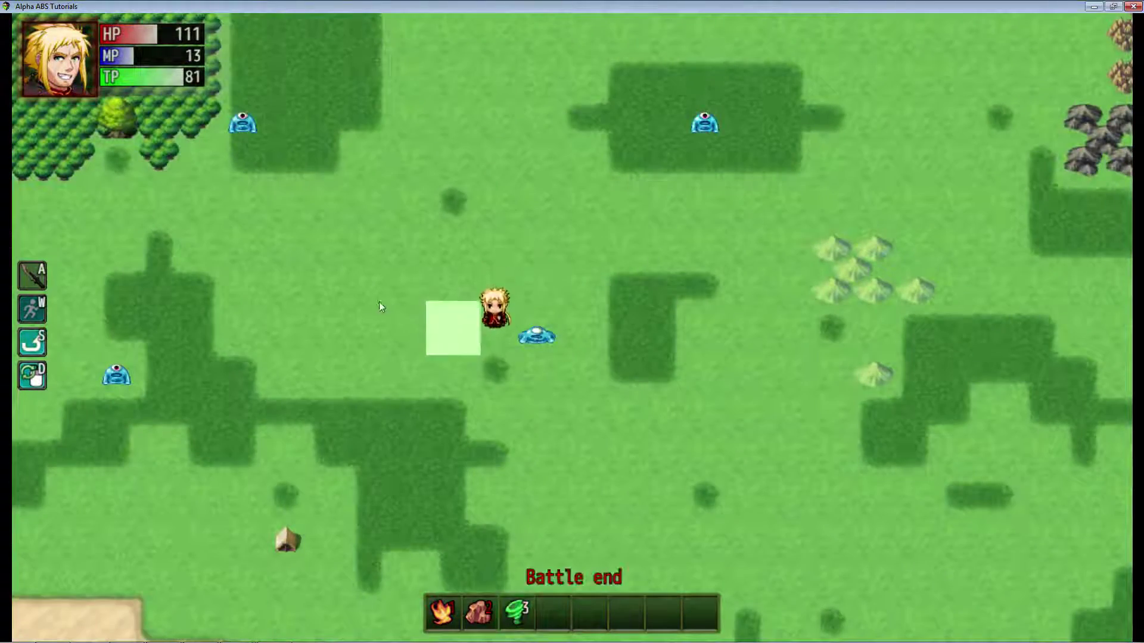
left_click(518, 608)
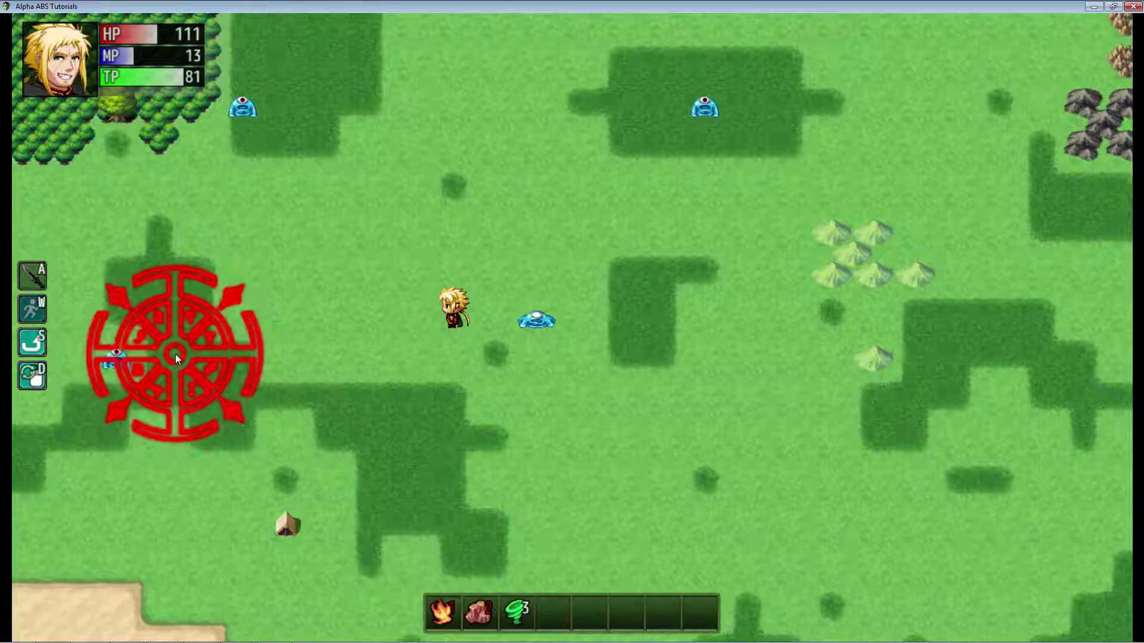
right_click(178, 354)
right_click(226, 351)
right_click(230, 348)
Step: Walk closer to the western Ooze and cast the Firestorm area skill over it
left_click(295, 343)
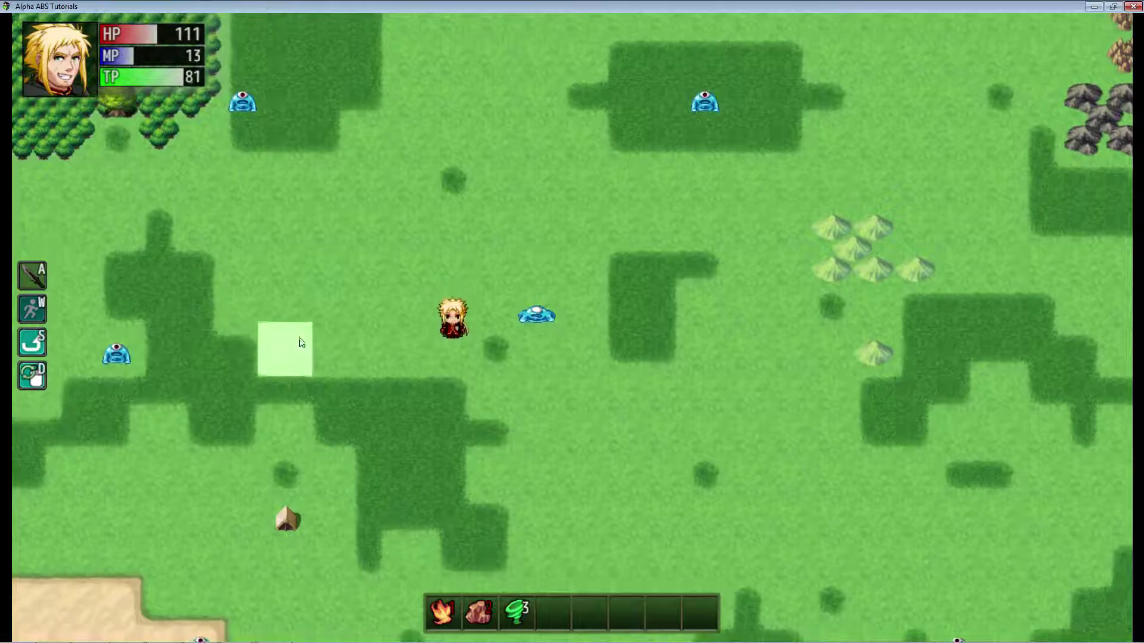
key("3")
left_click(147, 298)
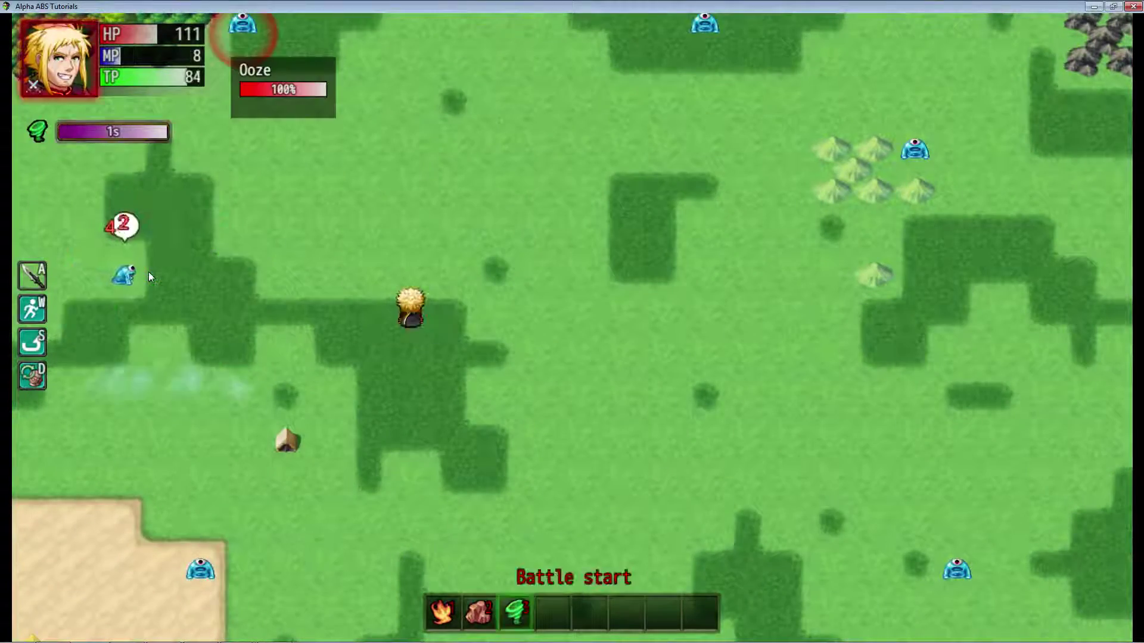
Step: Fight the charging western Ooze with Ignite and the weapon attack while backing away to the east
key("1")
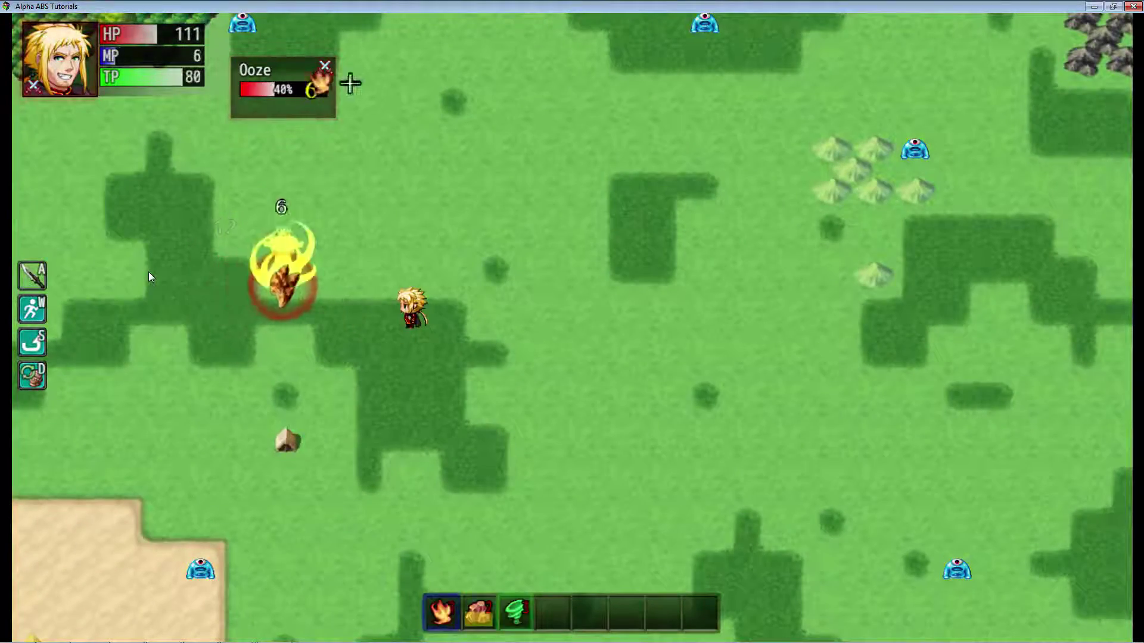
key("Right")
key("Right")
key("Right")
key("Left")
key("Left")
key("a")
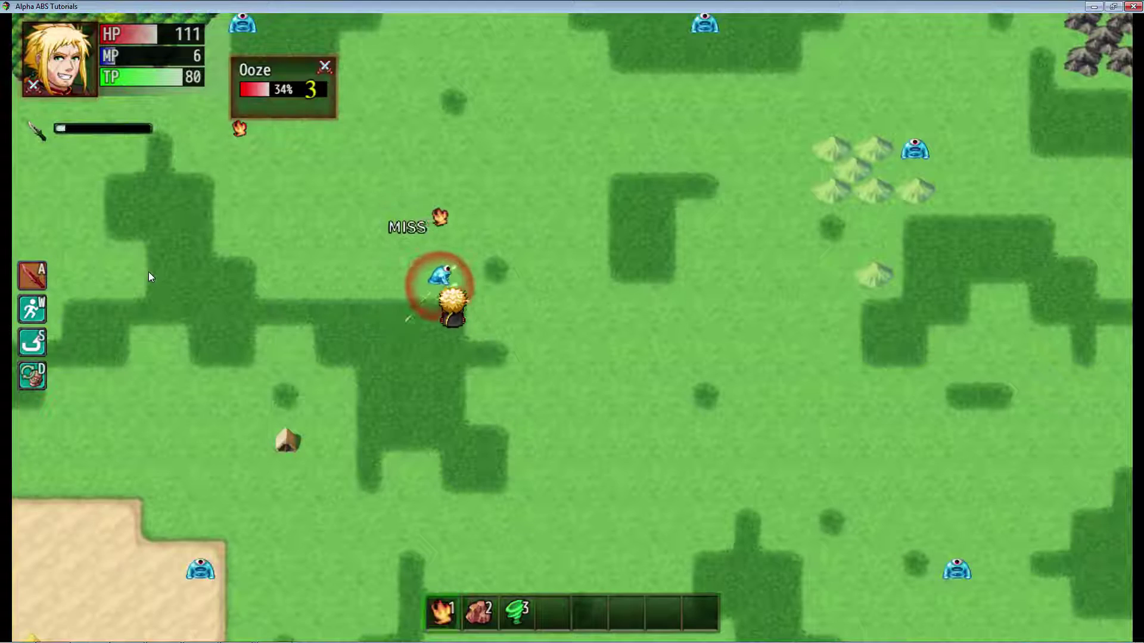
Step: Defeat the remaining Ooze with Ignite and Throw Stone while circling northeast of it
key("Right")
key("Right")
key("1")
key("Up")
key("Right")
key("2")
key("Up")
key("Left")
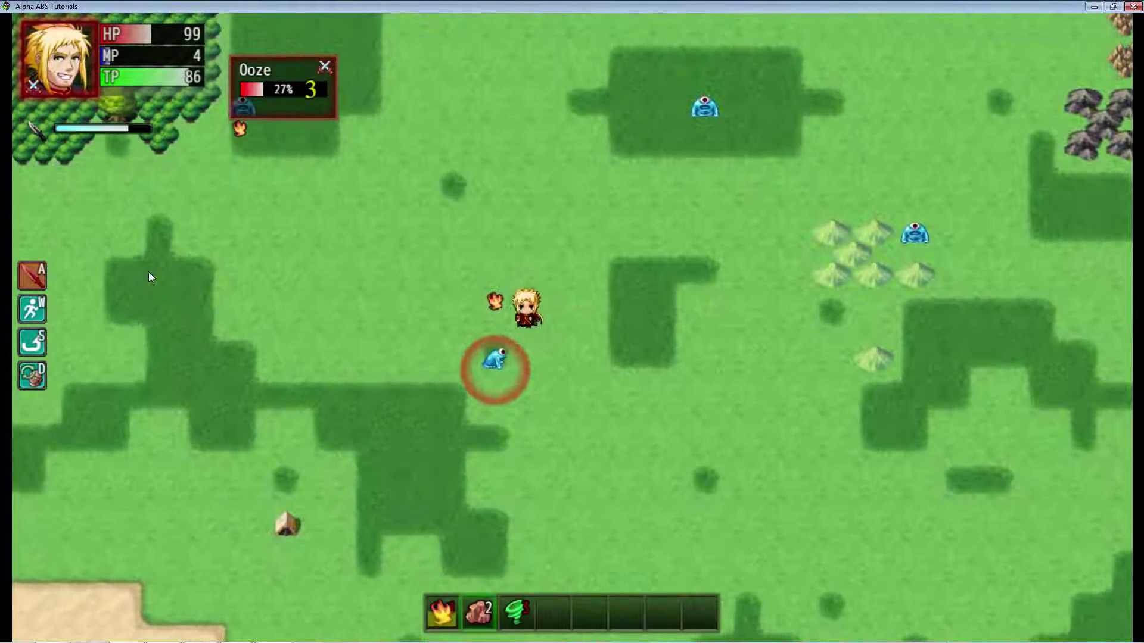
key("Right")
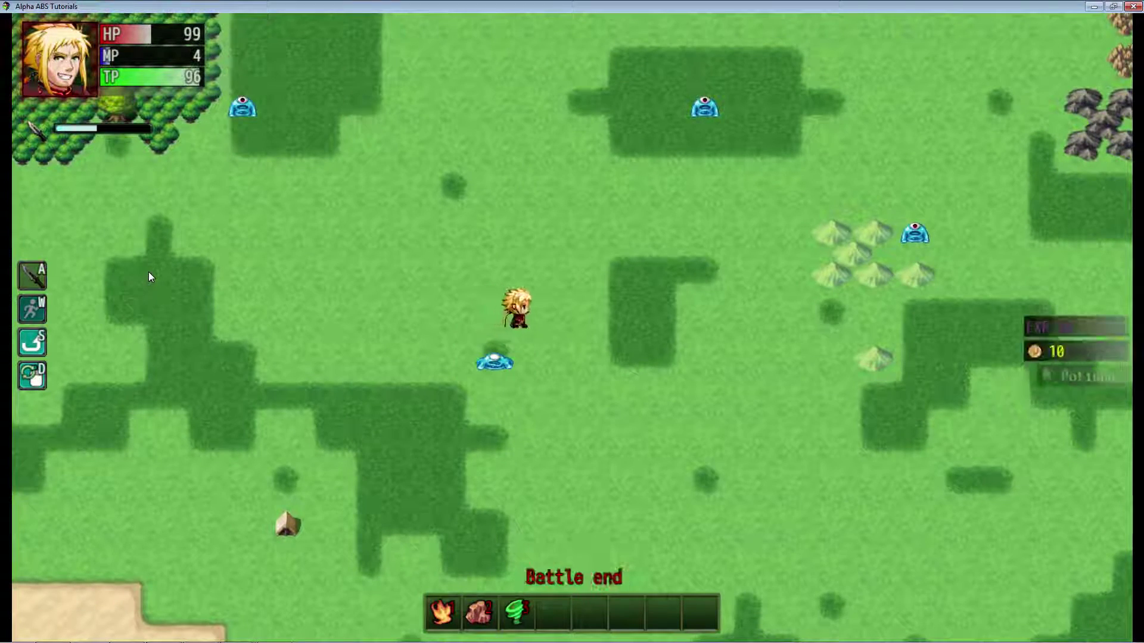
Step: Walk away from the defeated Ooze and close the playtest, returning to the RPG Maker MV editor
key("Right")
key("Down")
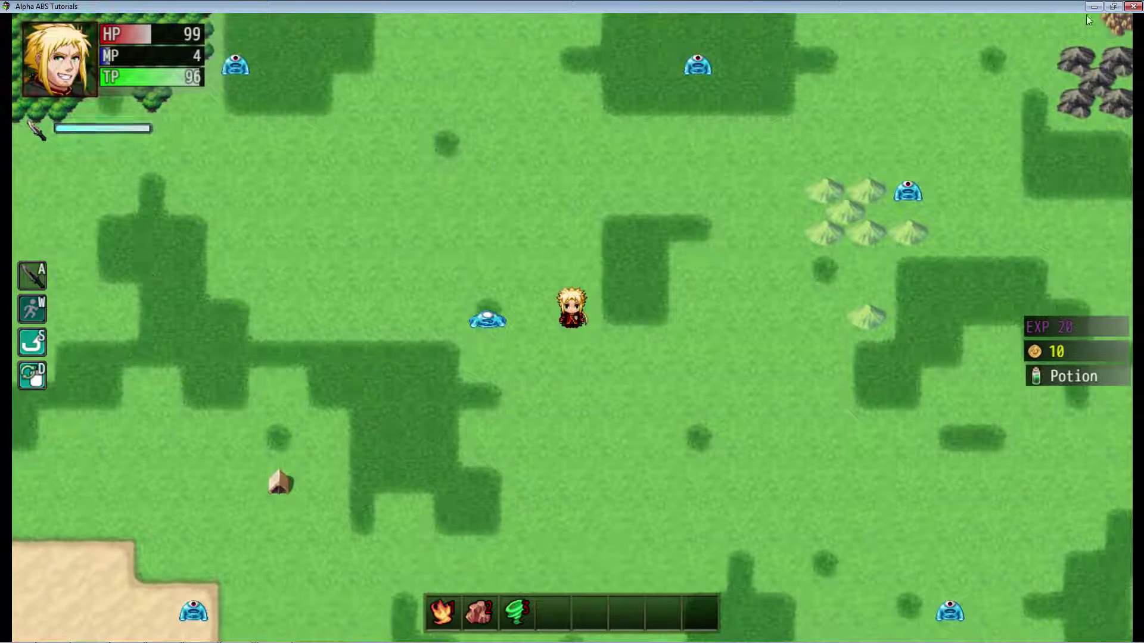
left_click(1132, 6)
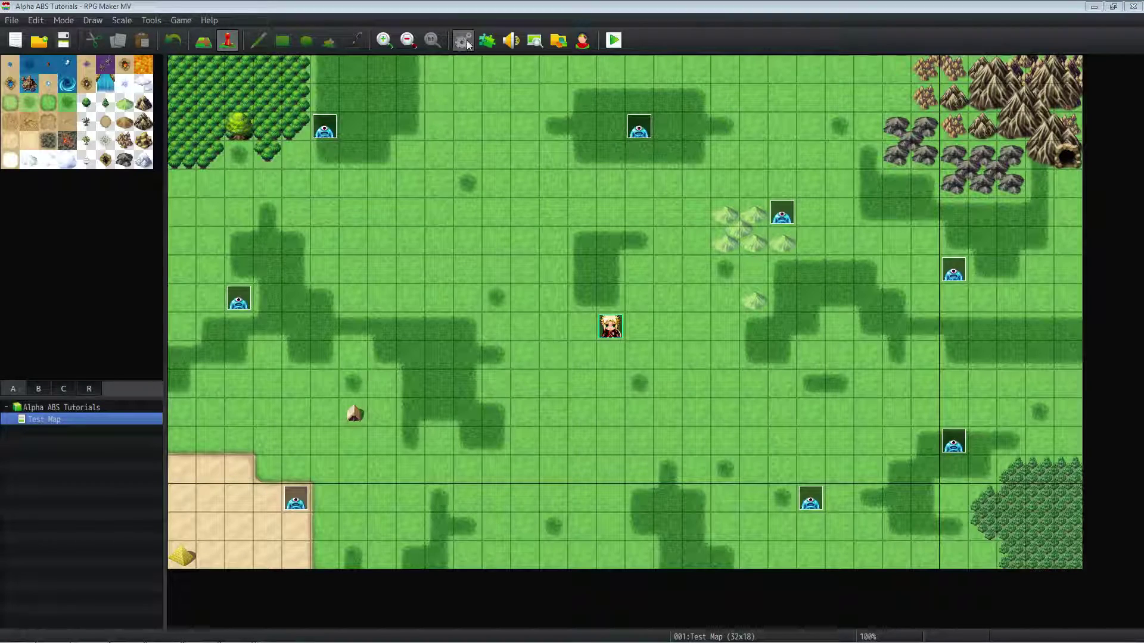
Step: Review the YEP plugins in the Plugin Manager, from YEP_BaseParamControl through YEP_StatusMenuCore, and close it
left_click(487, 40)
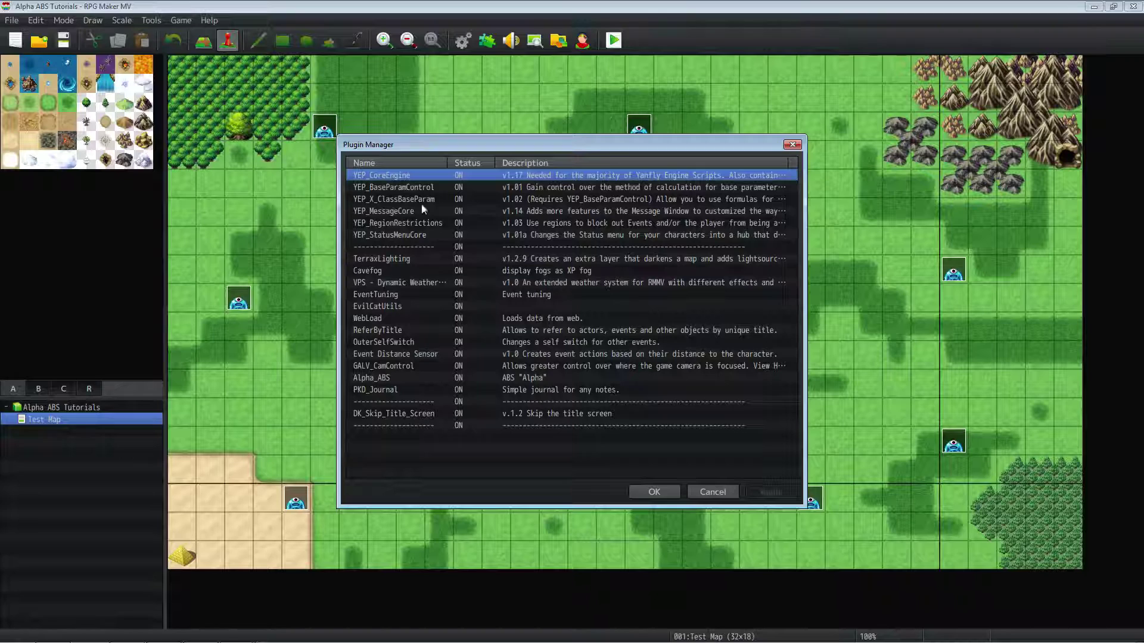
left_click(420, 188)
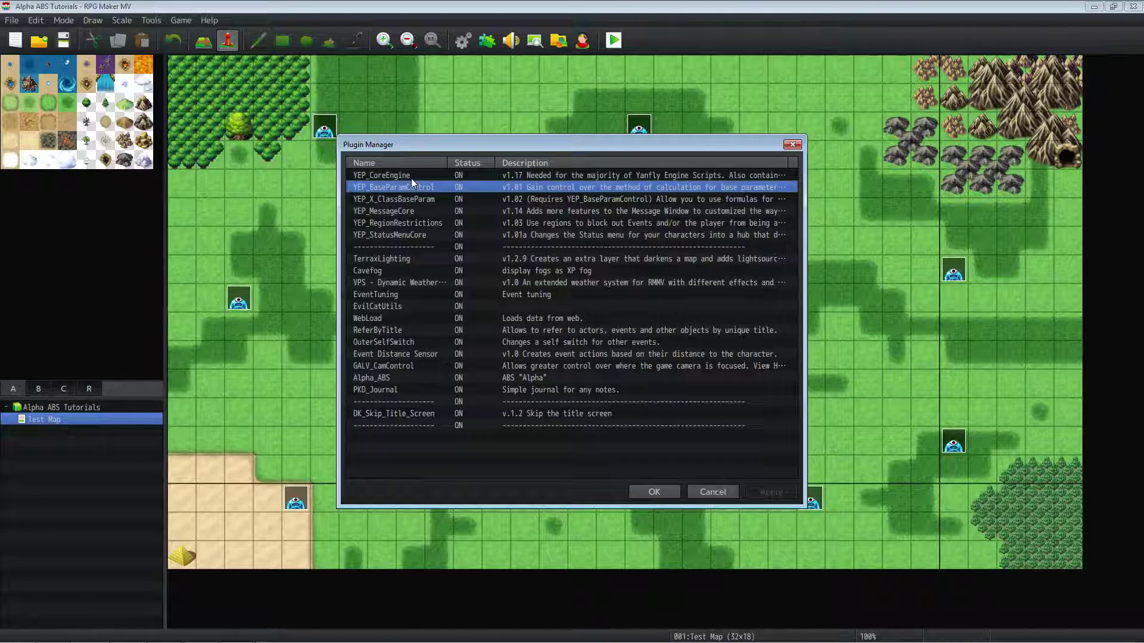
left_click(419, 198)
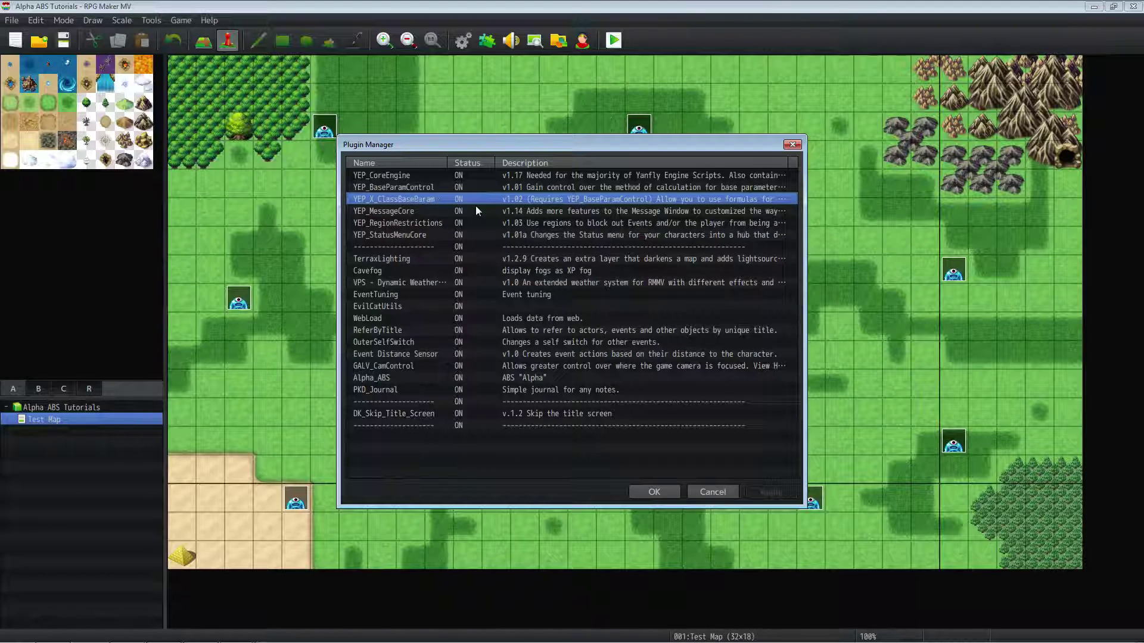
left_click(430, 209)
left_click(429, 222)
left_click(429, 233)
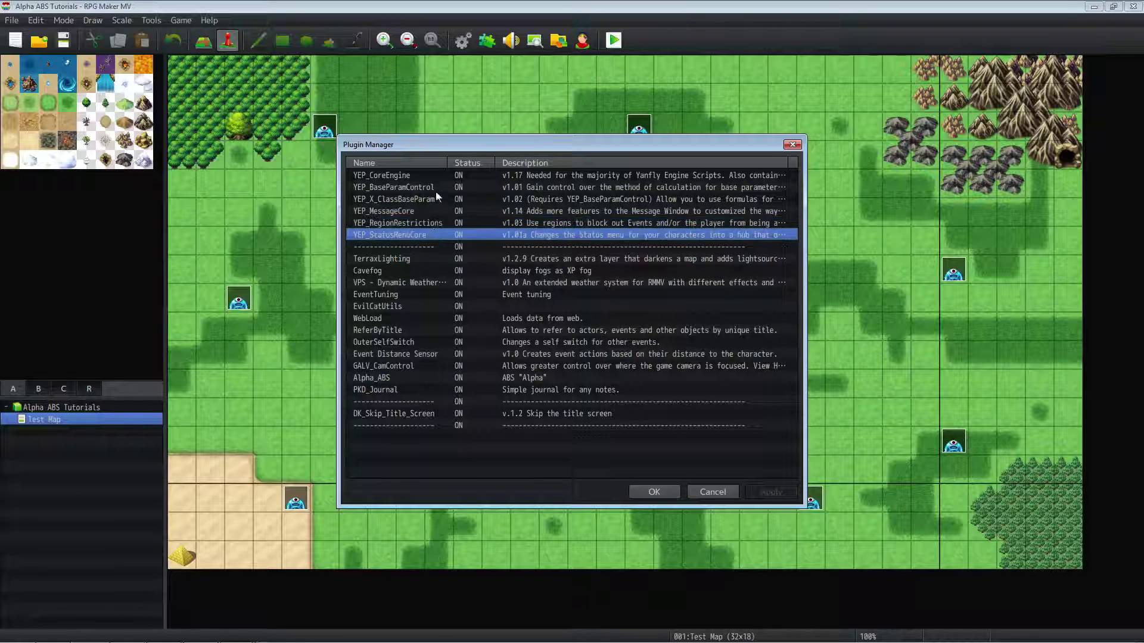
left_click(435, 190)
left_click(436, 221)
left_click(429, 235)
left_click(653, 491)
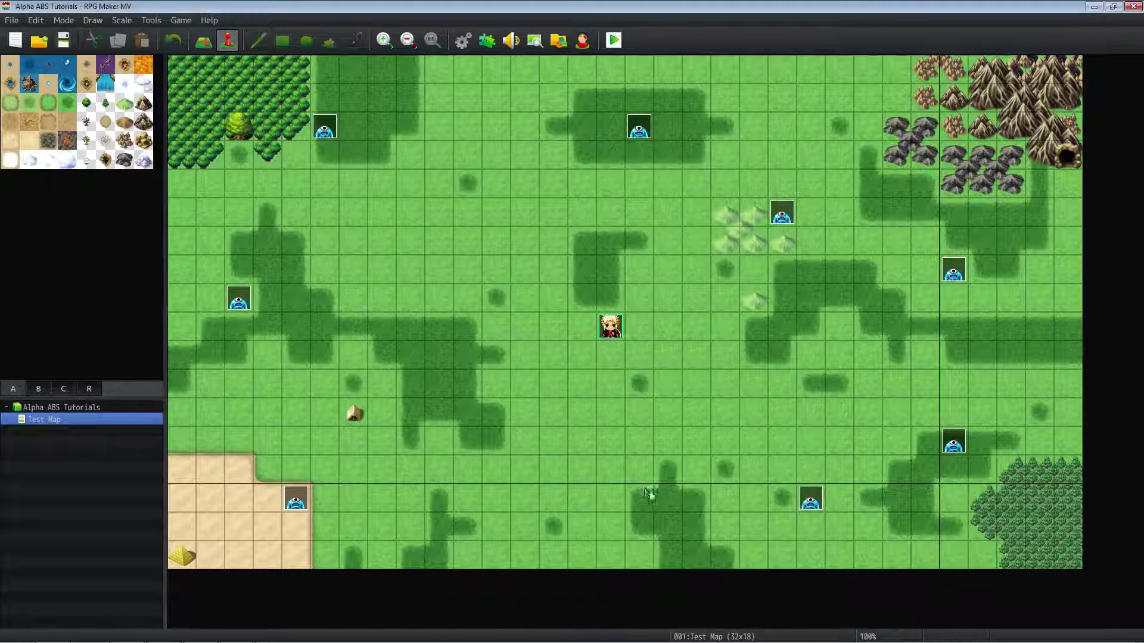
Step: Save the project and open the Ronin class in the database
left_click(63, 40)
left_click(463, 40)
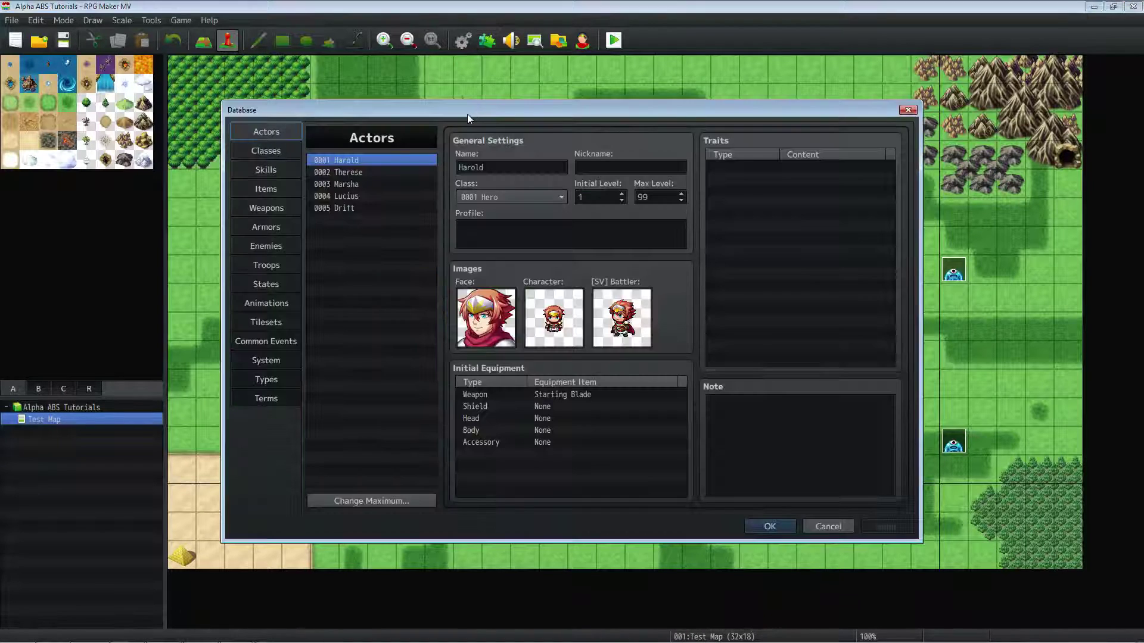
left_click(275, 152)
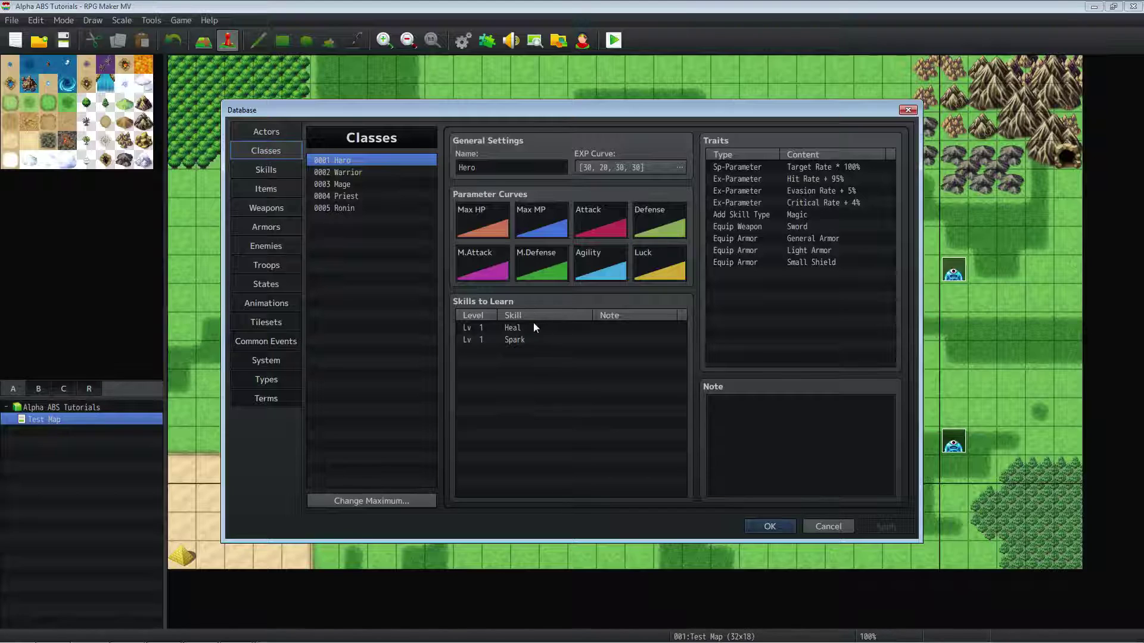
left_click(360, 209)
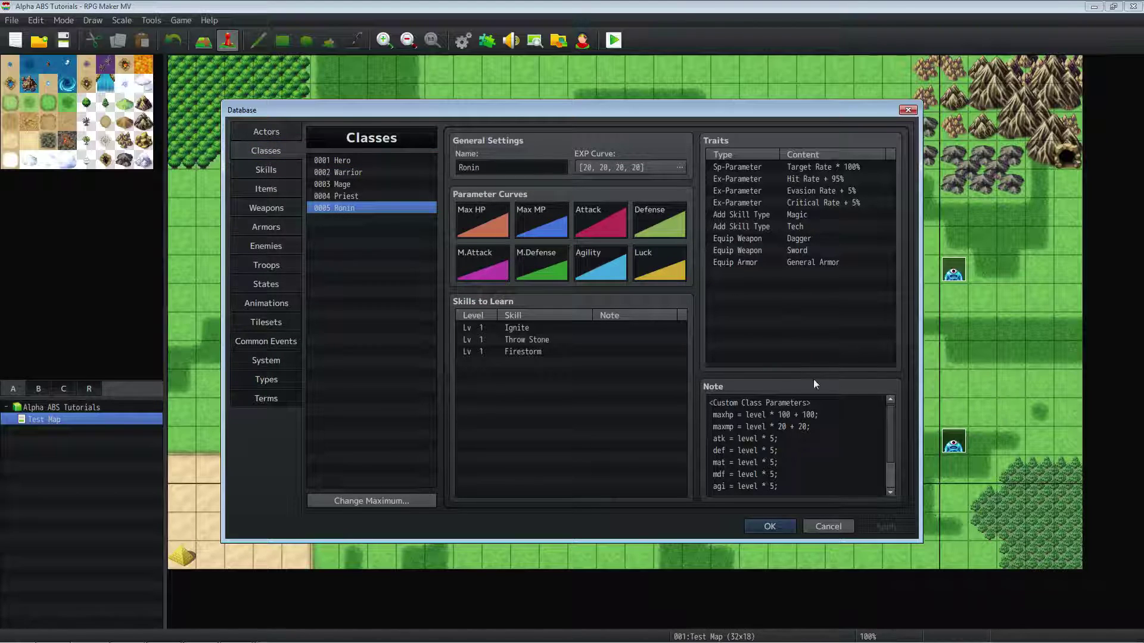
Step: Examine the custom class parameter formulas in the Ronin class's note
left_click(800, 410)
key("ctrl+a")
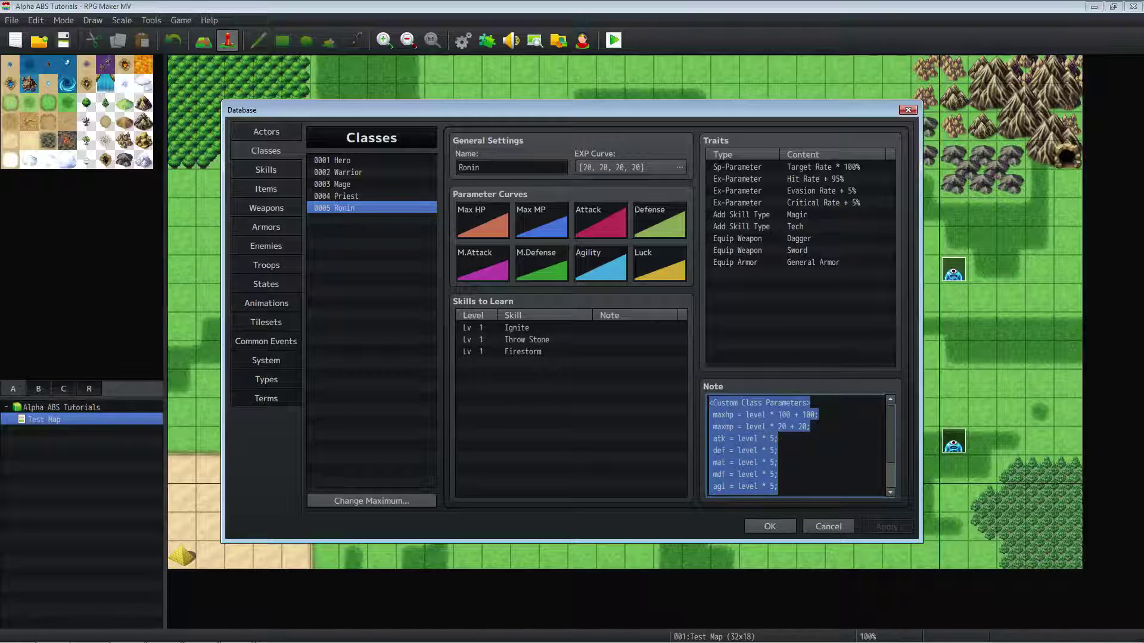
left_click(815, 449)
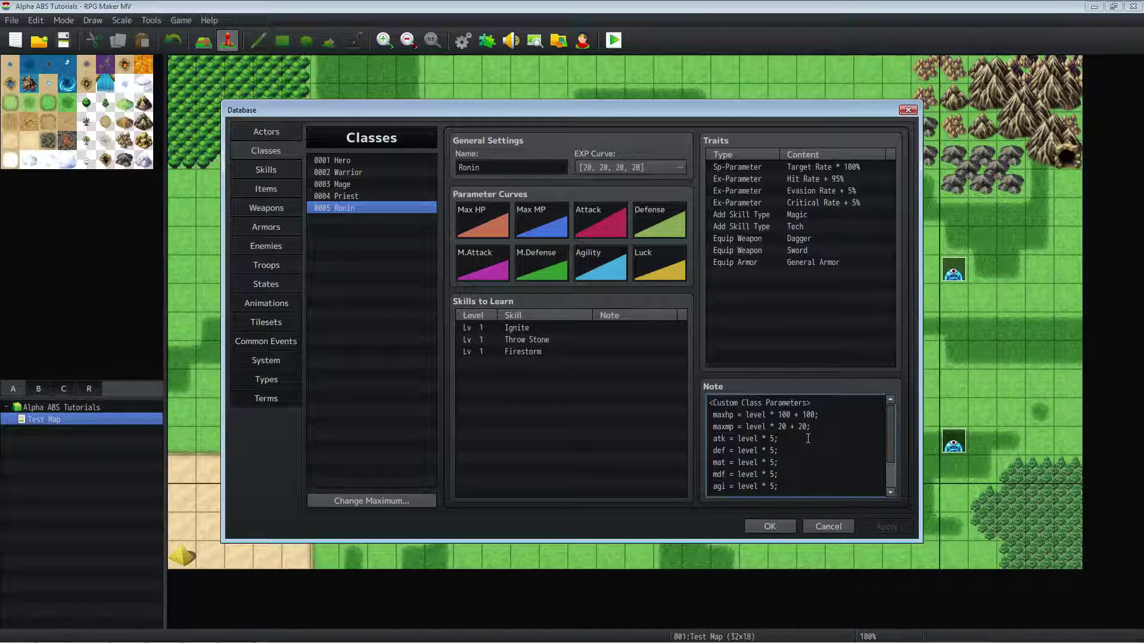
Step: Examine the maxhp and maxmp formulas in the Ronin class's custom class parameters
left_click_drag(836, 407, 810, 403)
left_click(753, 403)
mouse_move(716, 415)
left_mouse_down()
mouse_move(826, 440)
mouse_move(814, 415)
mouse_move(709, 415)
left_mouse_up()
left_click(792, 414)
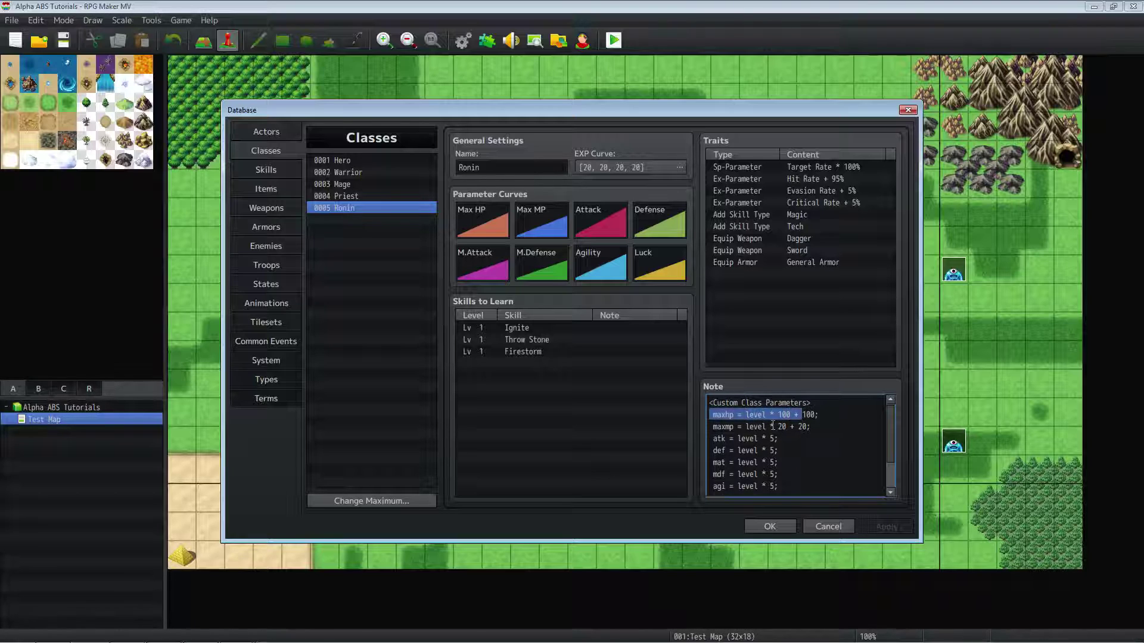
left_click_drag(791, 426, 741, 427)
scroll(792, 439, "down", 1)
scroll(785, 431, "up", 1)
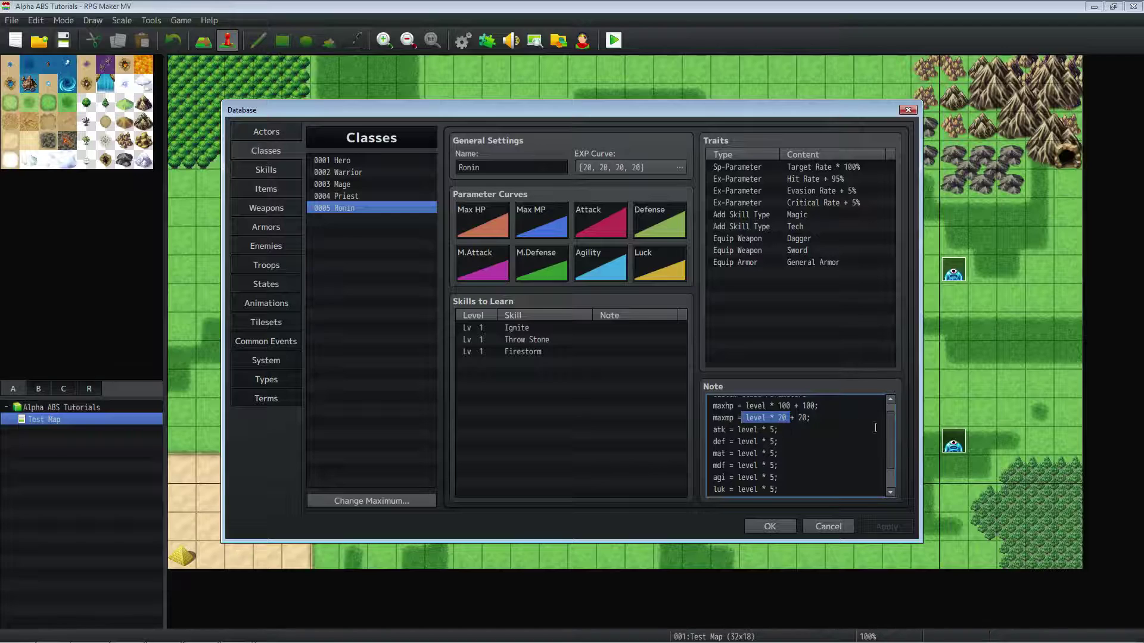
scroll(875, 427, "down", 1)
left_click(763, 419)
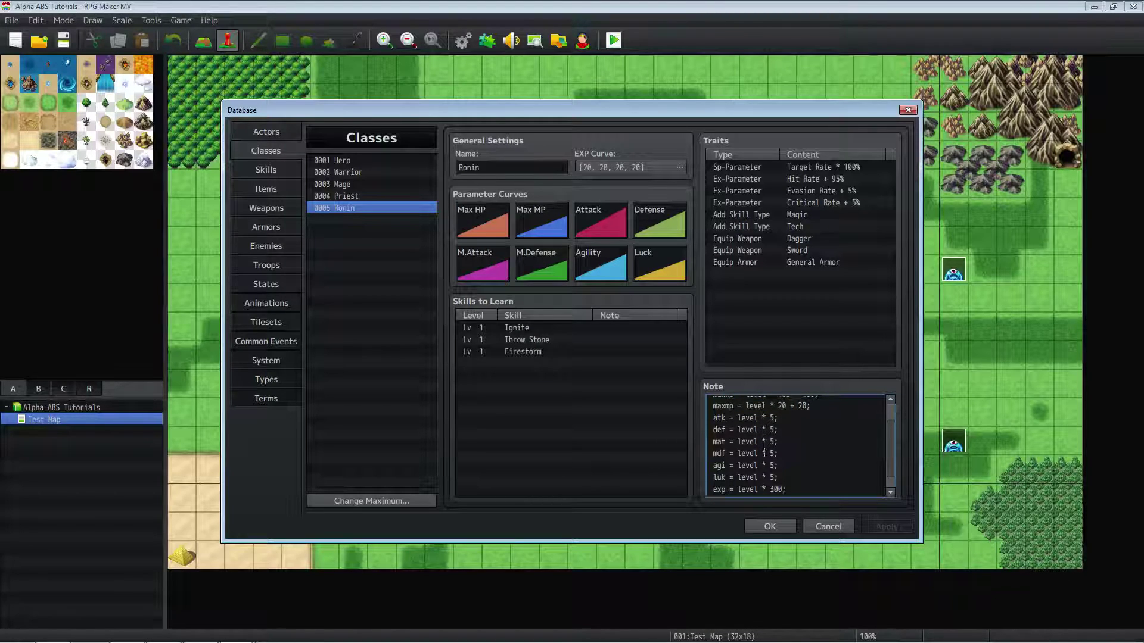
Step: Examine the exp formula and the remaining stat formulas from atk to luk in the Ronin class's note
left_click_drag(709, 465, 687, 478)
scroll(761, 473, "down", 1)
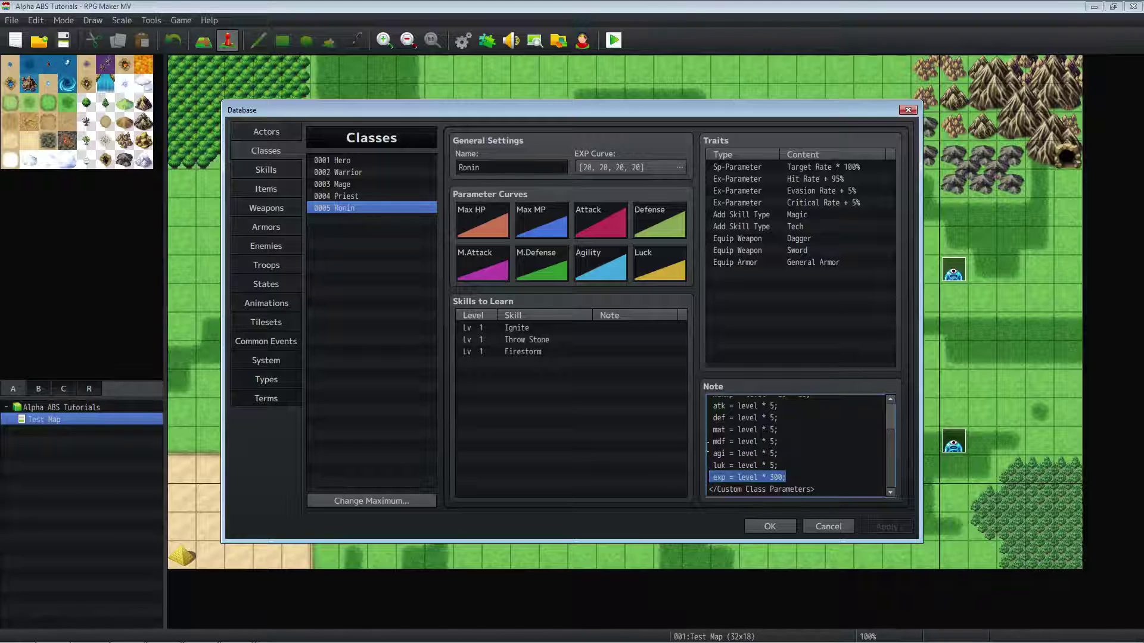
left_click(761, 476)
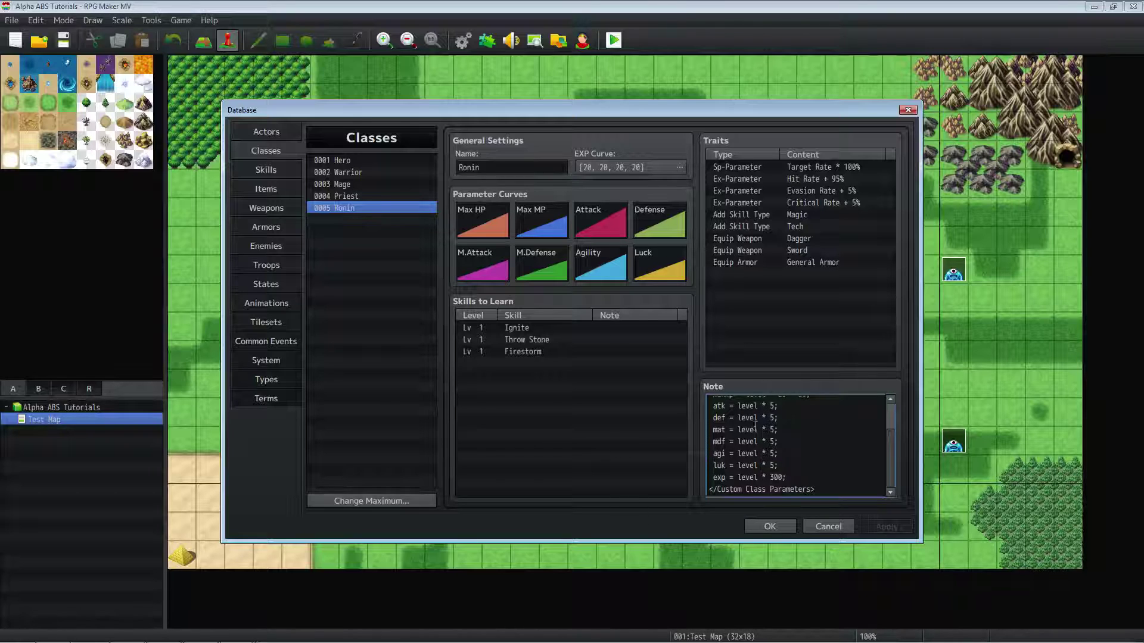
left_click(785, 472)
left_click_drag(786, 477, 649, 463)
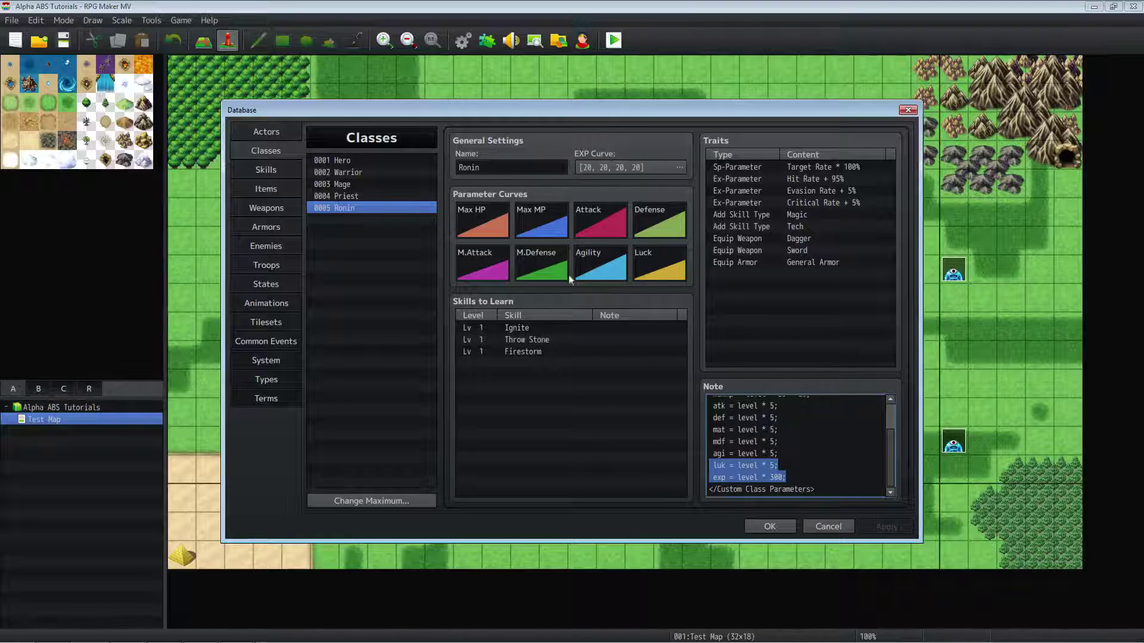
left_click_drag(787, 477, 709, 478)
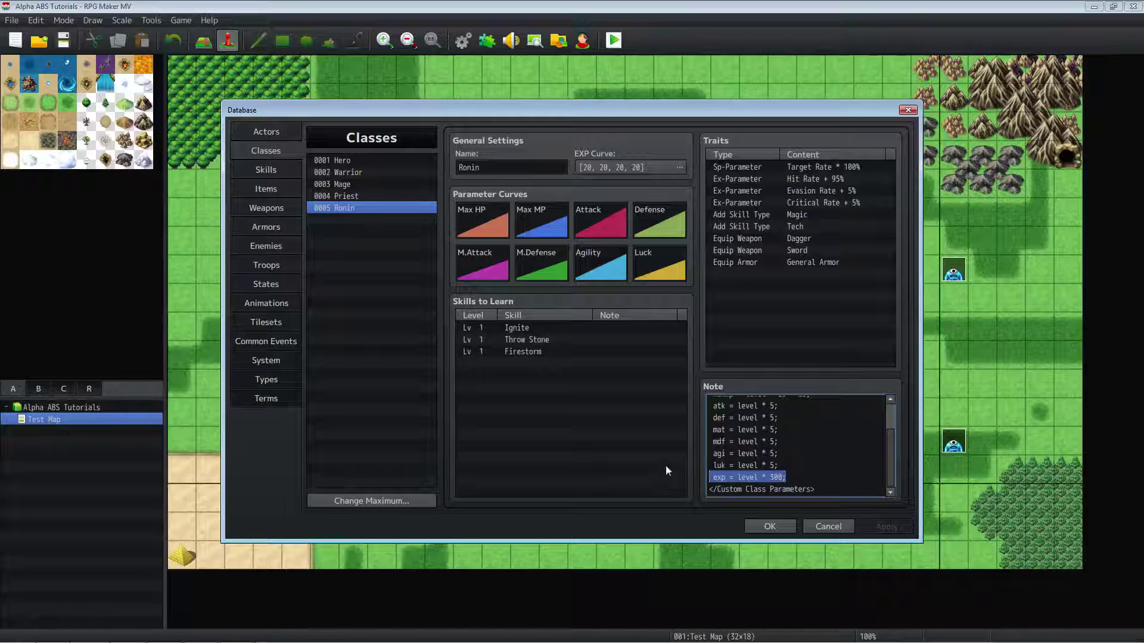
left_click_drag(778, 465, 710, 406)
left_click(793, 432)
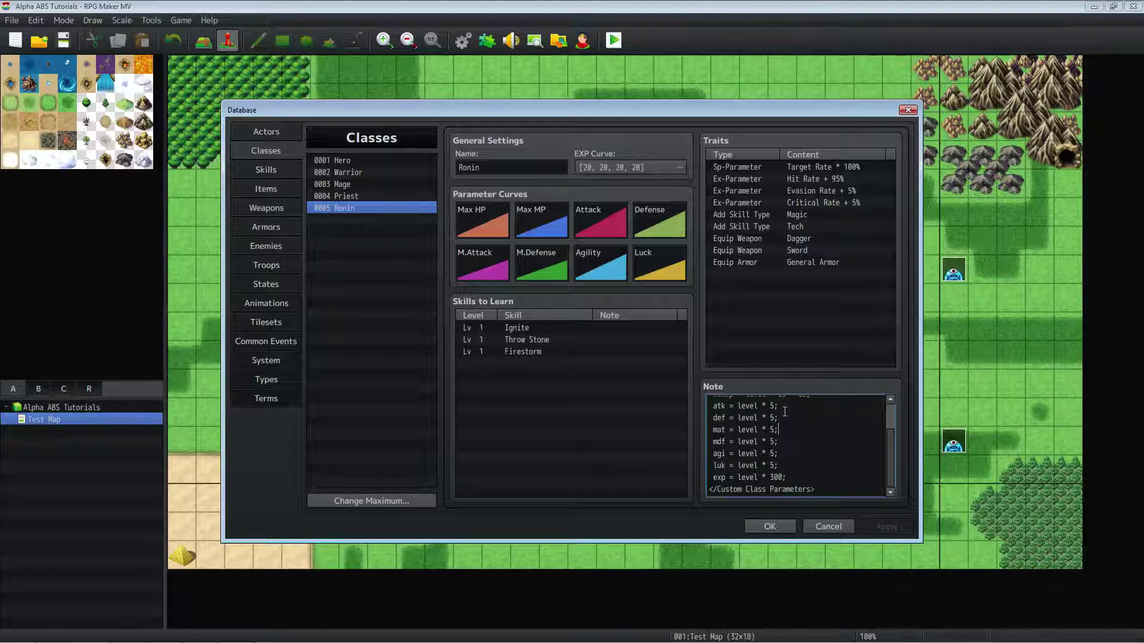
scroll(794, 439, "up", 2)
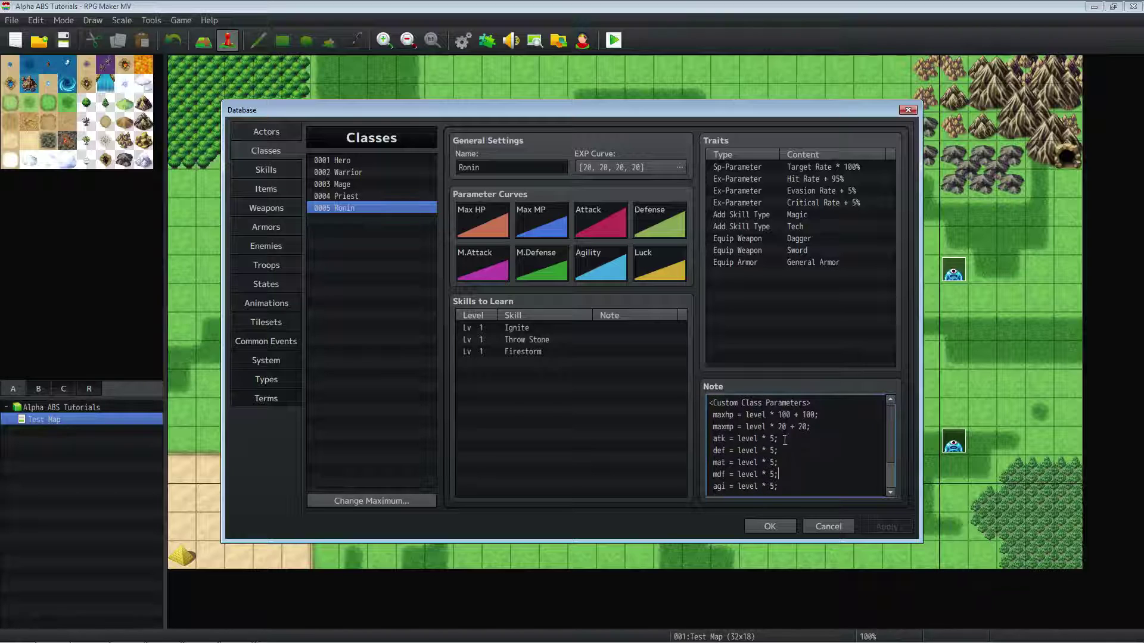
scroll(794, 439, "down", 2)
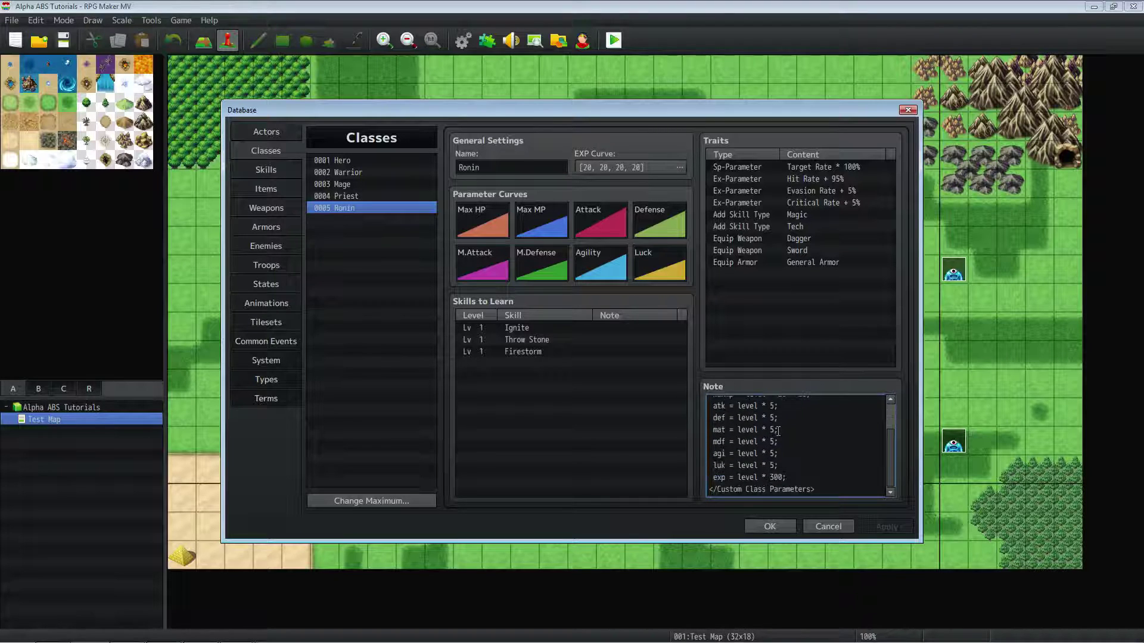
Step: Open the Ignite skill in the database and examine its description, damage formula and added state
left_click(276, 171)
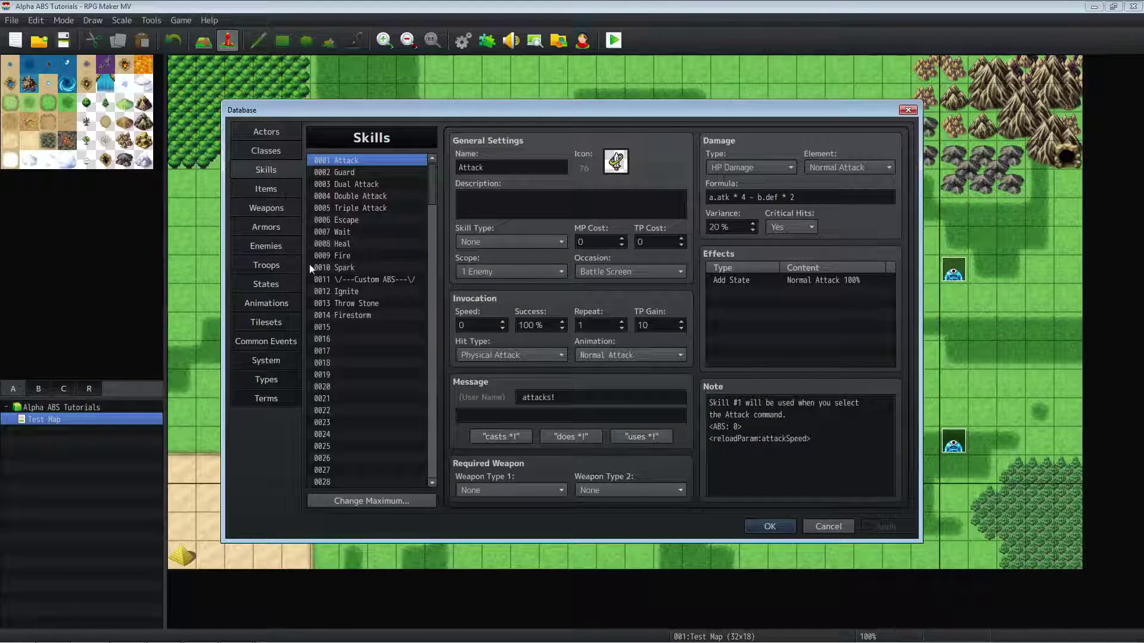
left_click(357, 292)
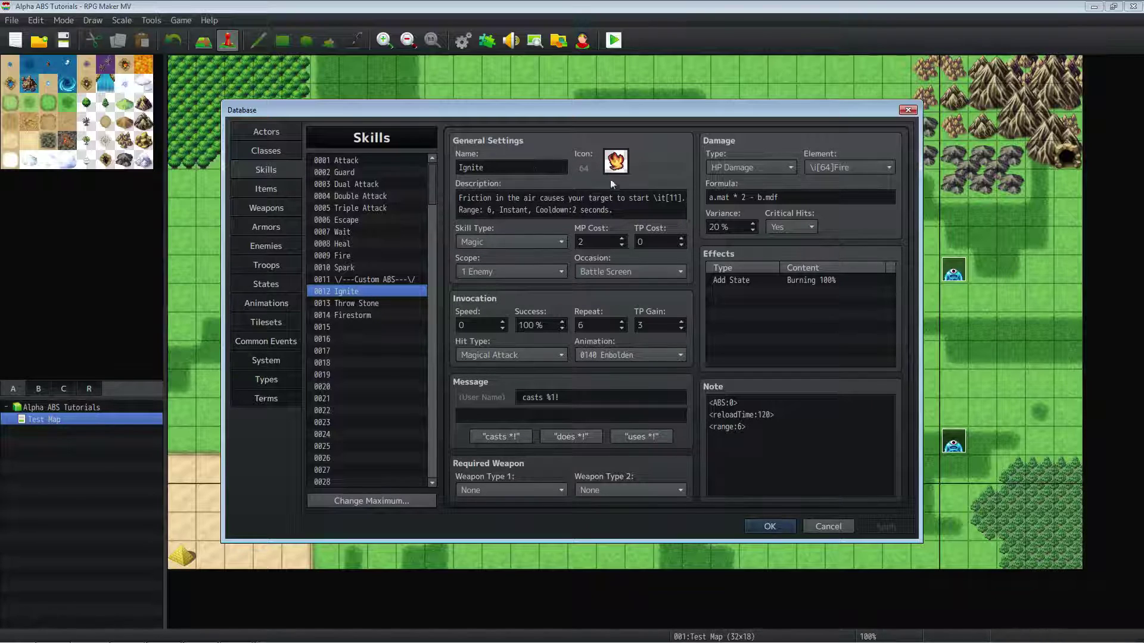
left_click(553, 206)
left_click(533, 199)
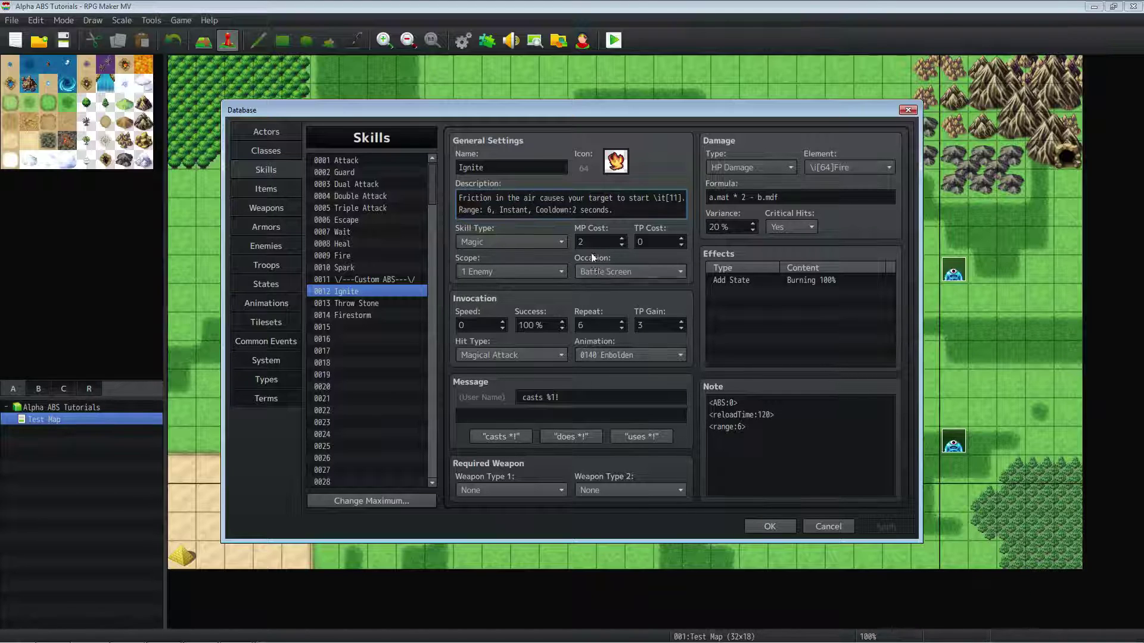
left_click(776, 194)
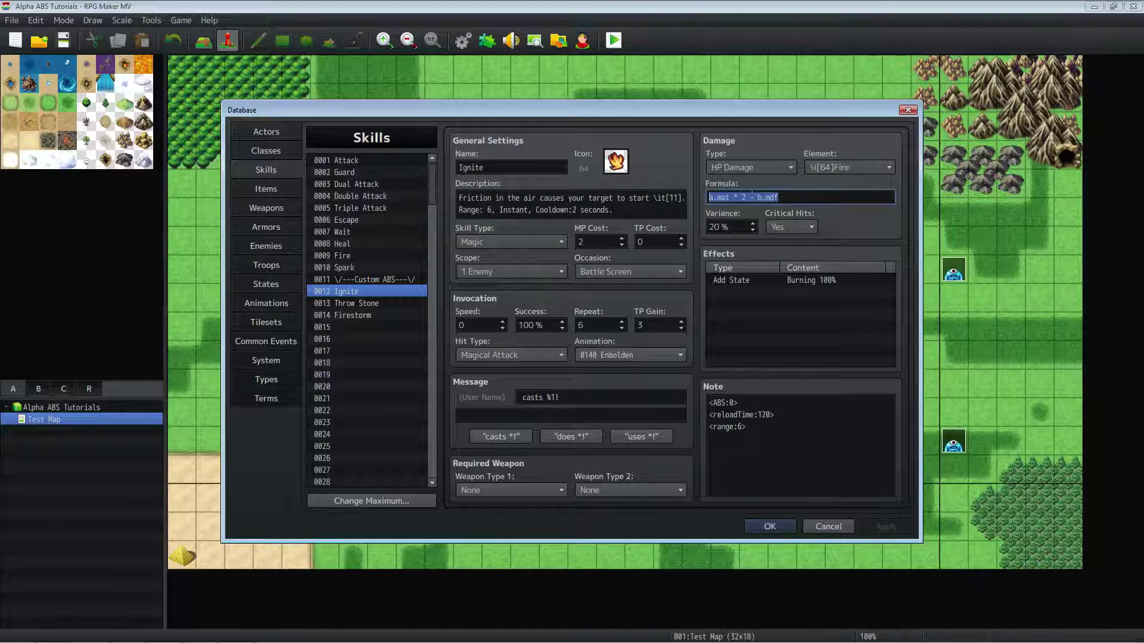
left_click_drag(798, 196, 691, 195)
left_click(792, 199)
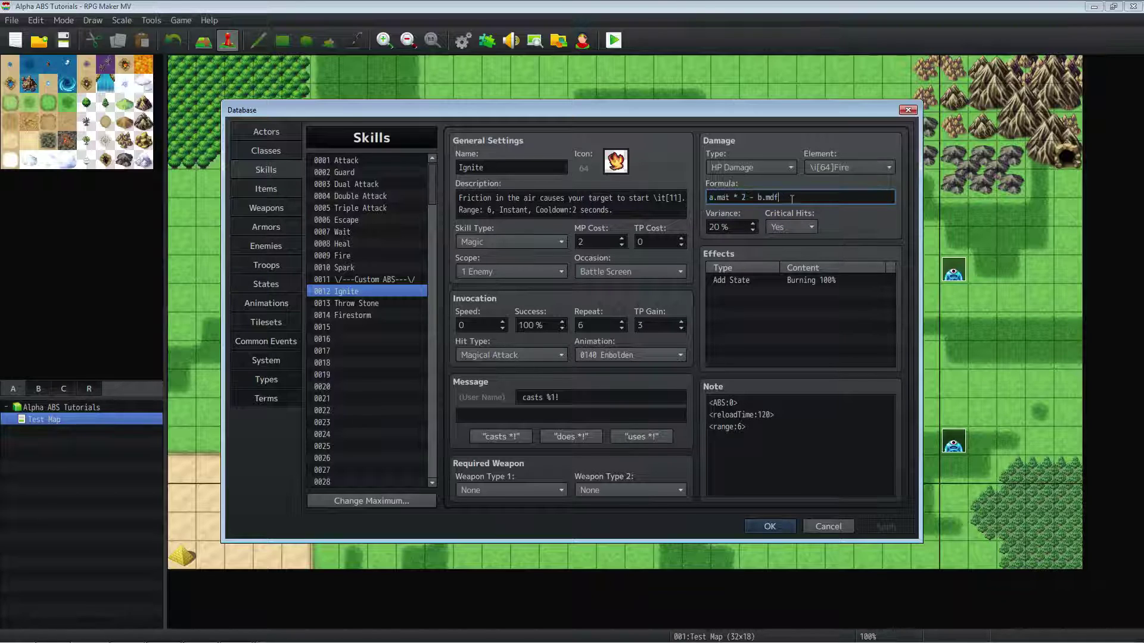
left_click(820, 199)
left_click(757, 279)
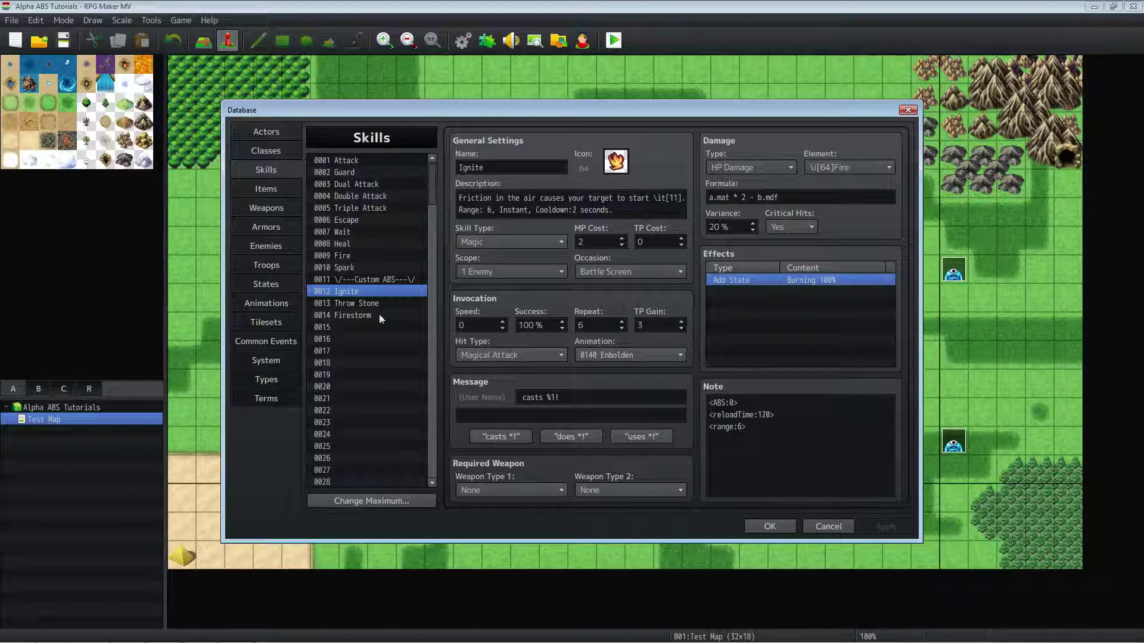
Step: Examine the ABS, reloadTime and range tags in Ignite's note alongside its Repeat value
mouse_move(708, 400)
left_mouse_down()
mouse_move(809, 442)
mouse_move(673, 390)
mouse_move(711, 401)
left_mouse_up()
left_click(753, 411)
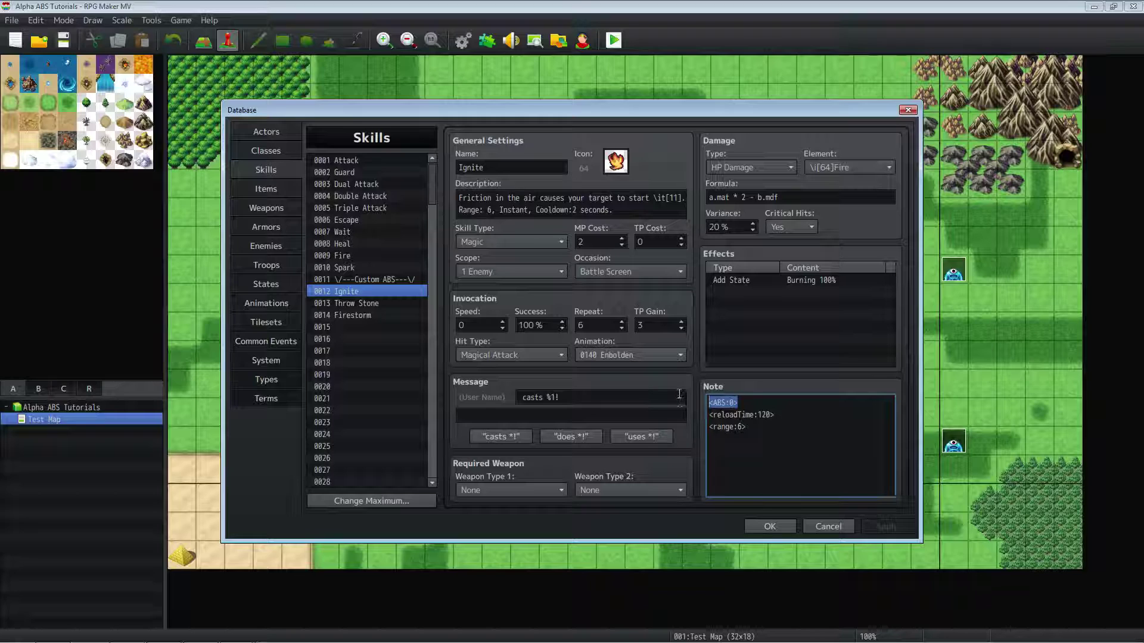
left_click_drag(777, 416, 685, 412)
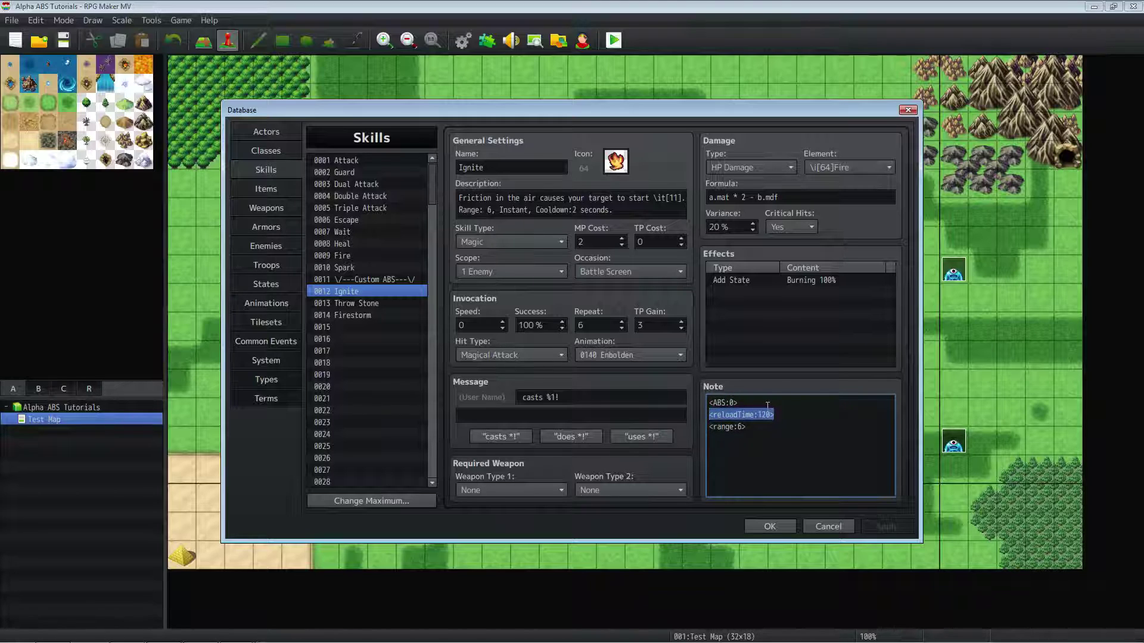
left_click_drag(747, 426, 683, 432)
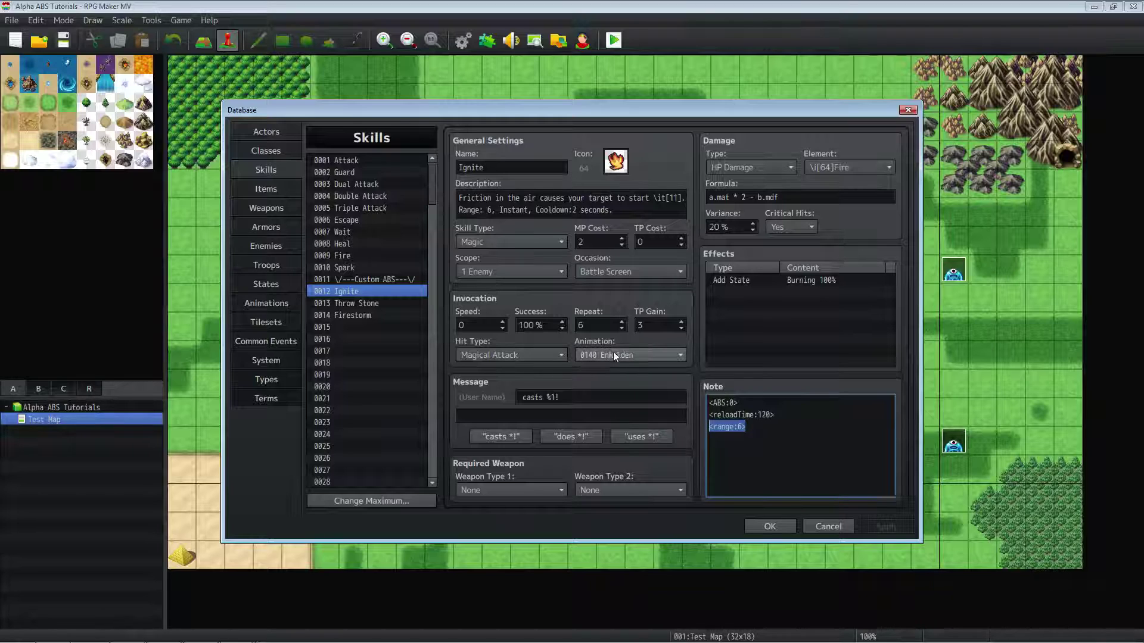
double_click(596, 322)
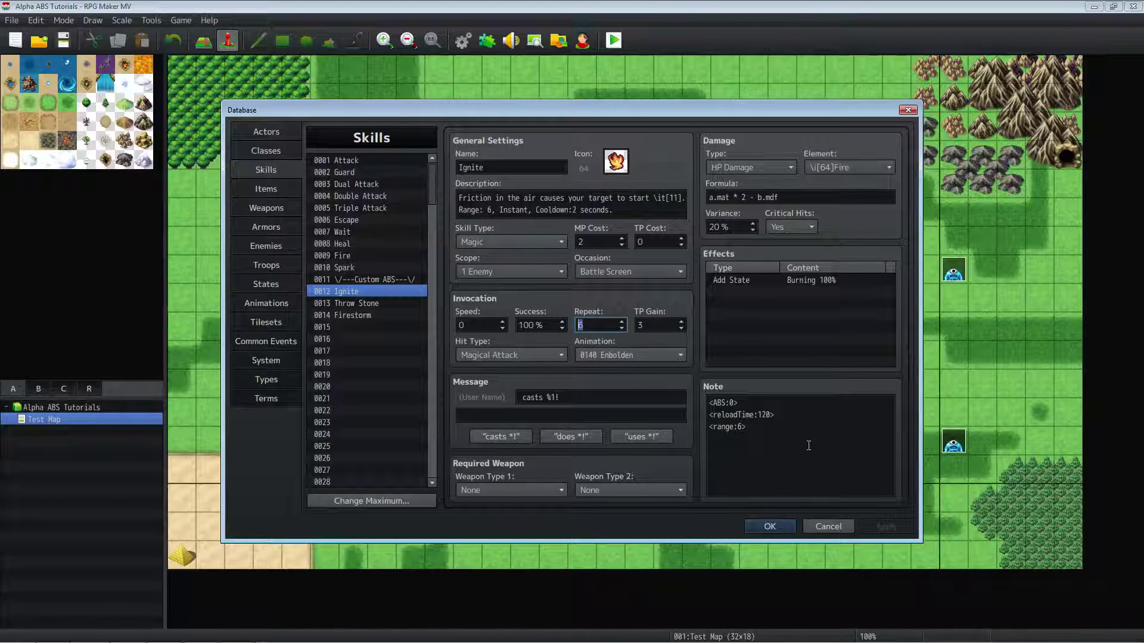
left_click(782, 428)
left_click_drag(751, 428, 685, 427)
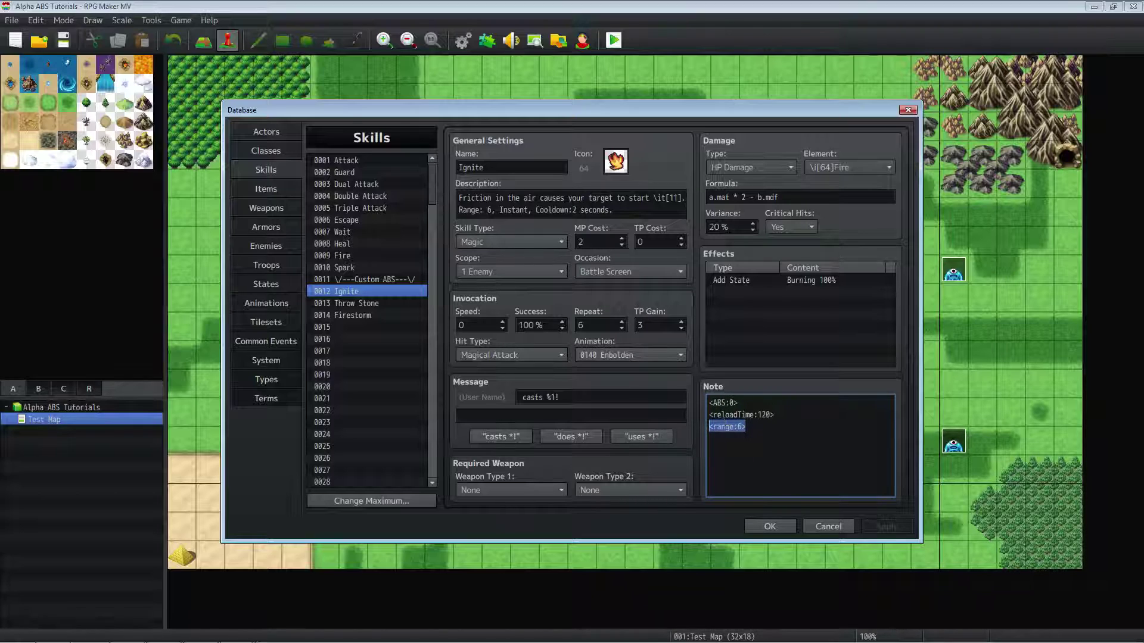
left_click(751, 431)
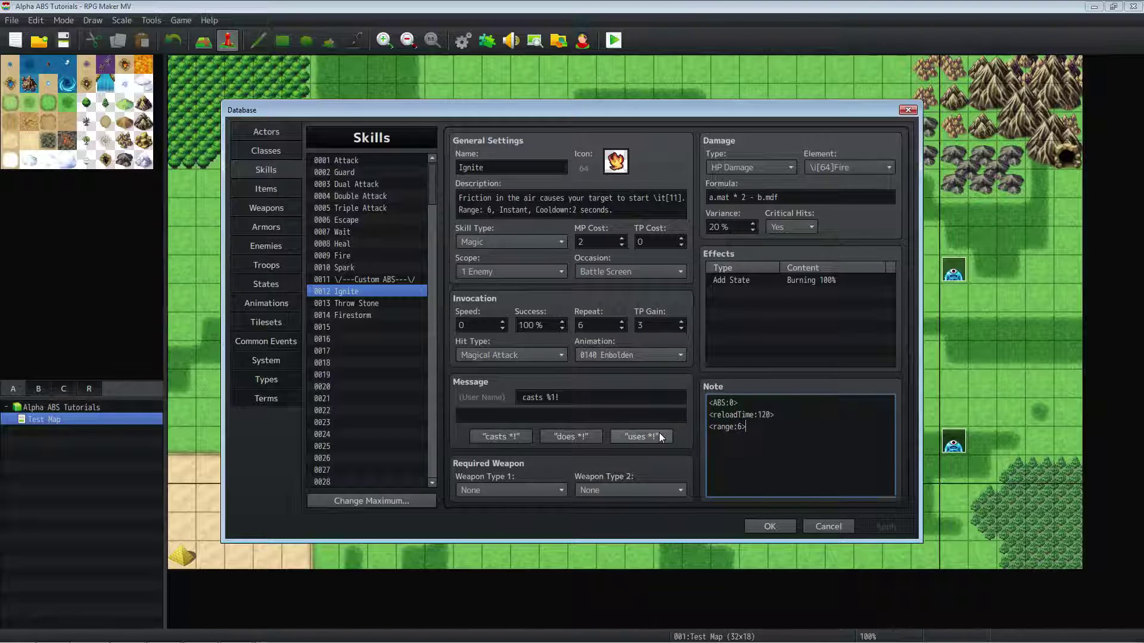
Step: Copy the <range:6> tag in Ignite's note, delete it and paste it back while checking the Repeat value
left_click_drag(785, 437, 667, 428)
key("ctrl+c")
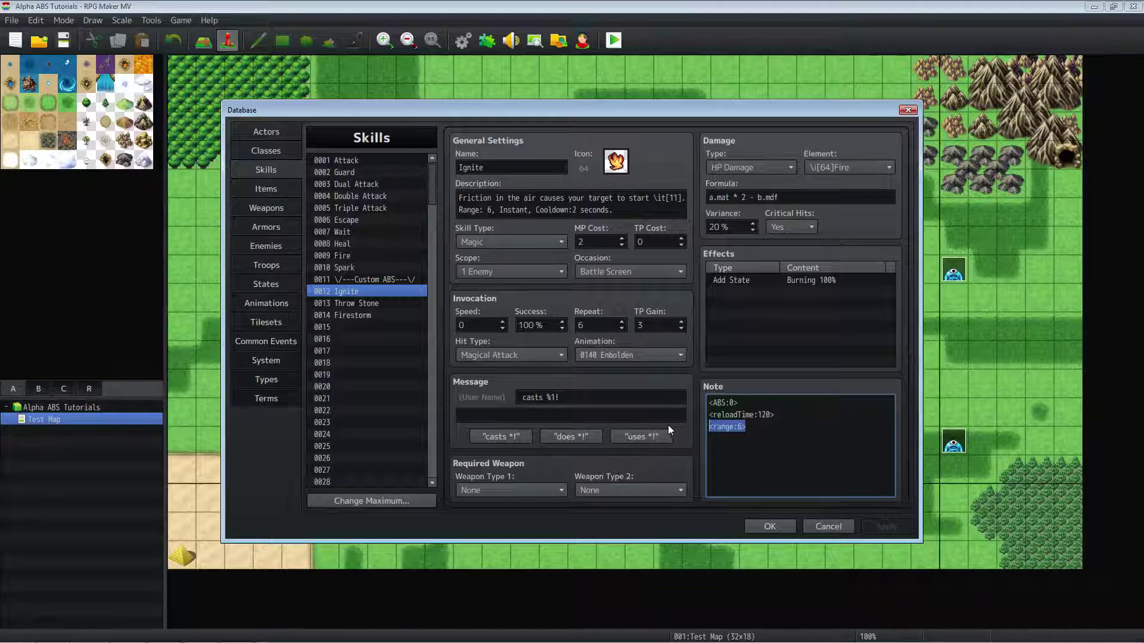
key("BackSpace")
double_click(597, 325)
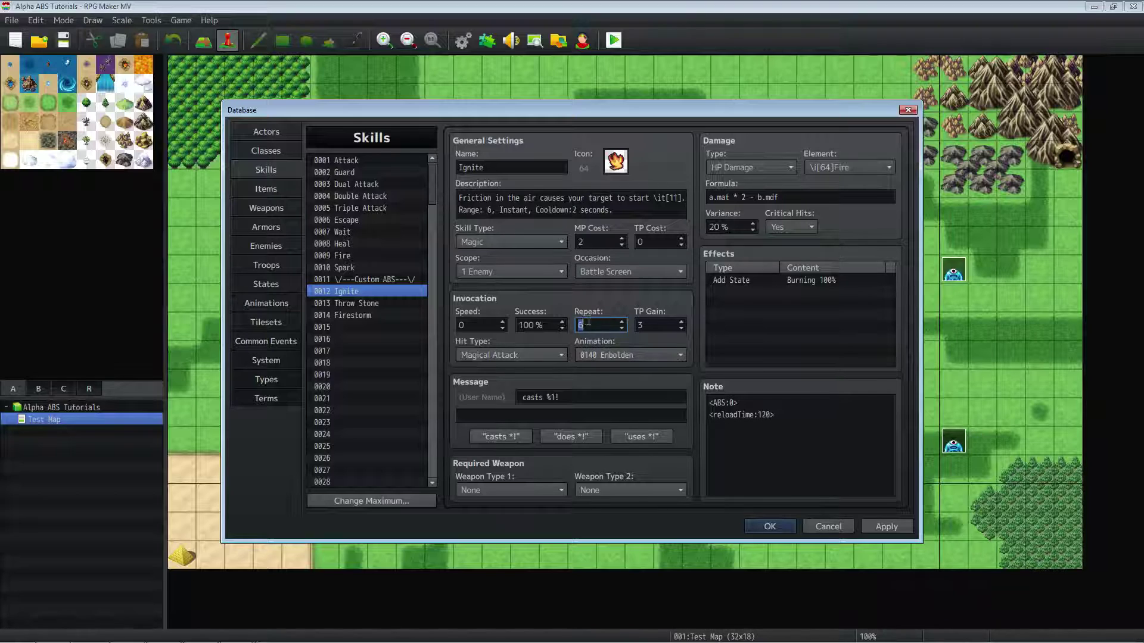
left_click(790, 429)
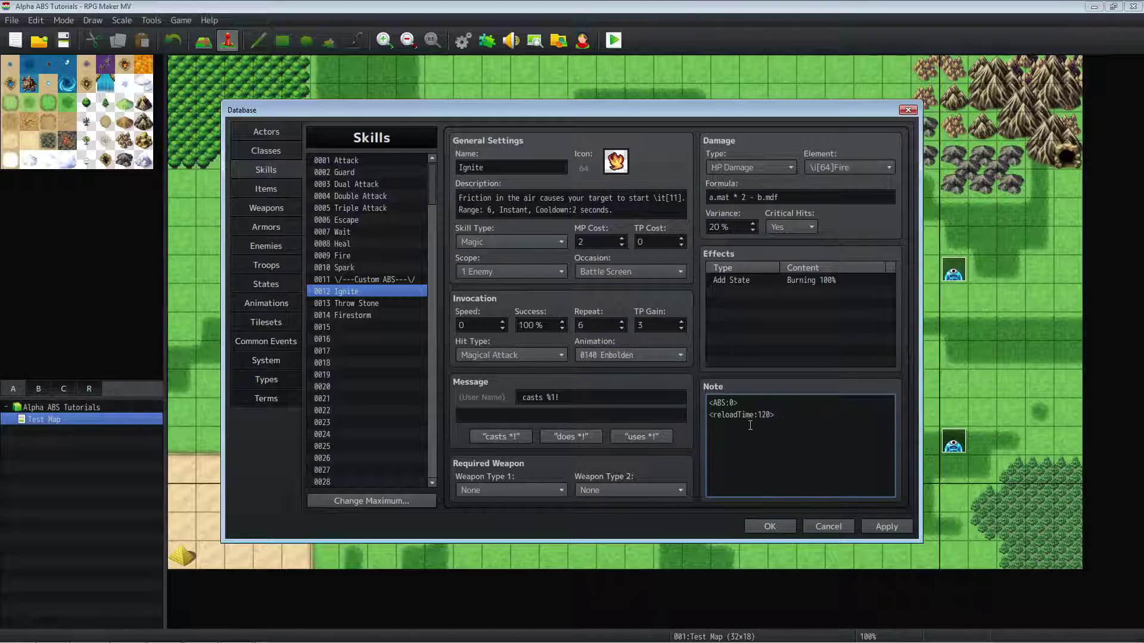
key("ctrl+v")
Step: Copy Ignite's <range:6> note tag and set the skill's Repeat to 9
left_click_drag(750, 427, 699, 421)
key("ctrl+c")
double_click(603, 325)
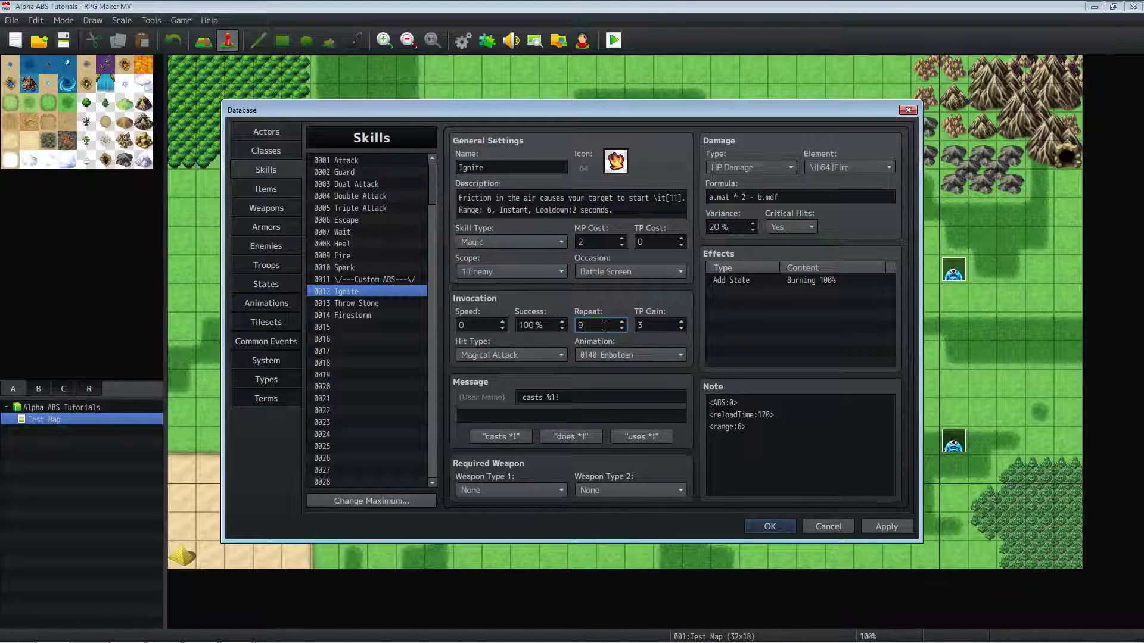
Step: Set Ignite's Repeat to 1, deleting the <range:6> note tag first and pasting it back at the end
left_click_drag(812, 461, 712, 427)
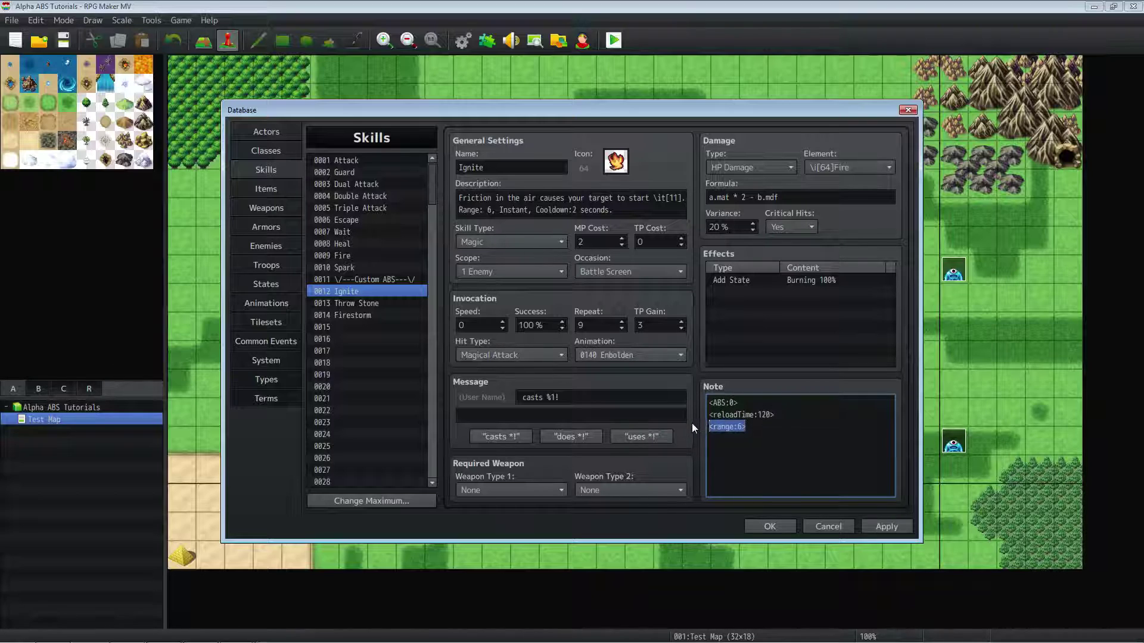
key("BackSpace")
double_click(588, 325)
type("1")
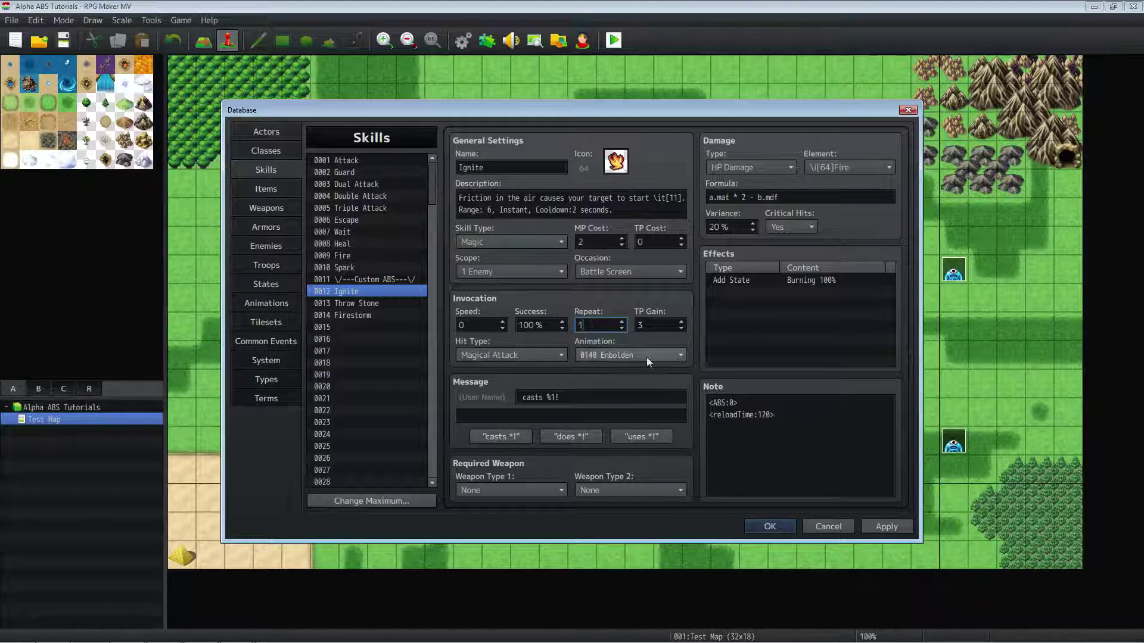
left_click(792, 426)
key("ctrl+v")
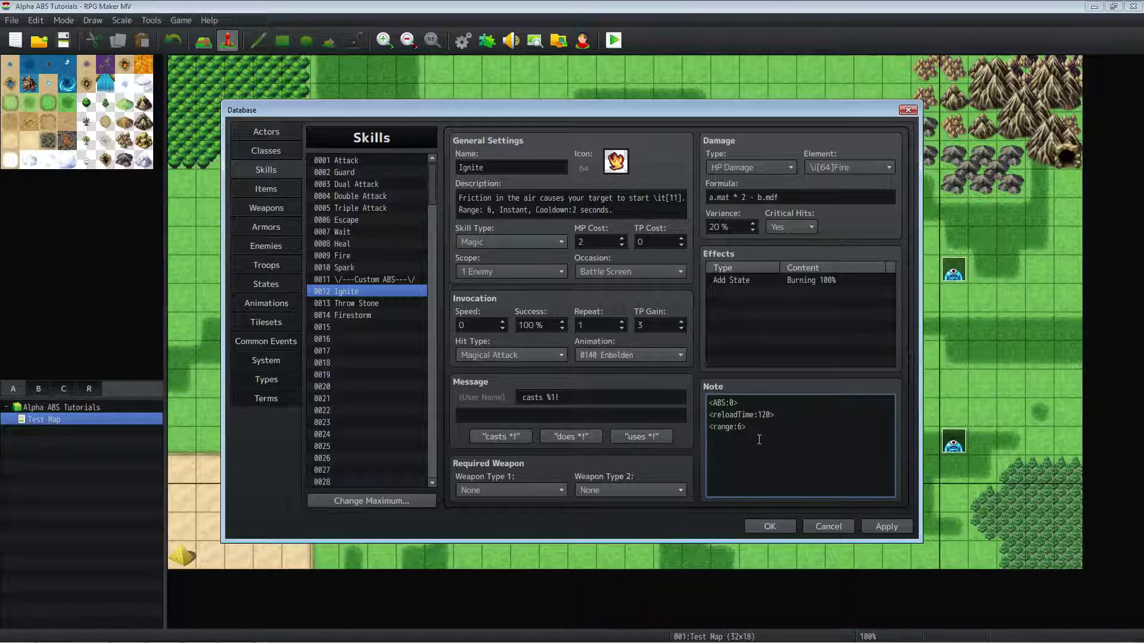
Step: Review Ignite's range tag and the two tags above it in the note once more
left_click_drag(759, 440, 688, 420)
left_click(789, 425)
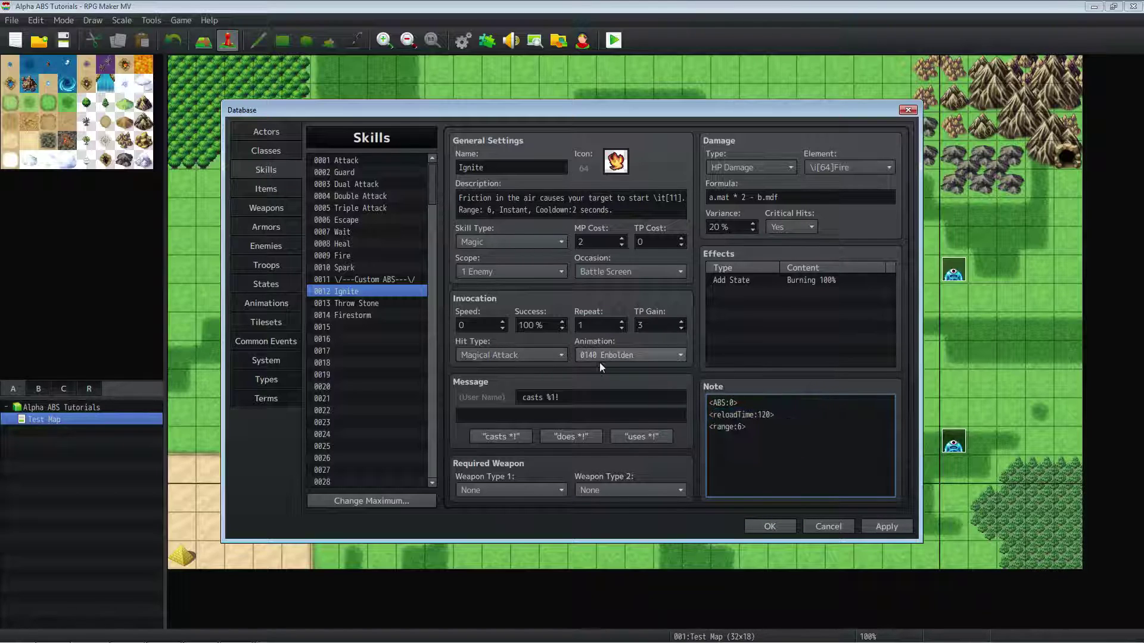
left_click_drag(775, 415, 696, 395)
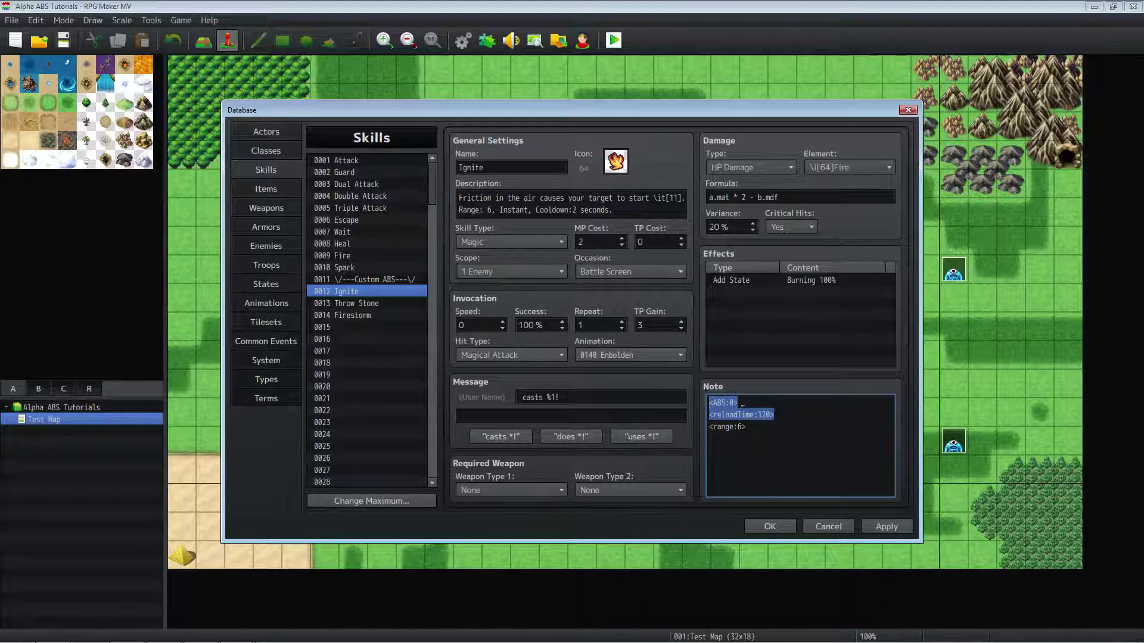
left_click_drag(748, 427, 736, 426)
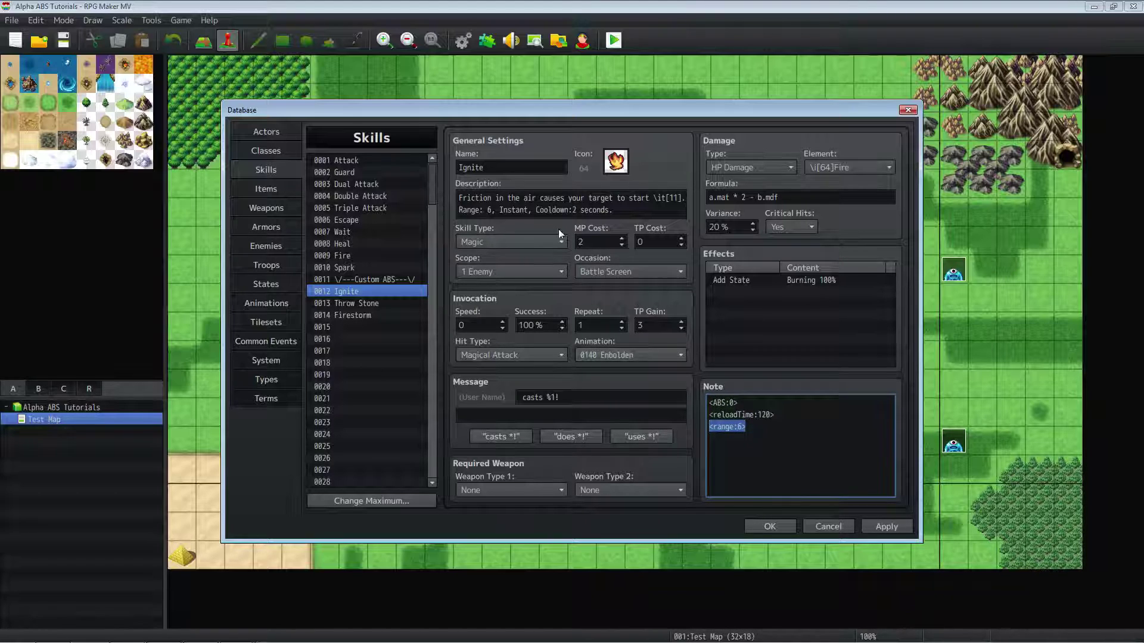
Step: Open the Throw Stone skill and examine its TP cost, TP gain and description
left_click(377, 304)
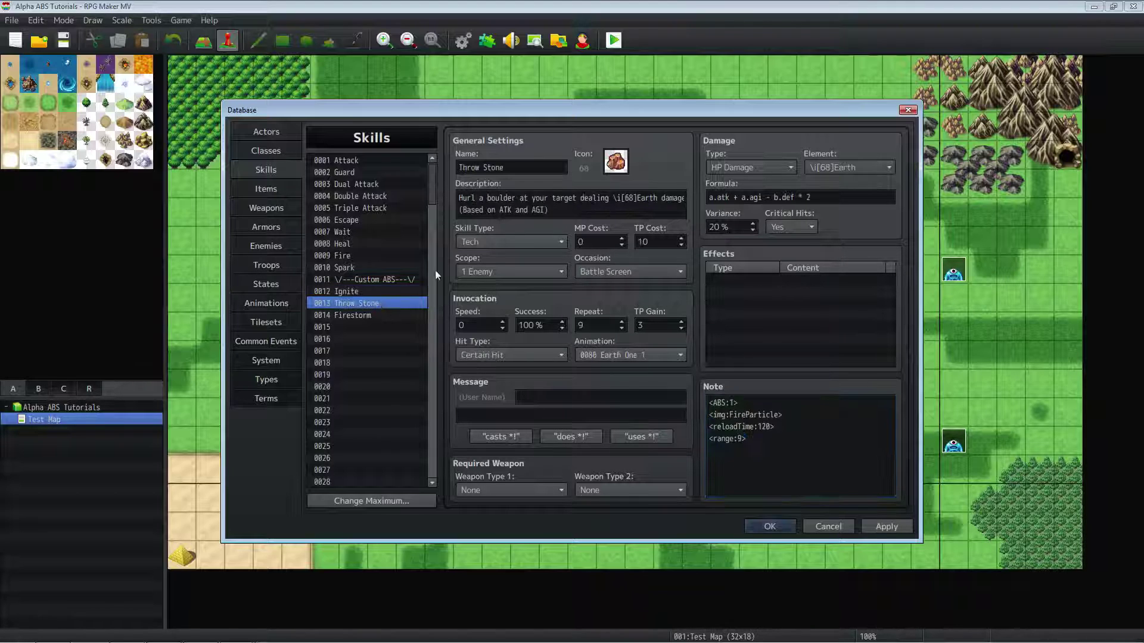
double_click(637, 235)
double_click(643, 326)
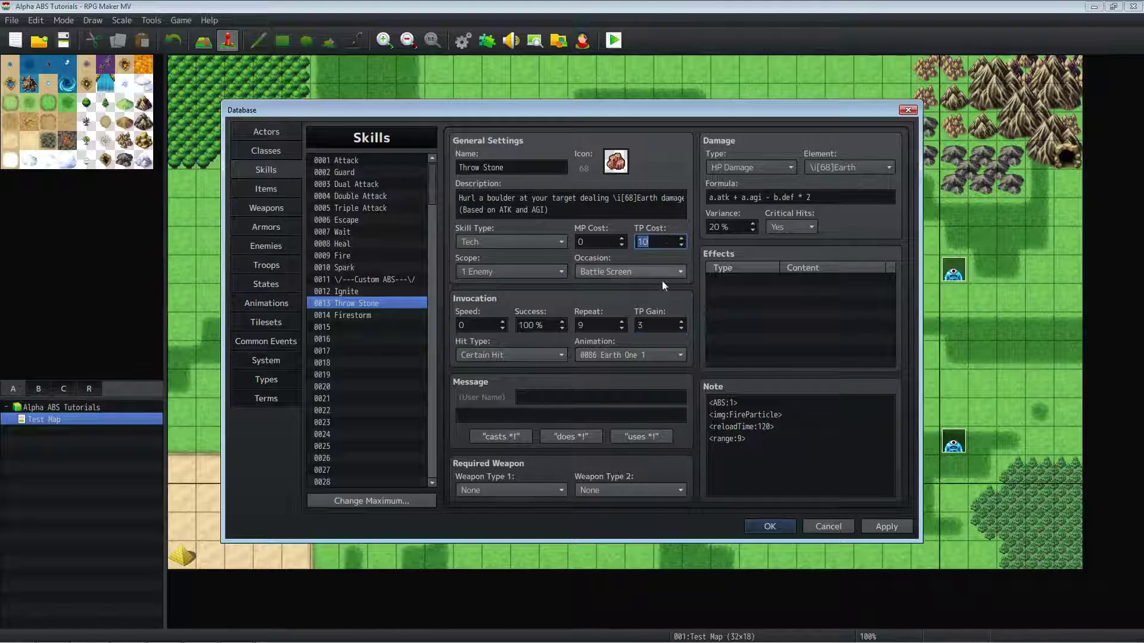
double_click(649, 239)
left_click(579, 205)
key("ctrl+a")
double_click(579, 205)
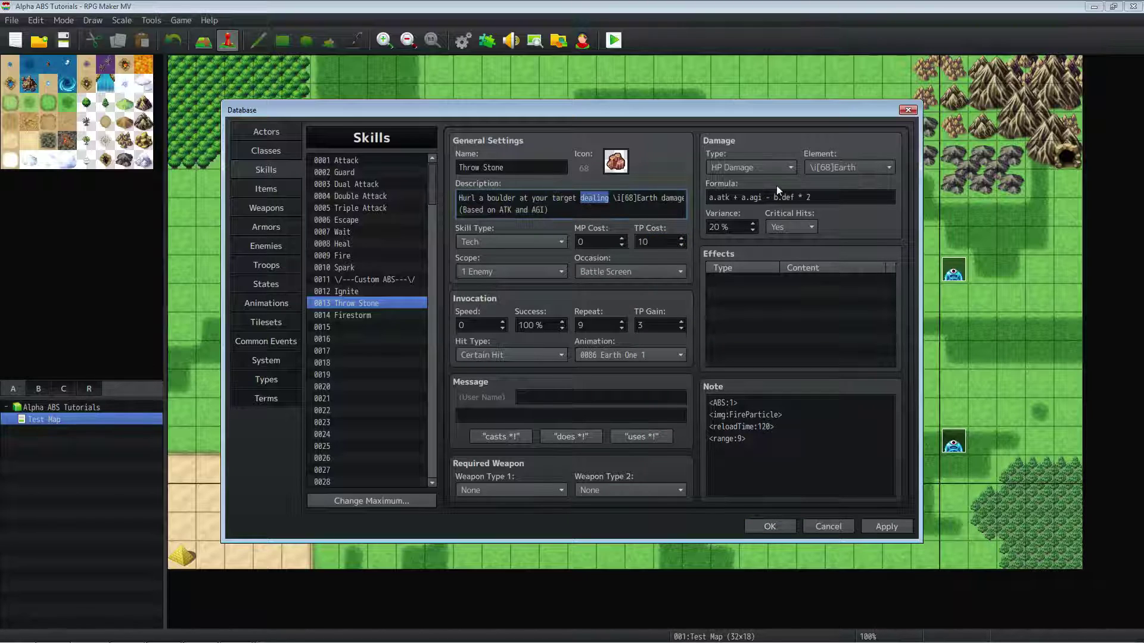
Step: Examine the ATK and AGI line in Throw Stone's description and the terms of its damage formula
left_click_drag(550, 210, 419, 215)
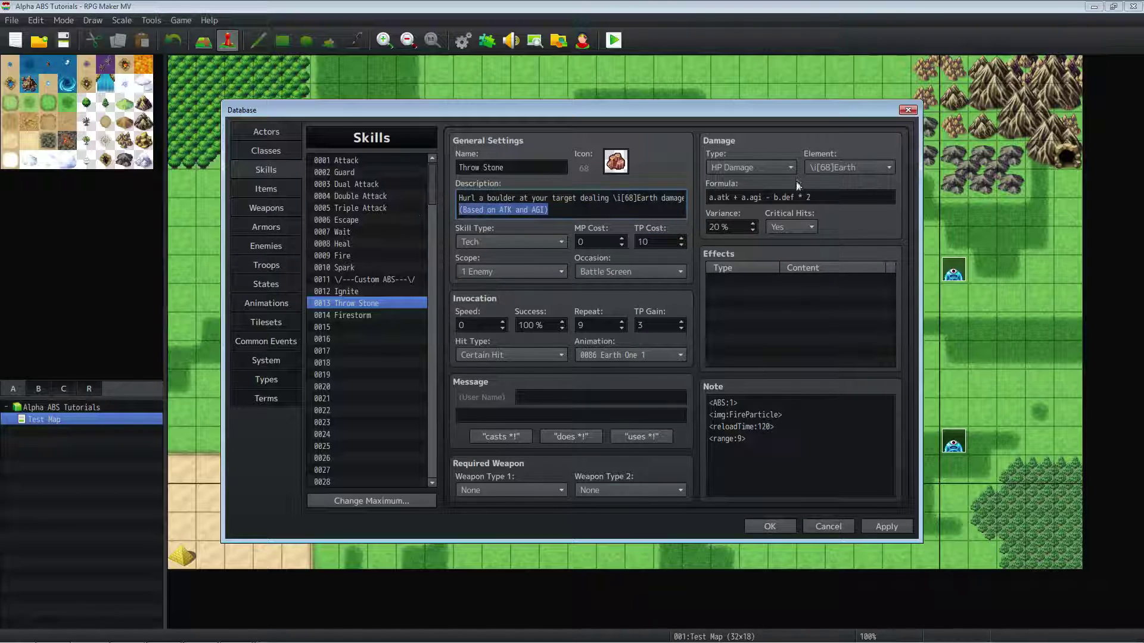
left_click(734, 197)
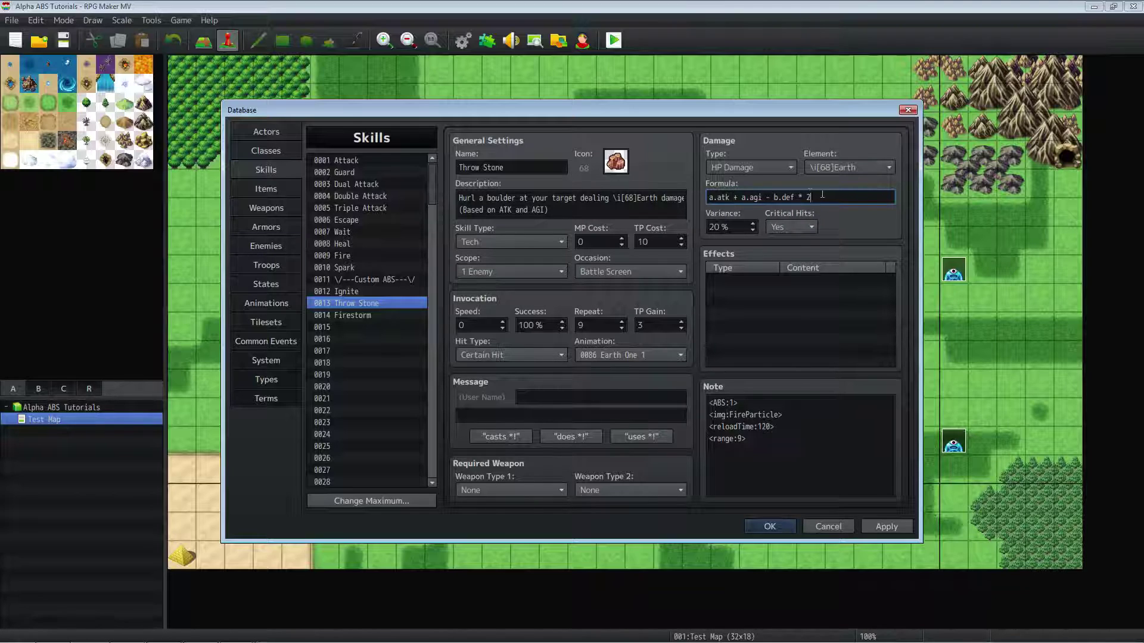
key("ctrl+a")
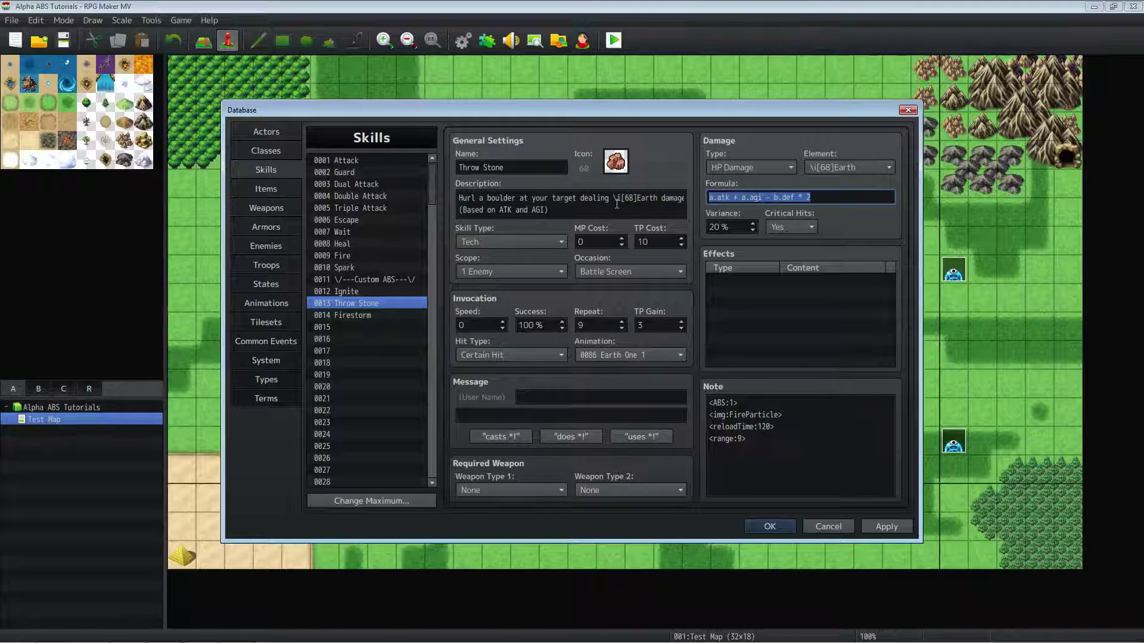
left_click(728, 197)
double_click(728, 196)
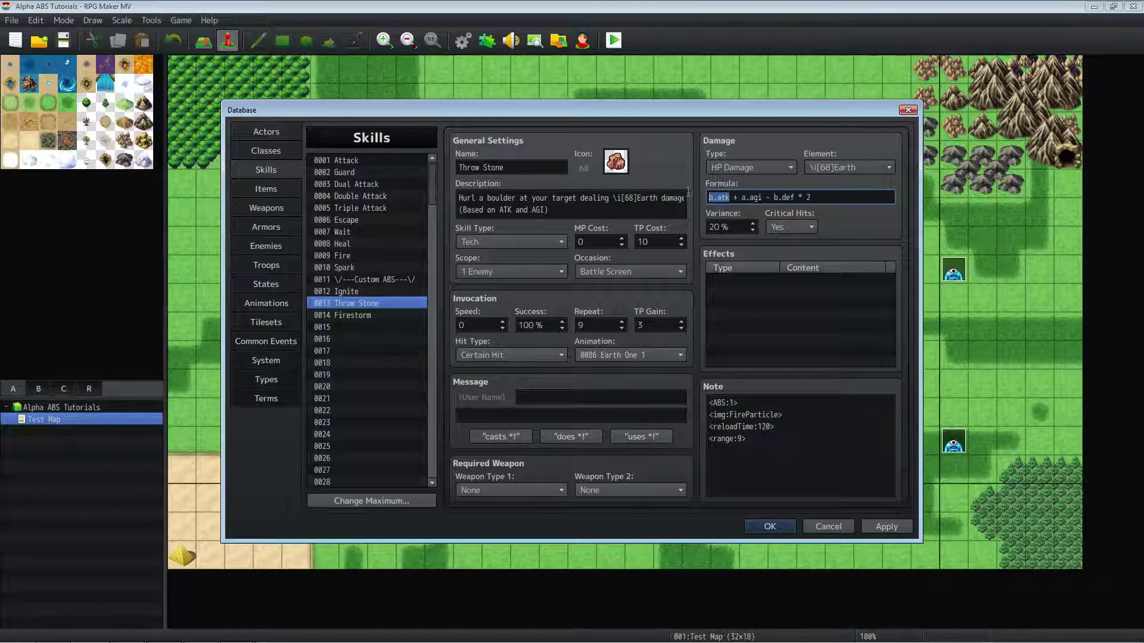
mouse_move(763, 197)
left_mouse_down()
mouse_move(734, 197)
mouse_move(836, 194)
mouse_move(768, 196)
left_mouse_up()
key("ctrl+a")
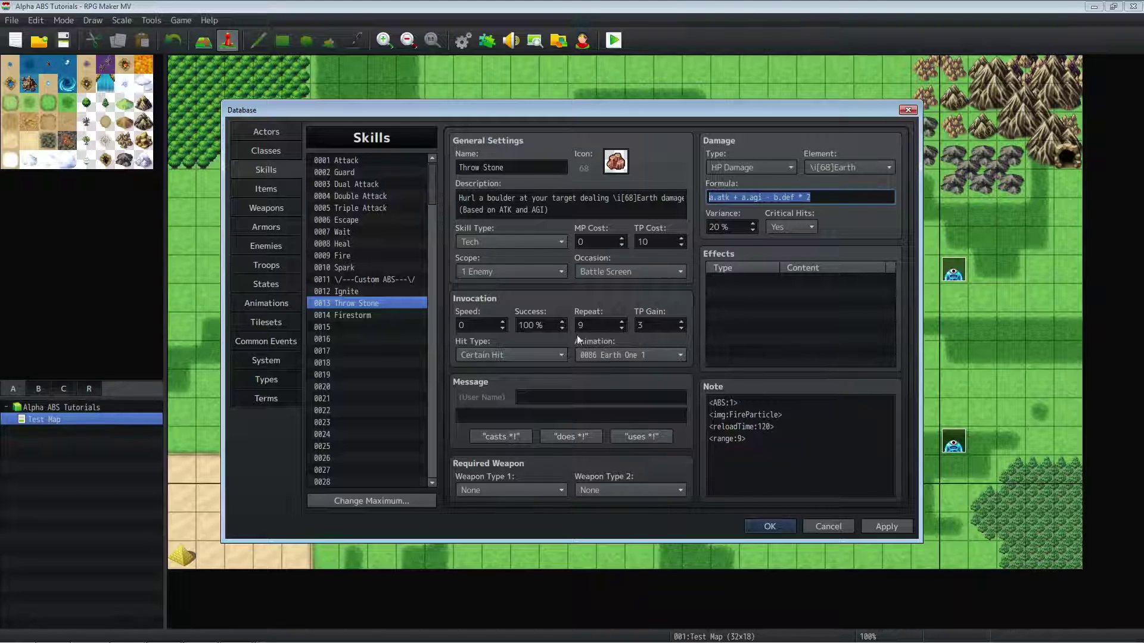
Step: Review Throw Stone's note tags and fill its message with the preset "uses %1!" text
left_click(762, 440)
left_click_drag(762, 440, 685, 433)
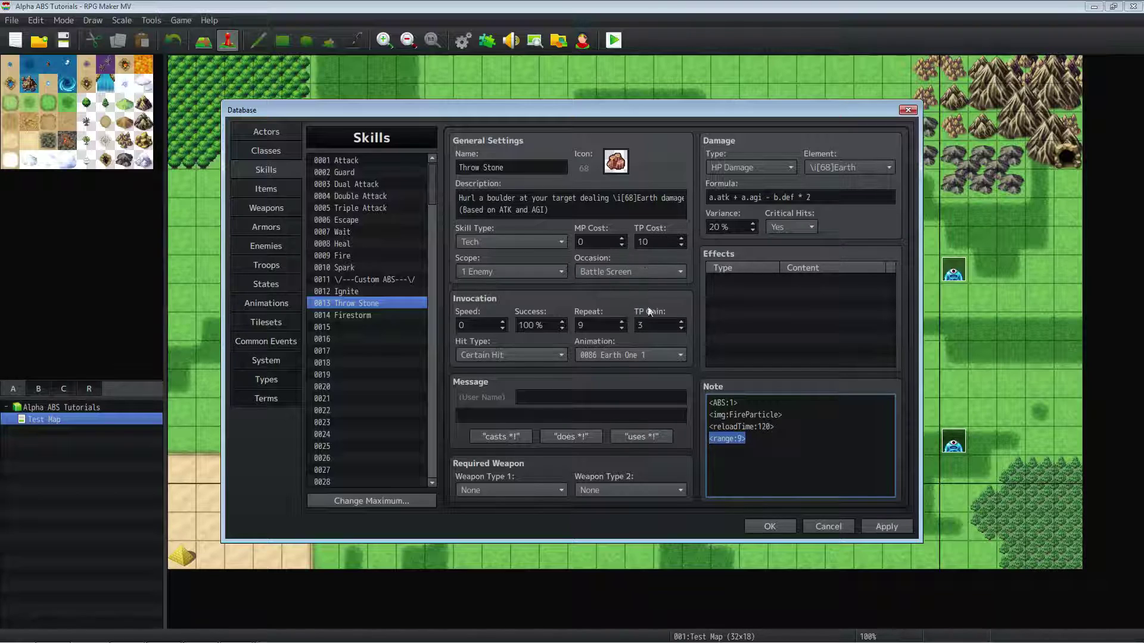
left_click_drag(780, 436, 702, 399)
left_click(737, 424)
left_click(506, 437)
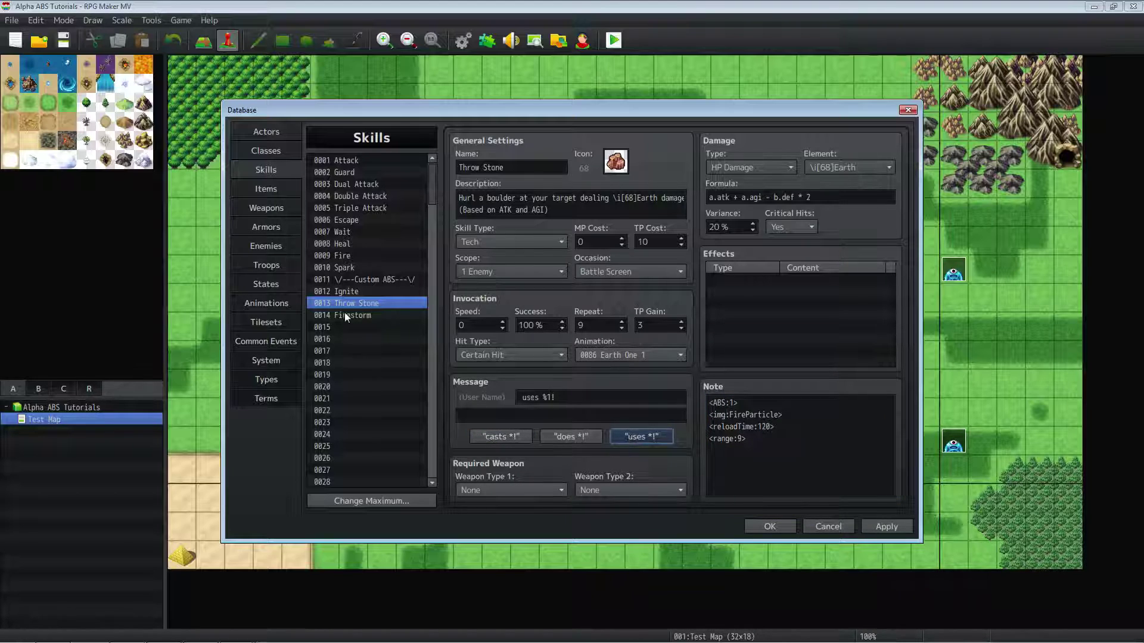
Step: Open the Firestorm skill and examine its damage formula and description
left_click(348, 314)
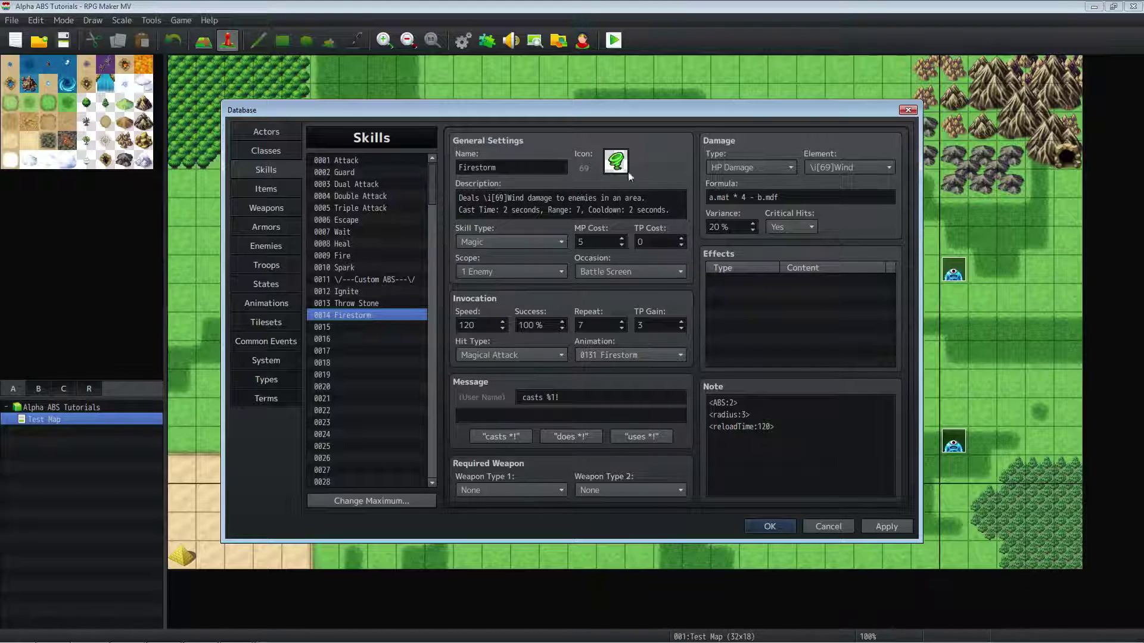
left_click_drag(749, 197, 708, 197)
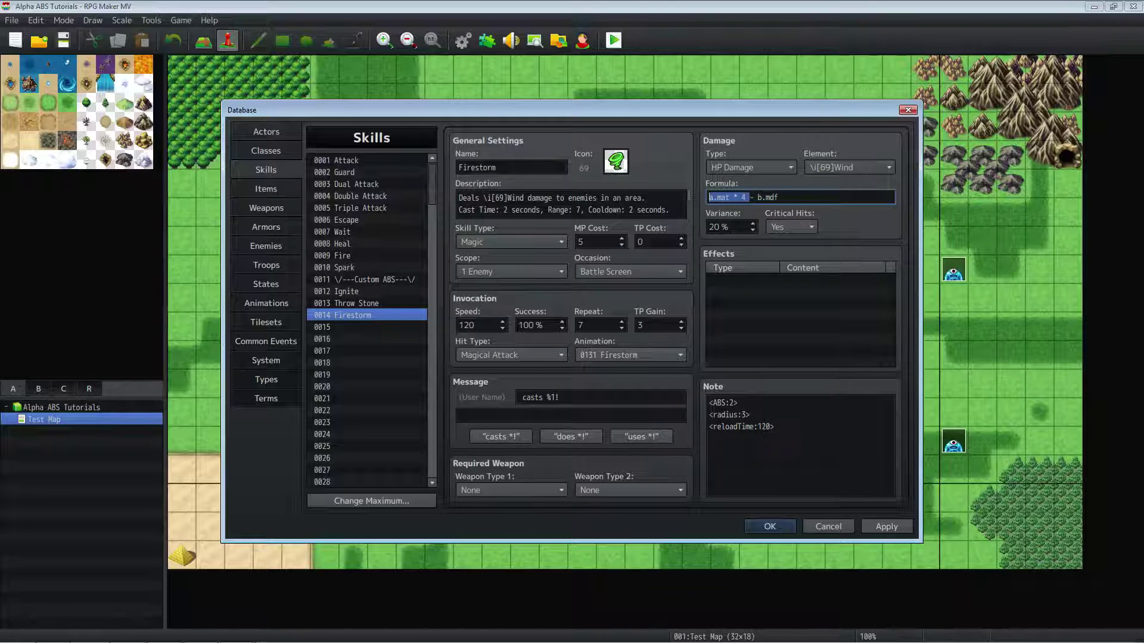
left_click_drag(778, 197, 754, 198)
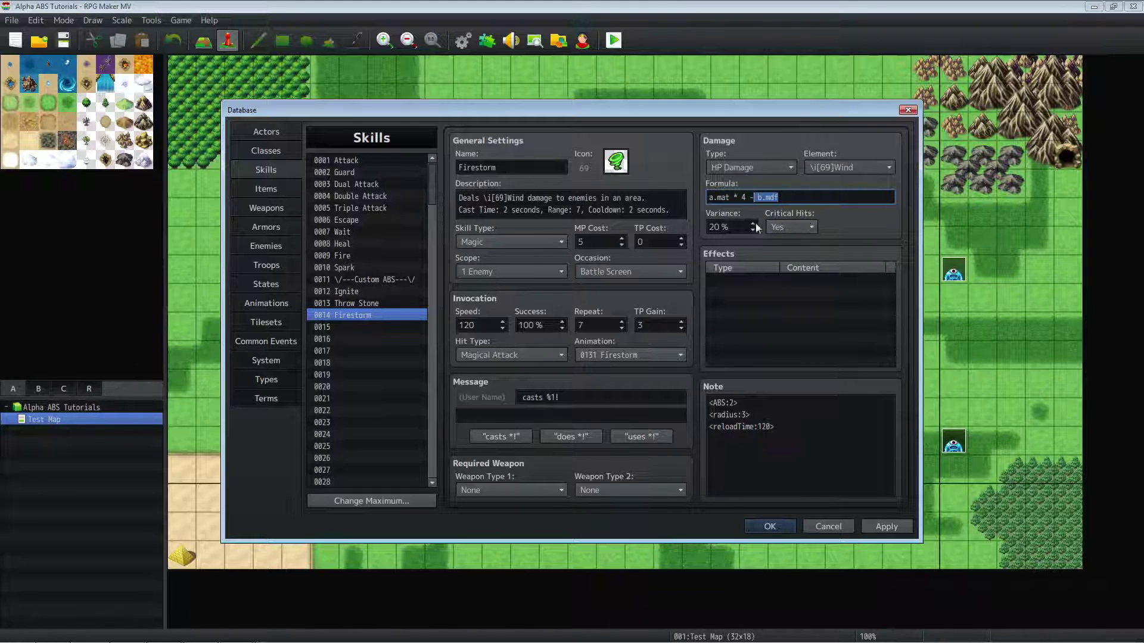
left_click(533, 207)
key("ctrl+a")
Step: Reopen the Ignite skill and read the range, instant cast and cooldown parts of its description
left_click(369, 283)
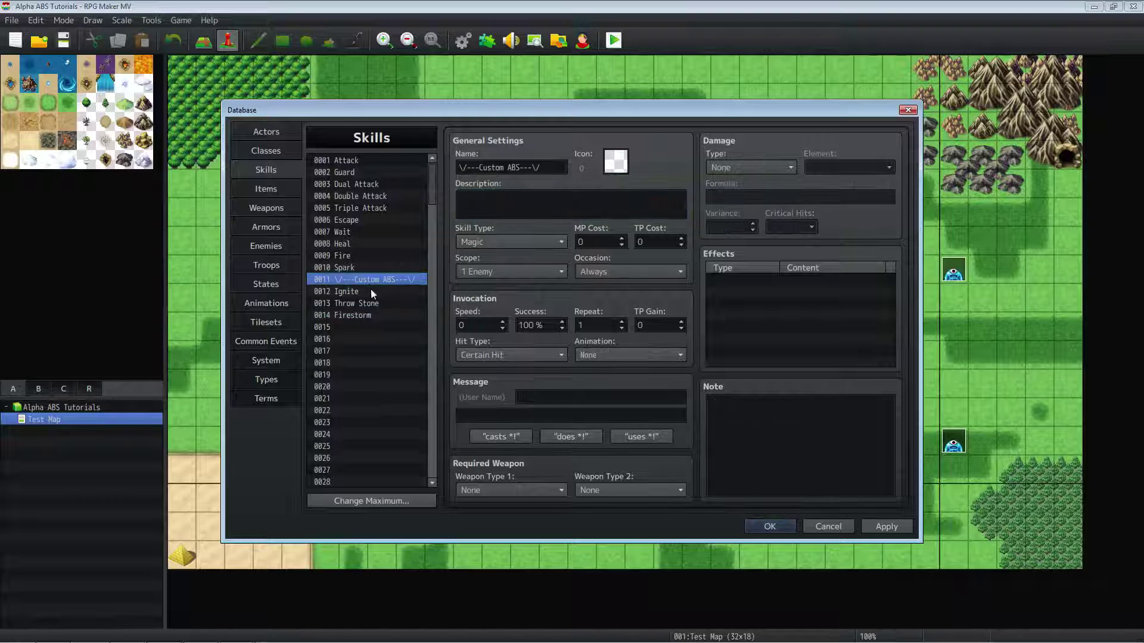
left_click(373, 292)
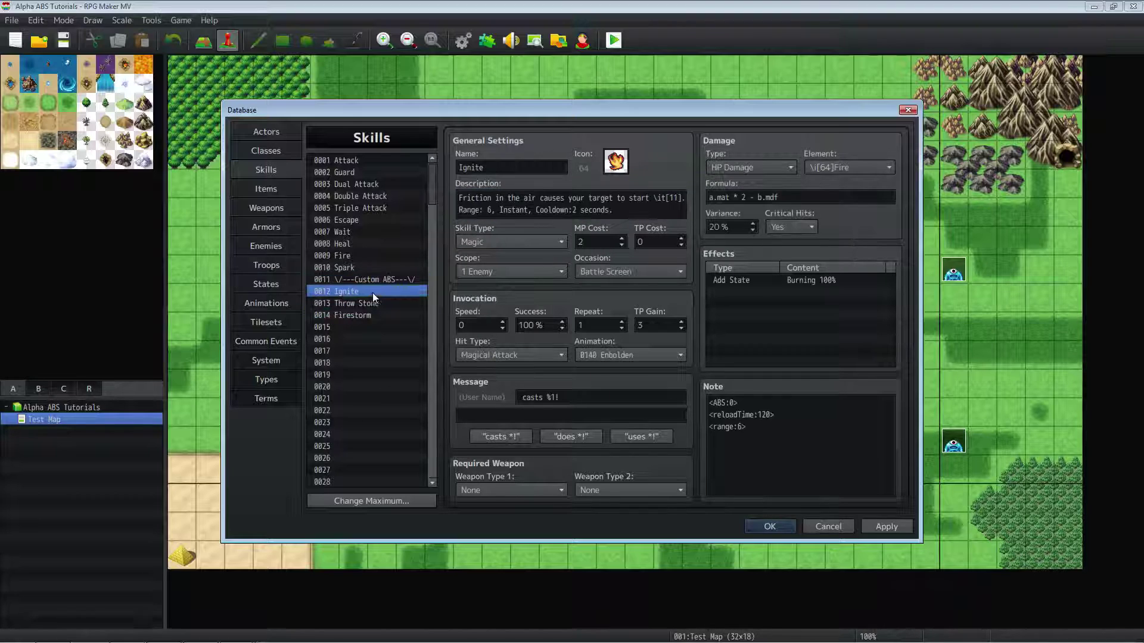
left_click(498, 205)
left_click(476, 209)
left_click_drag(612, 210, 458, 210)
left_click(478, 210)
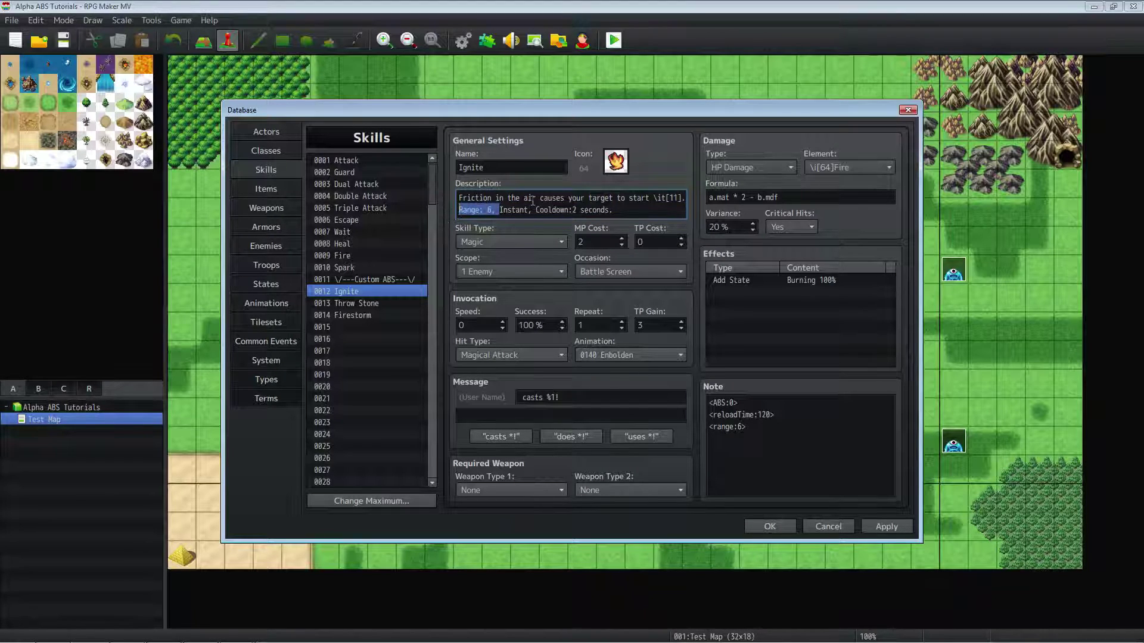
left_click_drag(531, 210, 501, 210)
left_click_drag(614, 209, 596, 210)
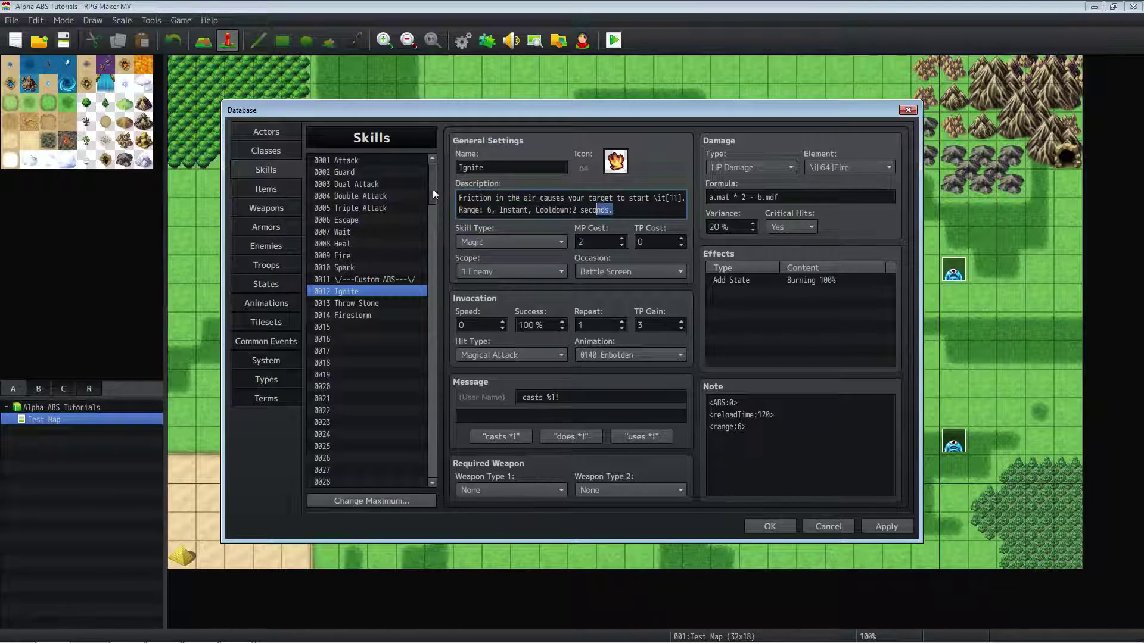
Step: Browse the sample ABS skills and read how the FireMissle and Immolate descriptions state range, cooldown and cast time
left_click_drag(432, 189, 434, 345)
left_click(377, 217)
left_click(378, 183)
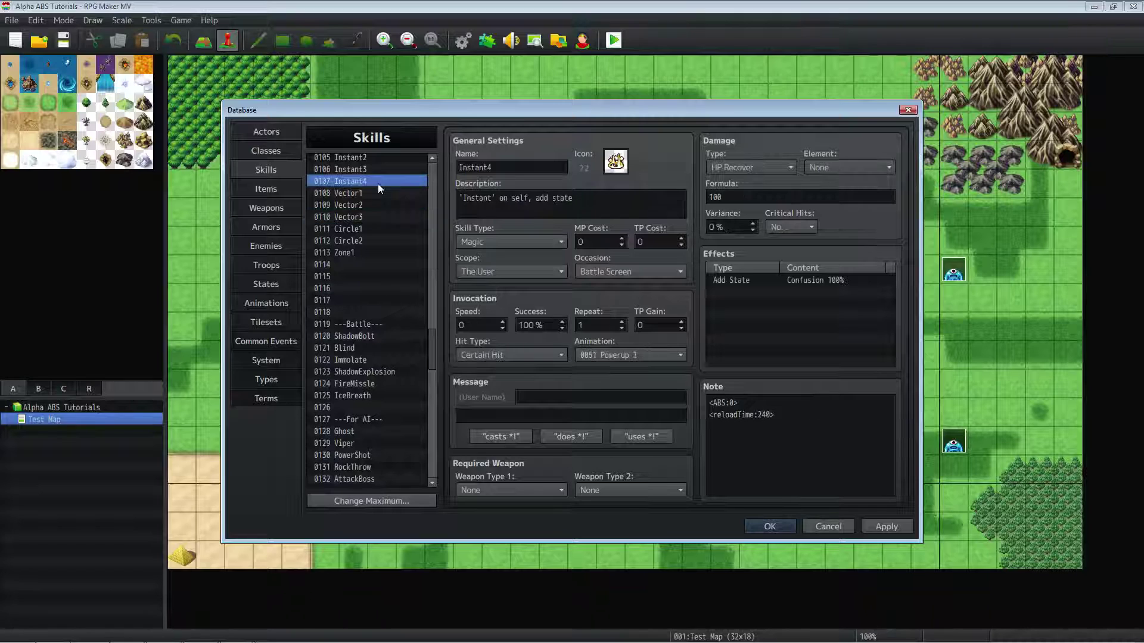
left_click(388, 349)
left_click(384, 384)
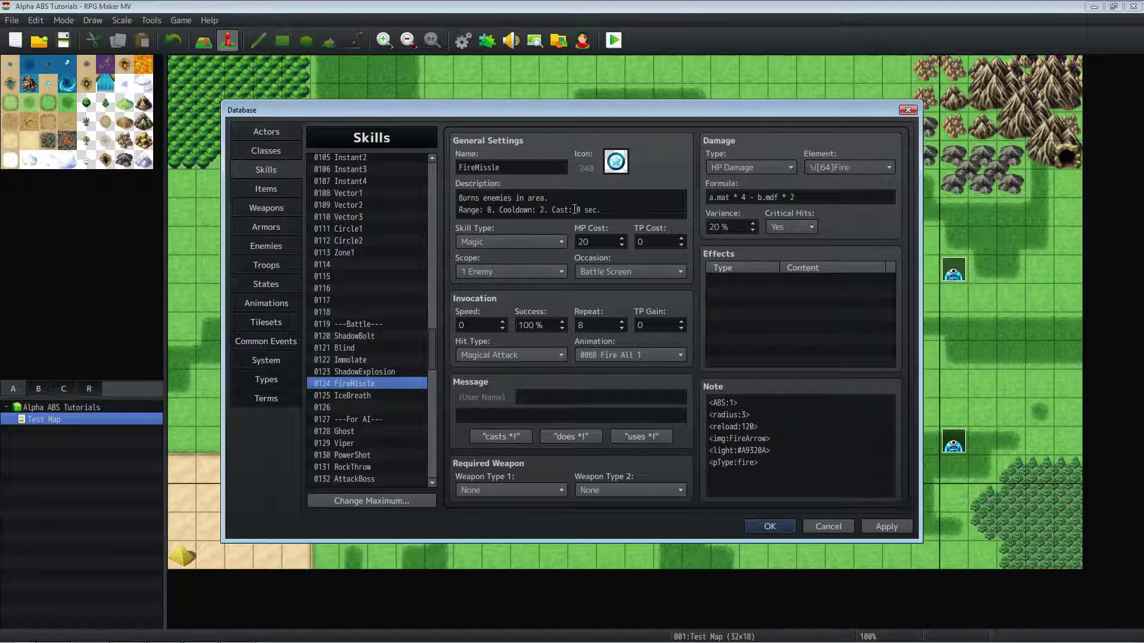
left_click_drag(600, 209, 429, 205)
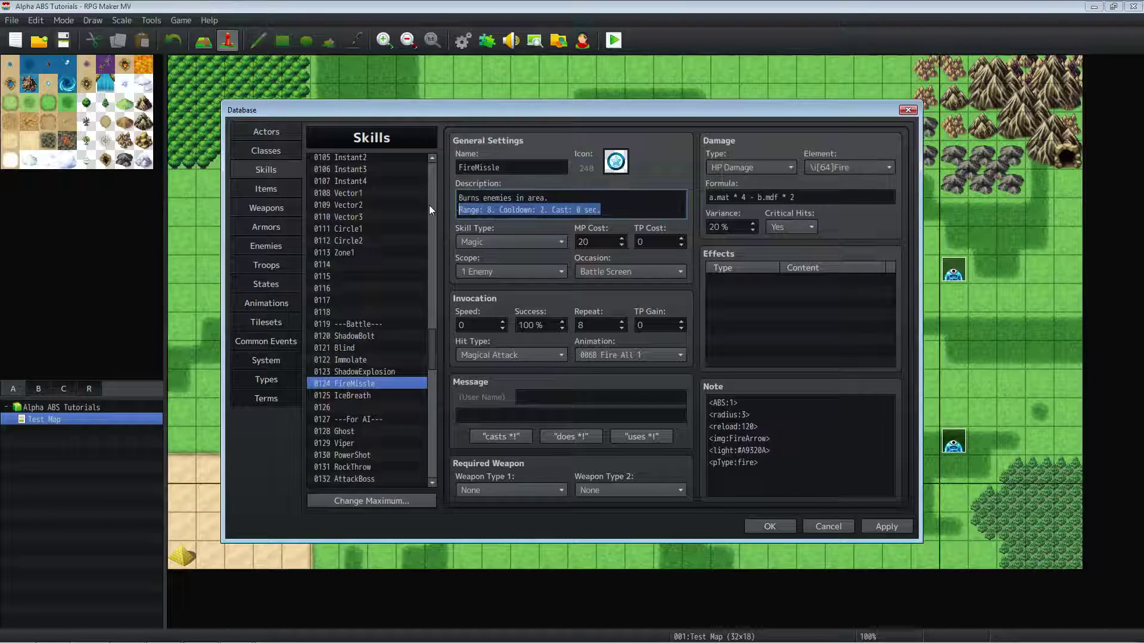
left_click(385, 359)
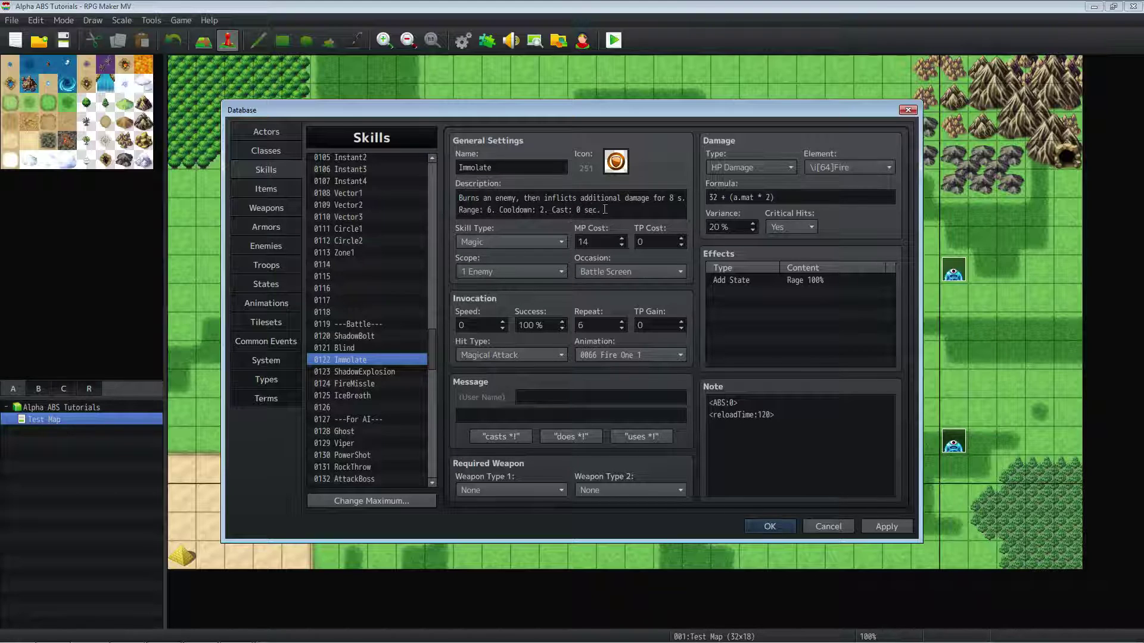
left_click_drag(603, 209, 458, 210)
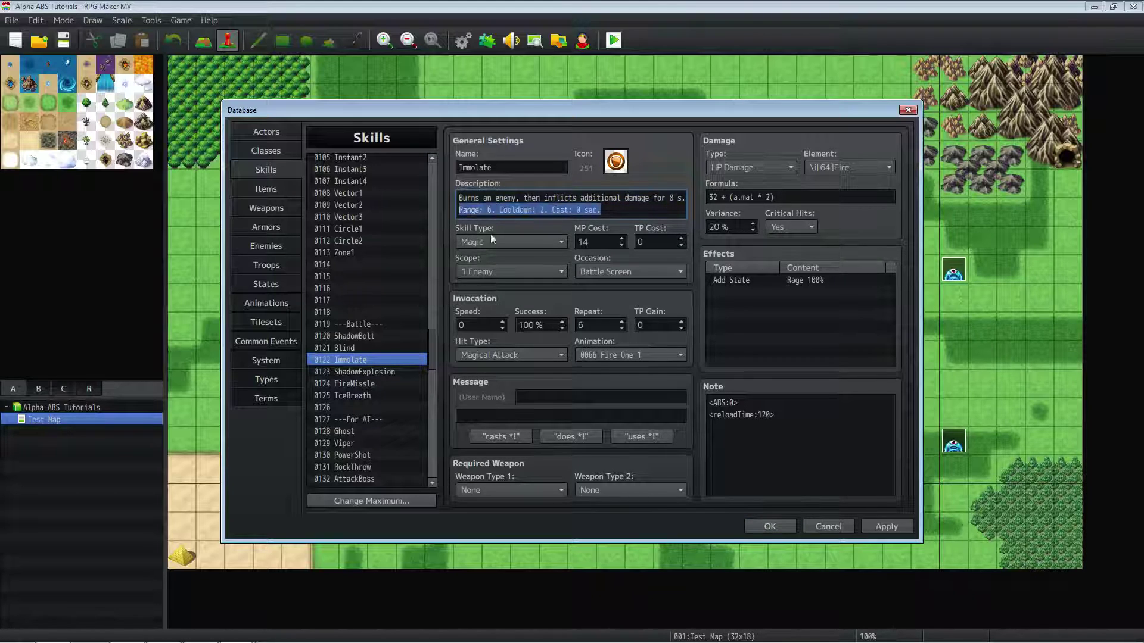
Step: Return to the Firestorm skill and review the cast time, range and cooldown line in its description
left_click_drag(434, 349, 430, 181)
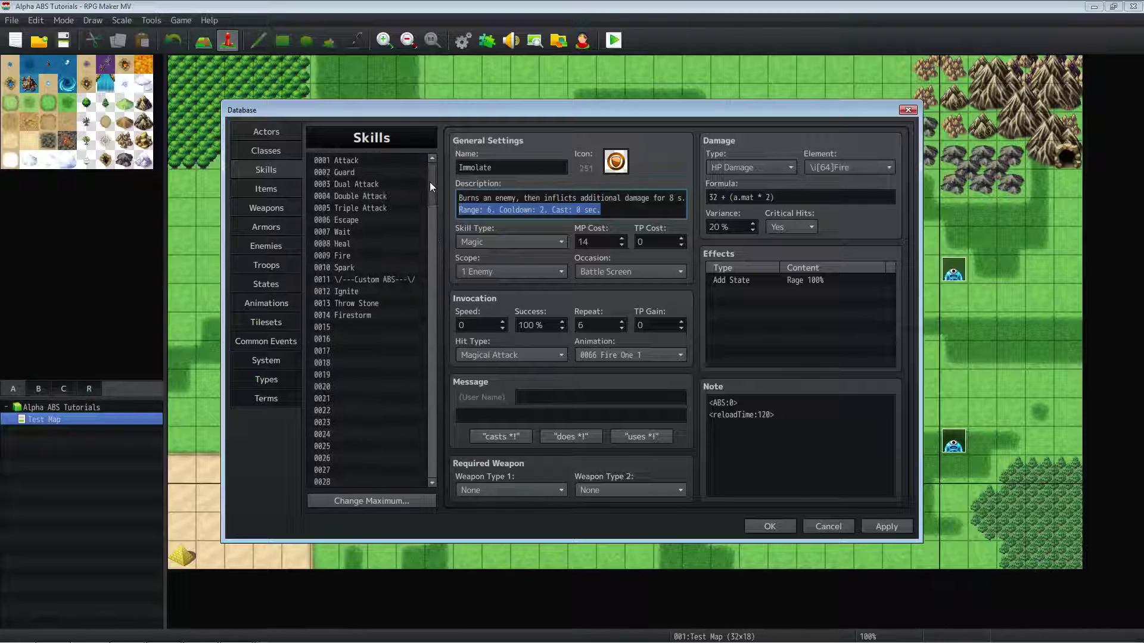
left_click(384, 311)
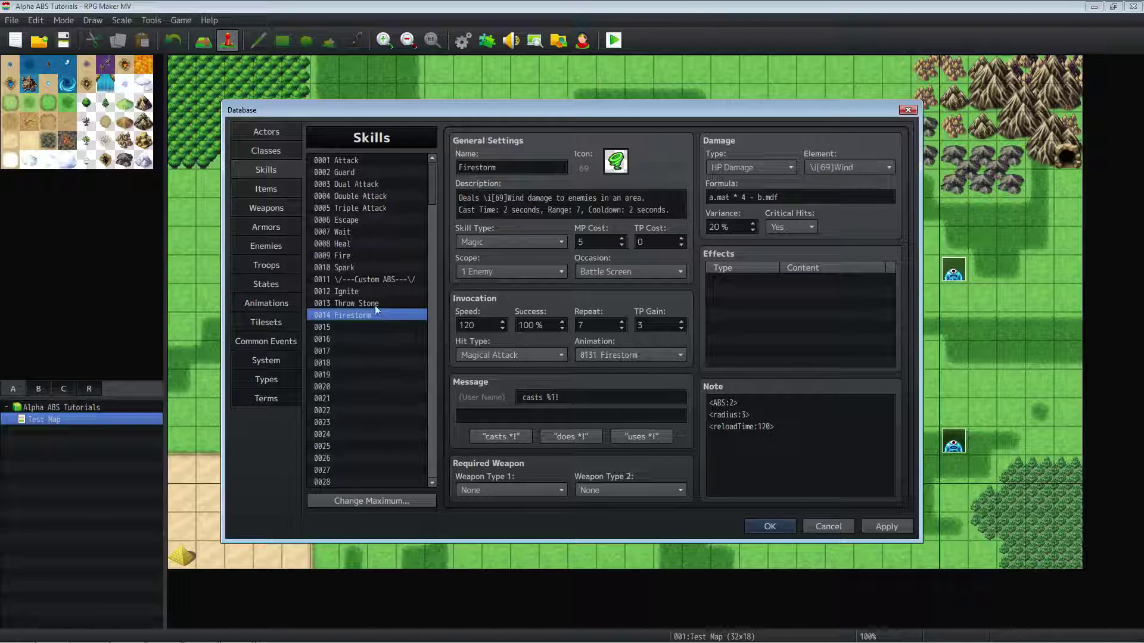
left_click(477, 206)
left_click(483, 210)
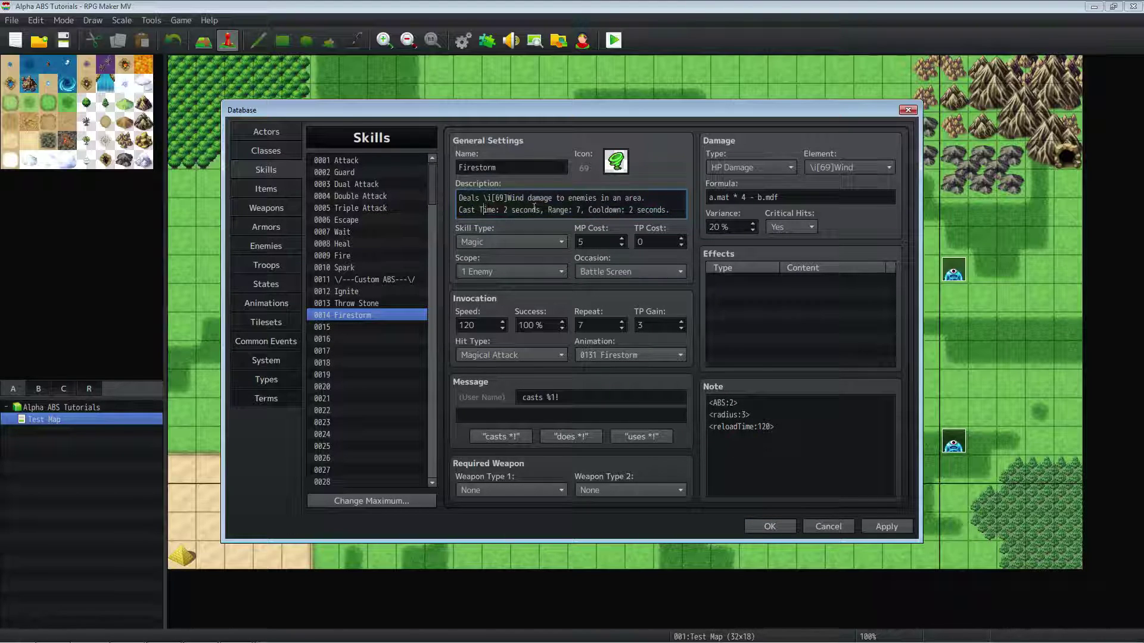
left_click_drag(543, 210, 445, 213)
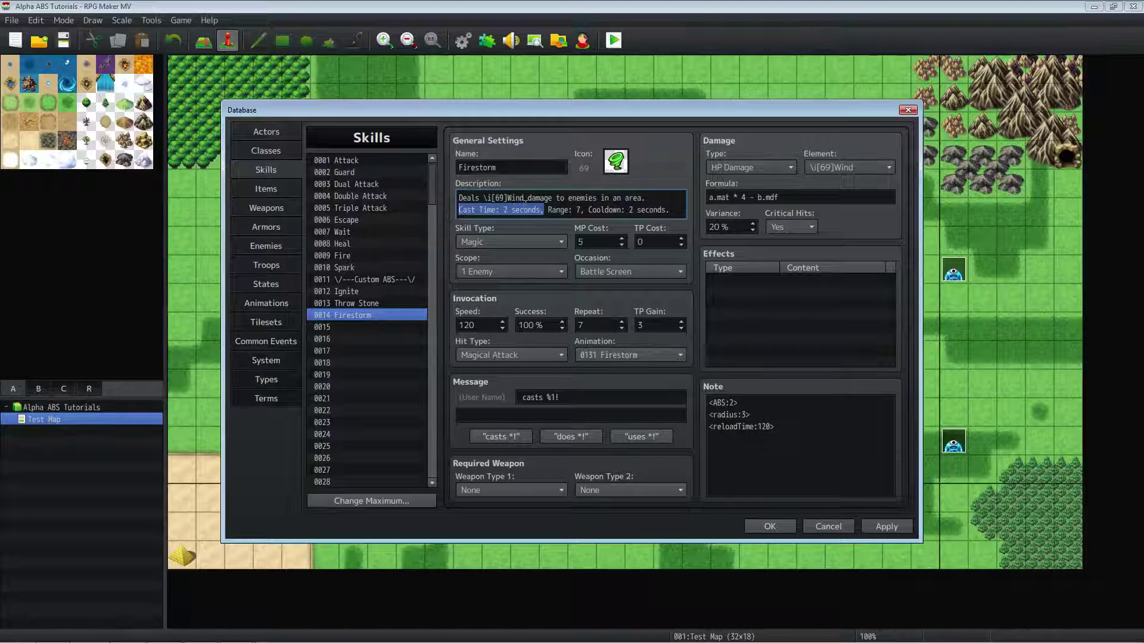
left_click_drag(668, 210, 545, 208)
left_click(621, 195)
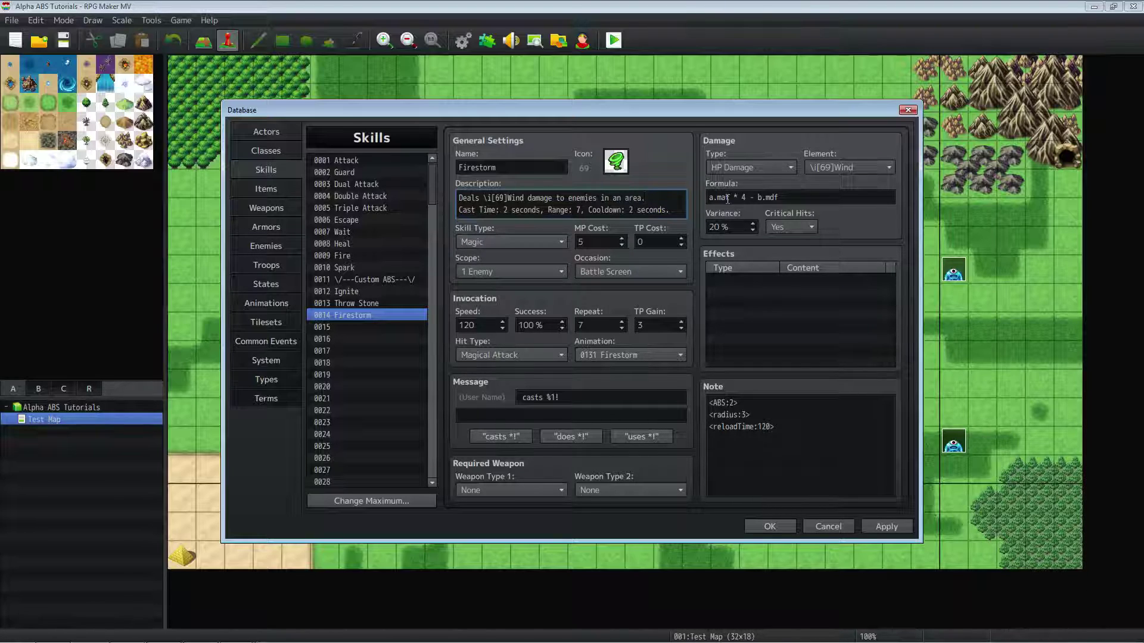
Step: Add a period after "damage" in the first line of Throw Stone's description
left_click(378, 301)
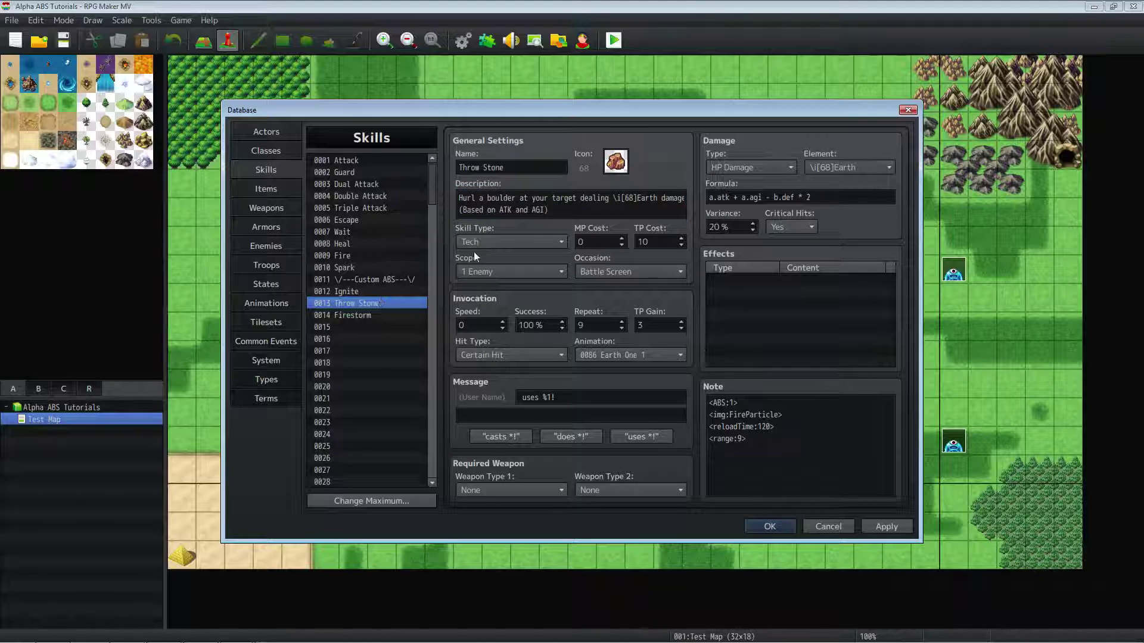
left_click_drag(548, 210, 434, 209)
left_click_drag(549, 210, 459, 210)
left_click(636, 197)
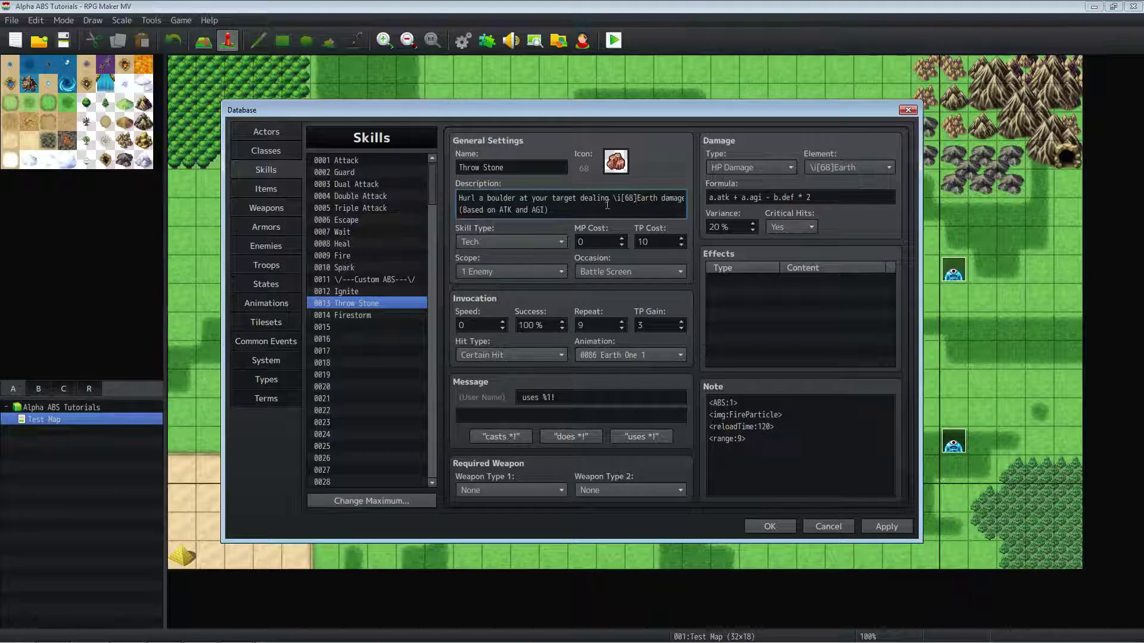
left_click(684, 198)
type(".")
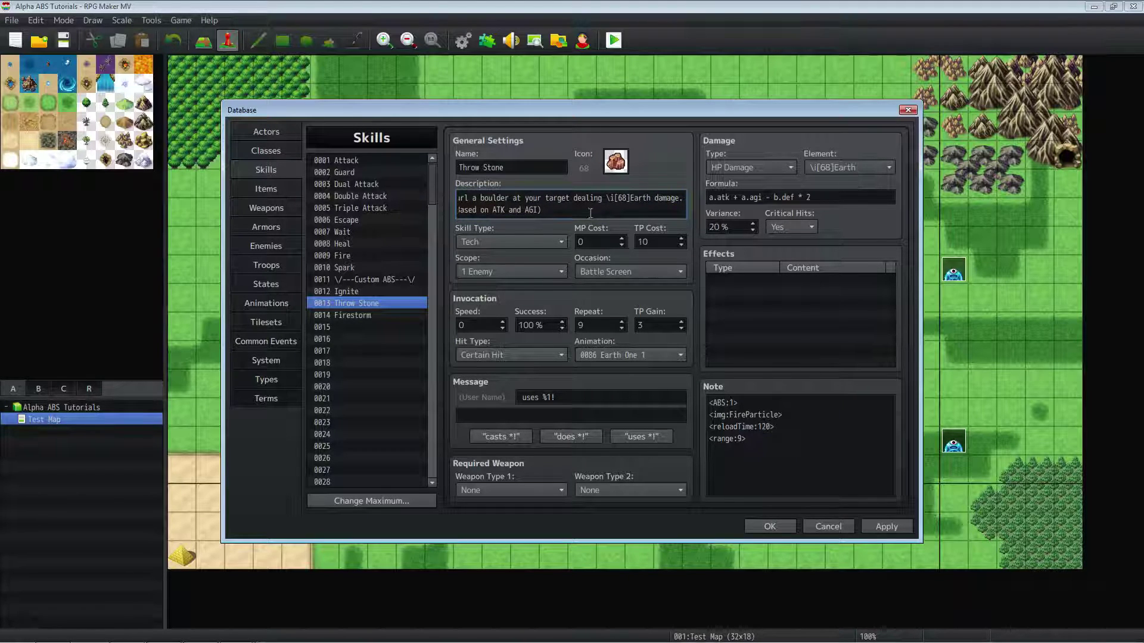
Step: Compare the ABS type tags in the notes of Firestorm, Throw Stone and Ignite, ending on Throw Stone
left_click(394, 311)
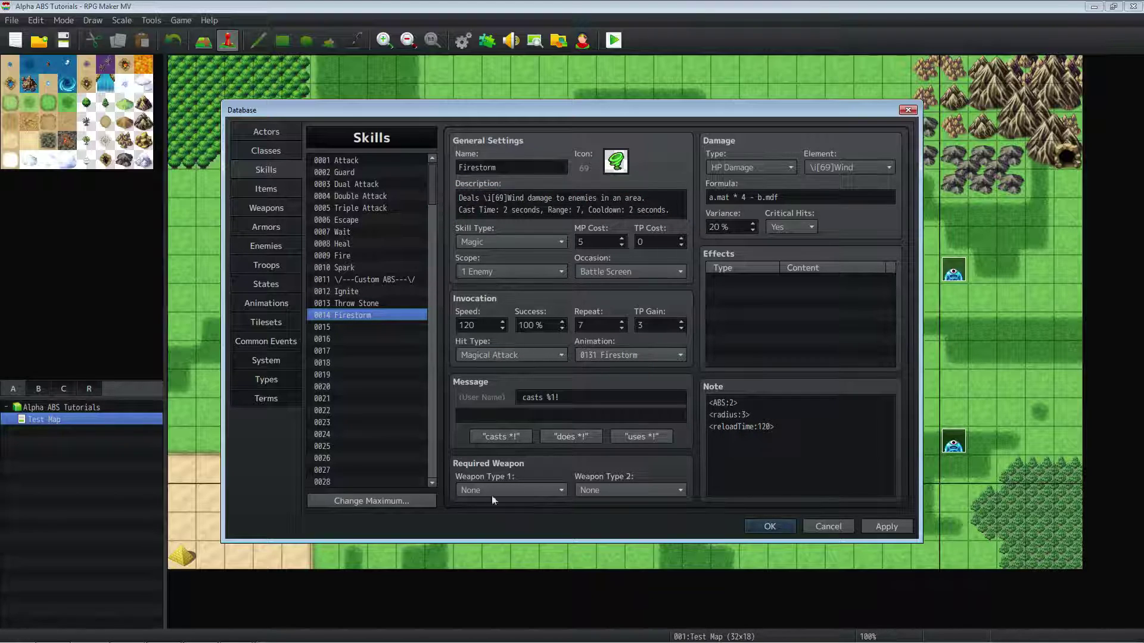
left_click(746, 403)
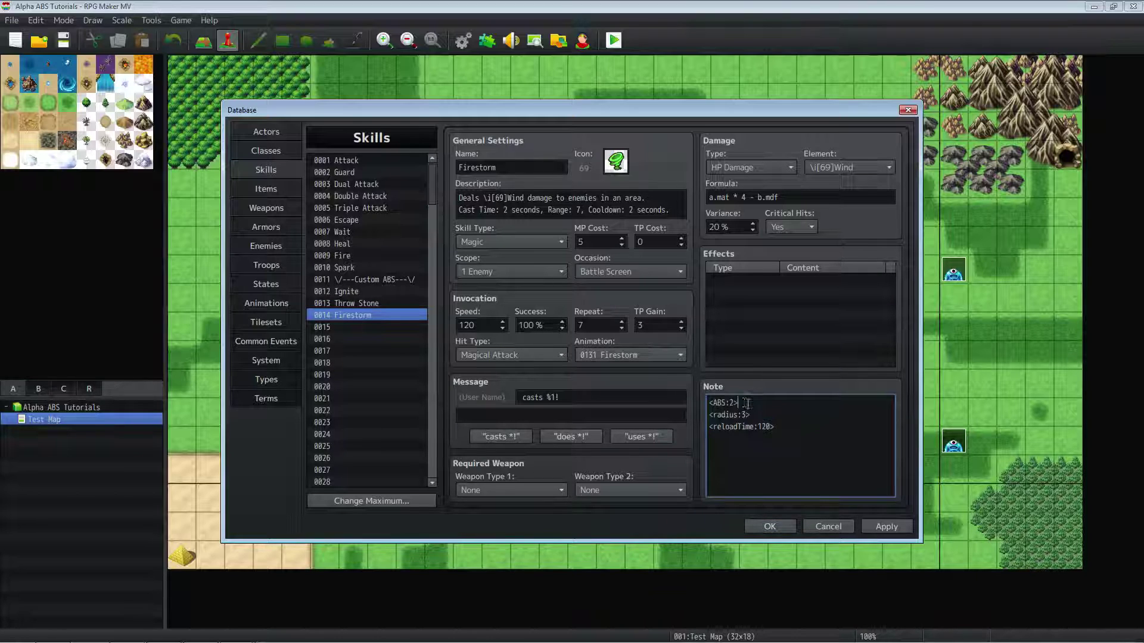
left_click(361, 305)
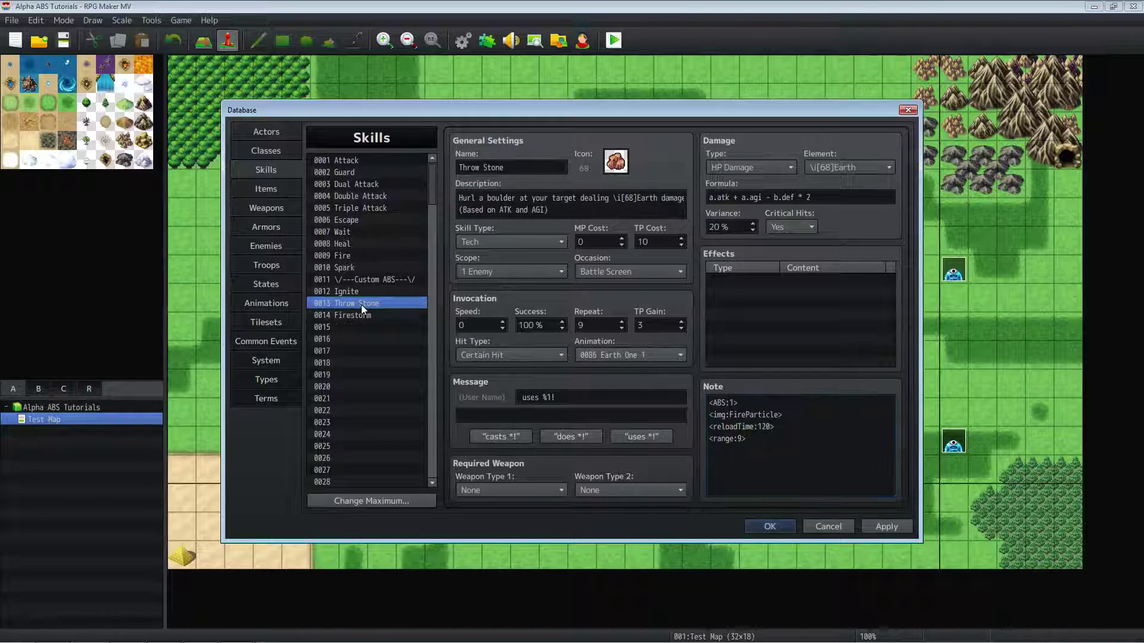
left_click_drag(738, 403, 706, 403)
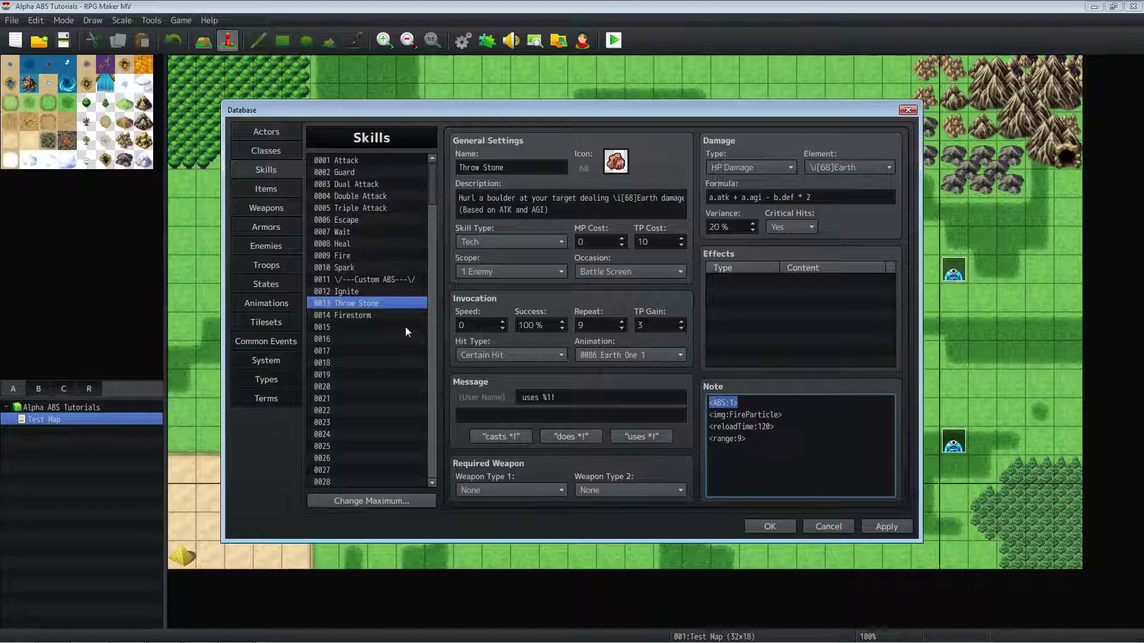
left_click(385, 291)
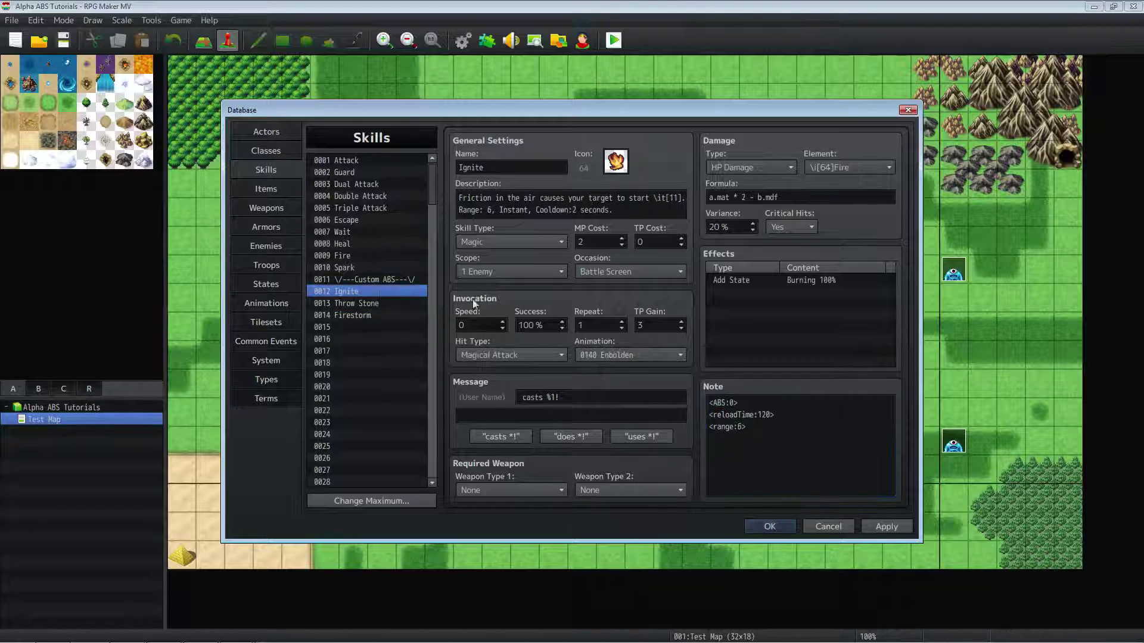
left_click(379, 303)
left_click(751, 397)
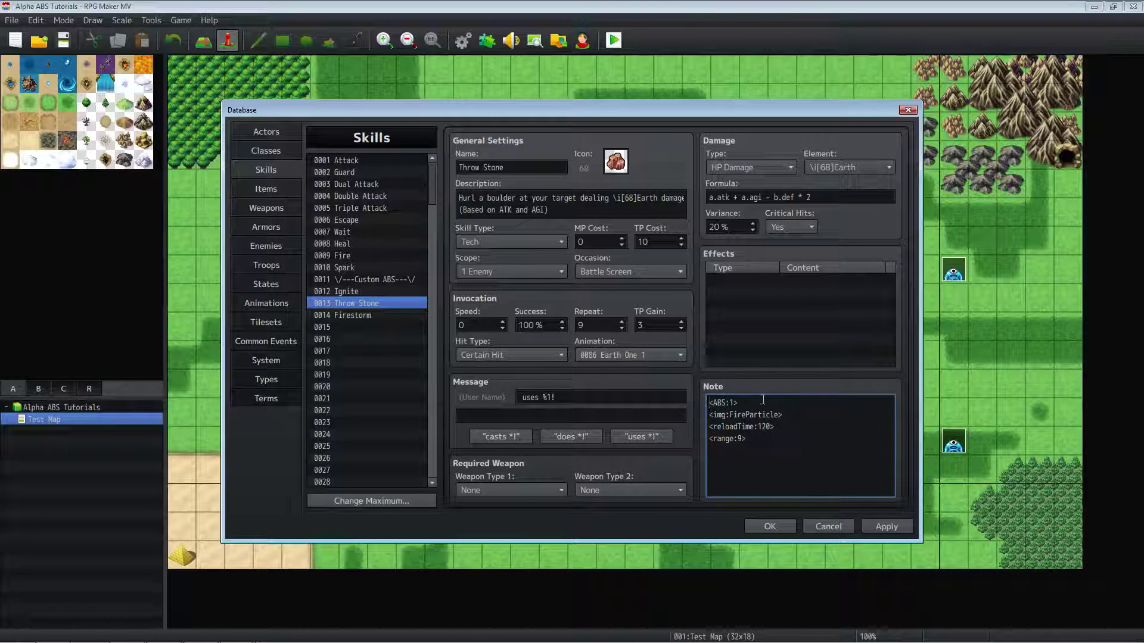
Step: Examine the image name in Throw Stone's img note tag and the reloadTime tag below it
left_click_drag(782, 414, 651, 414)
left_click(718, 413)
left_click(729, 413)
left_click(734, 411)
left_click_drag(734, 415, 785, 412)
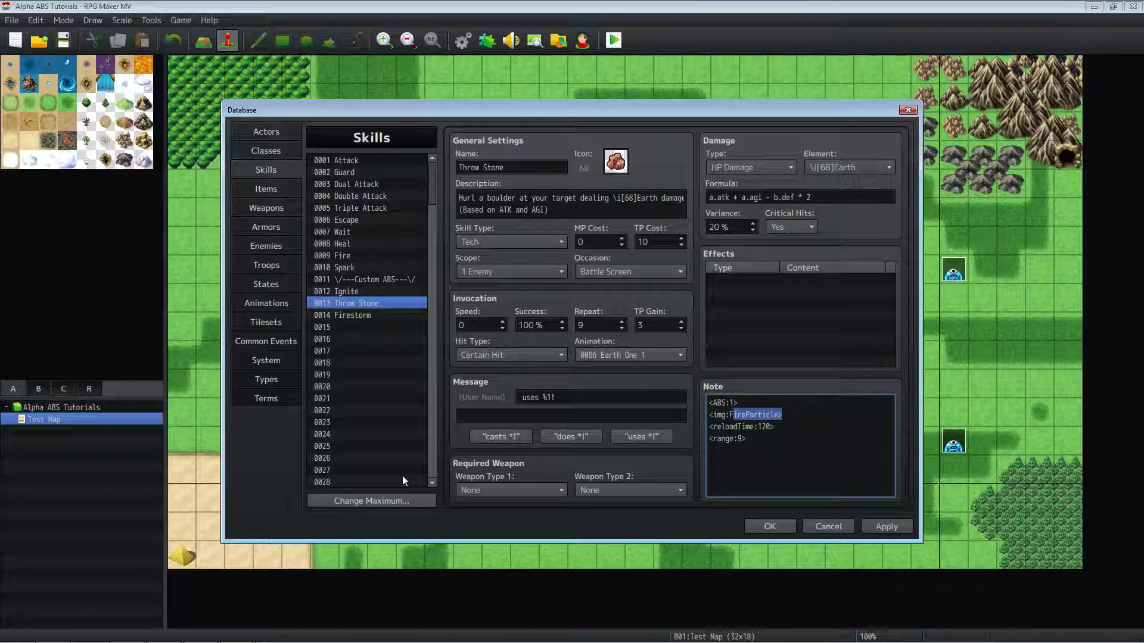
left_click(781, 413)
left_click_drag(779, 414, 729, 413)
left_click(767, 415)
triple_click(804, 427)
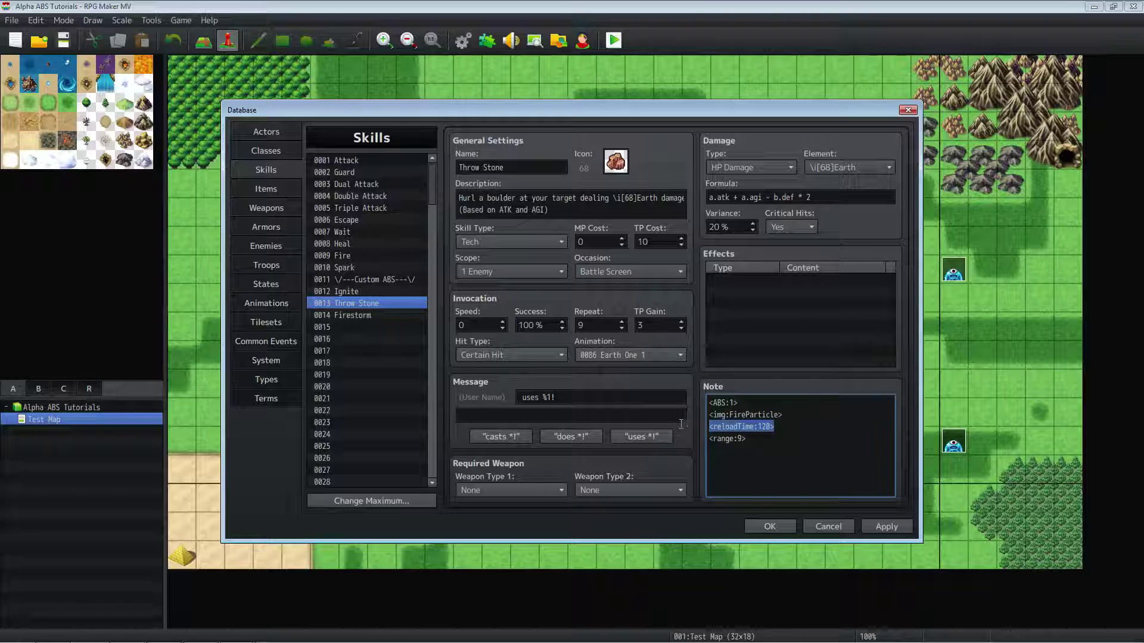
Step: Add "Range: 9, Cooldown: 2 Seconds." to the second line of Throw Stone's description, based on its range and reloadTime tags
left_click(778, 426)
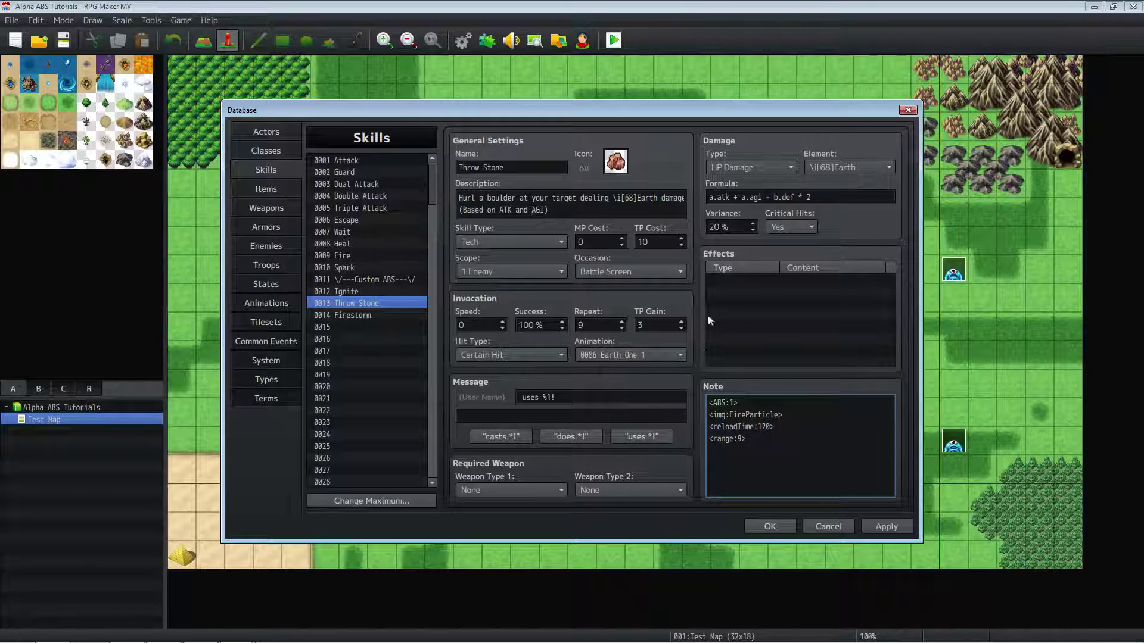
left_click_drag(747, 439, 687, 440)
left_click(638, 211)
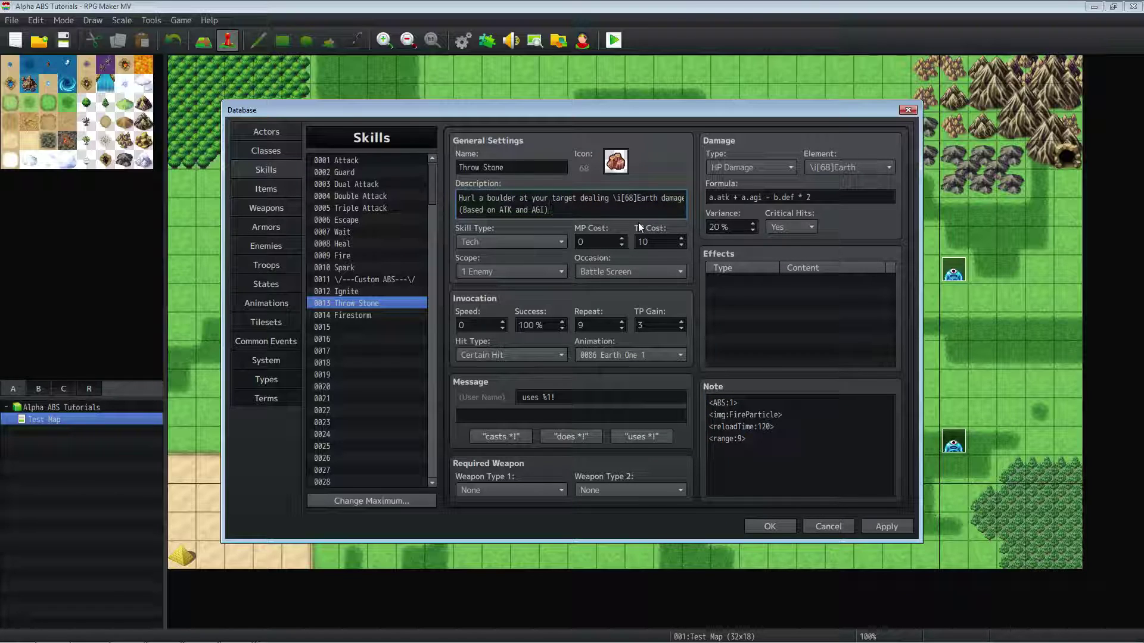
type("Range: 9, Con")
Step: Compare the note tags of Throw Stone and Firestorm, ending on Firestorm's radius tag
left_click(760, 406)
key("ctrl+a")
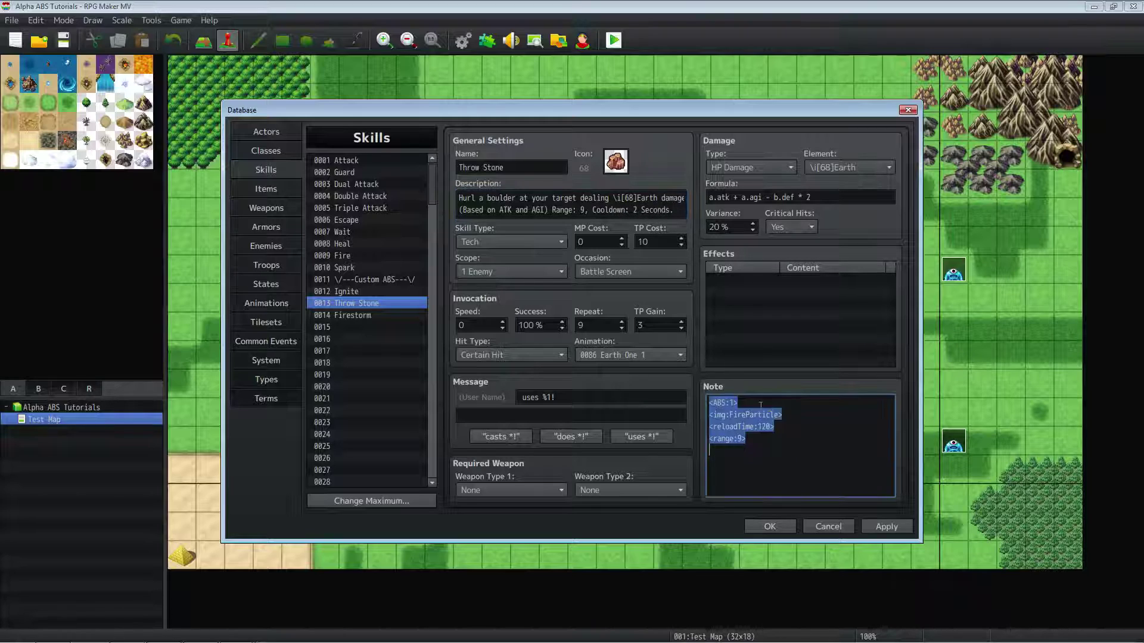
left_click(356, 314)
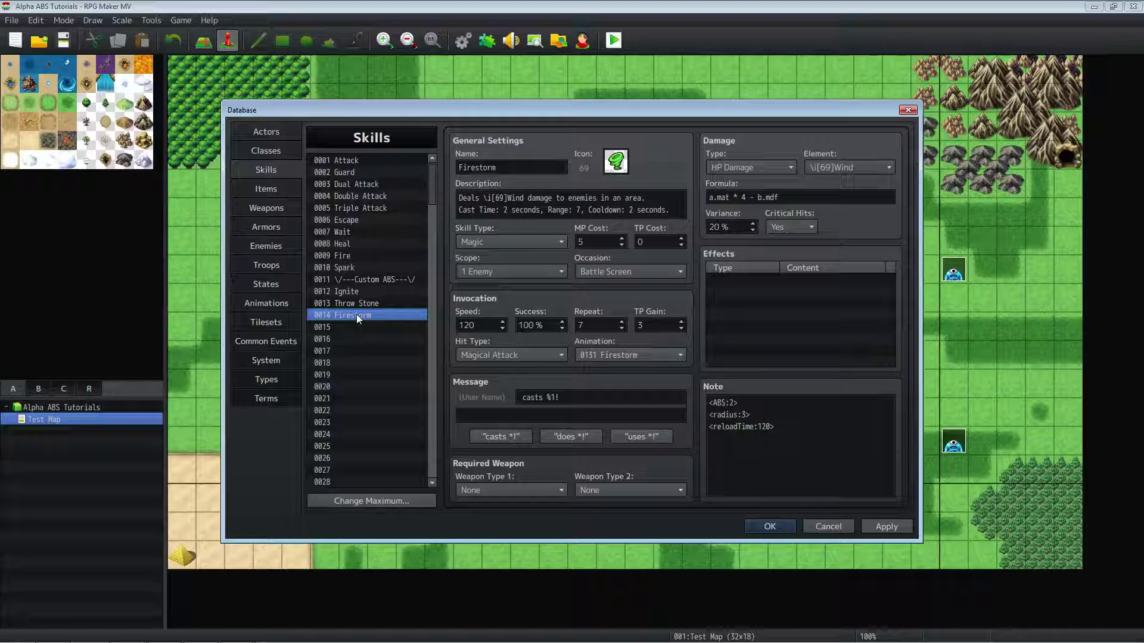
left_click(751, 429)
key("ctrl+a")
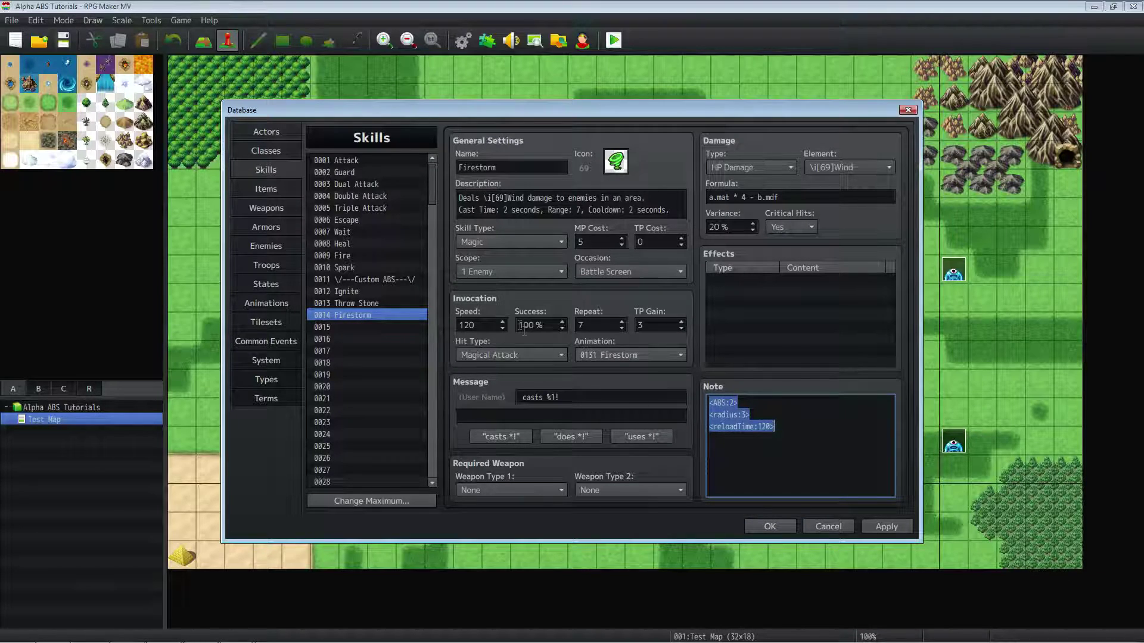
left_click(768, 416)
left_click_drag(768, 415, 693, 419)
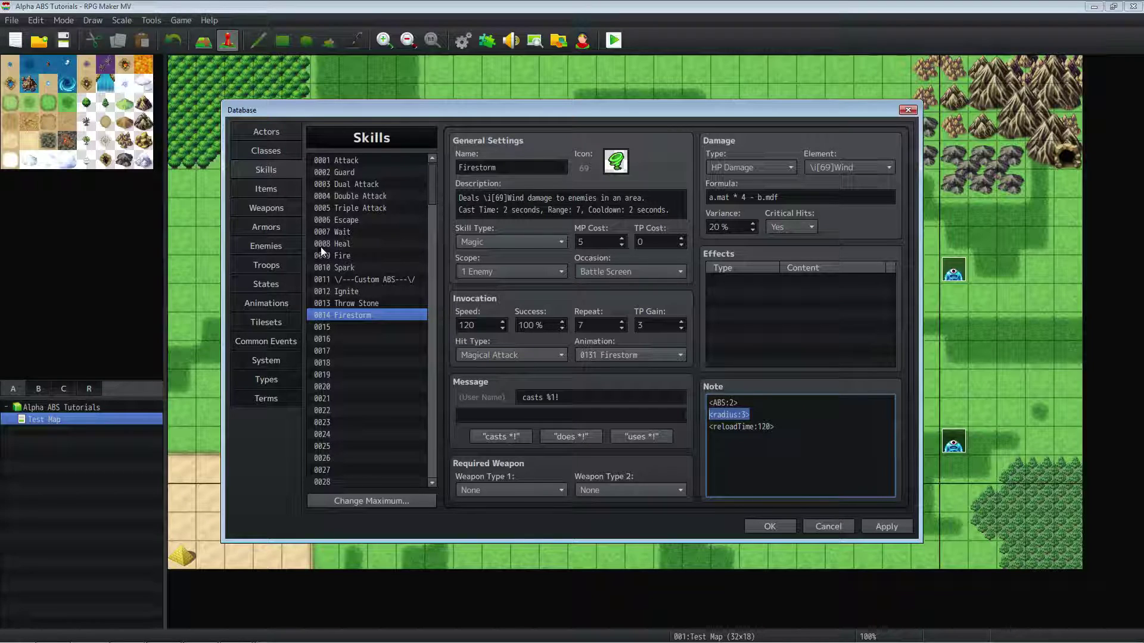
Step: Change Firestorm's radius tag to 4 and set its MP cost to 6
left_click(746, 414)
key("BackSpace")
type("4")
scroll(599, 249, "up", 1)
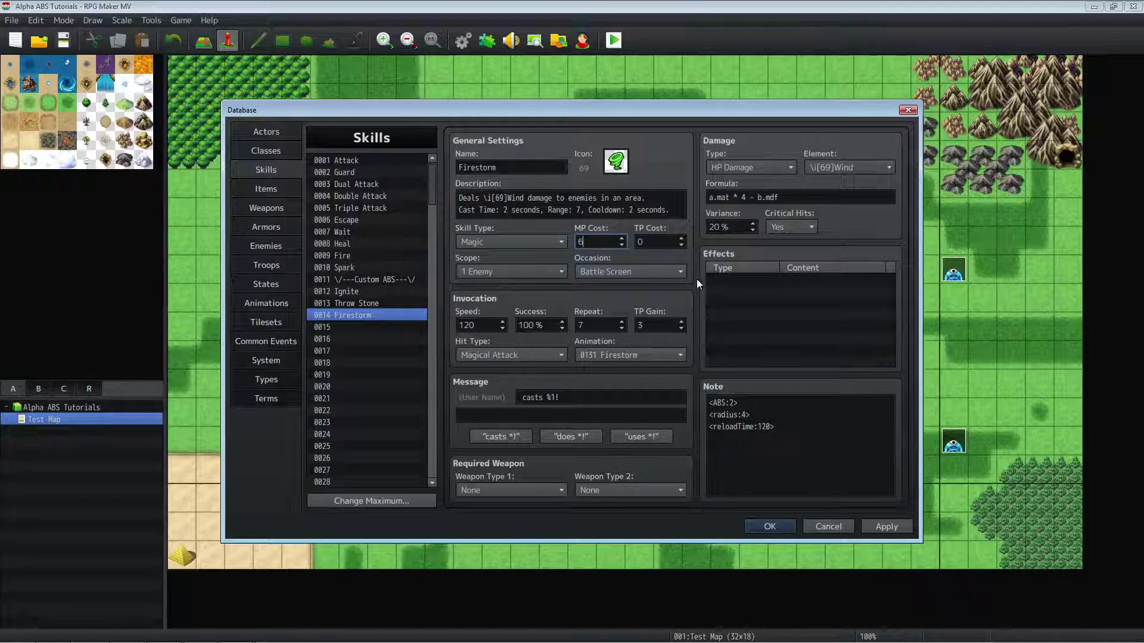
Step: Check Firestorm's reloadTime tag, apply the skill changes and close the database
left_click(772, 427)
left_click_drag(774, 426, 708, 427)
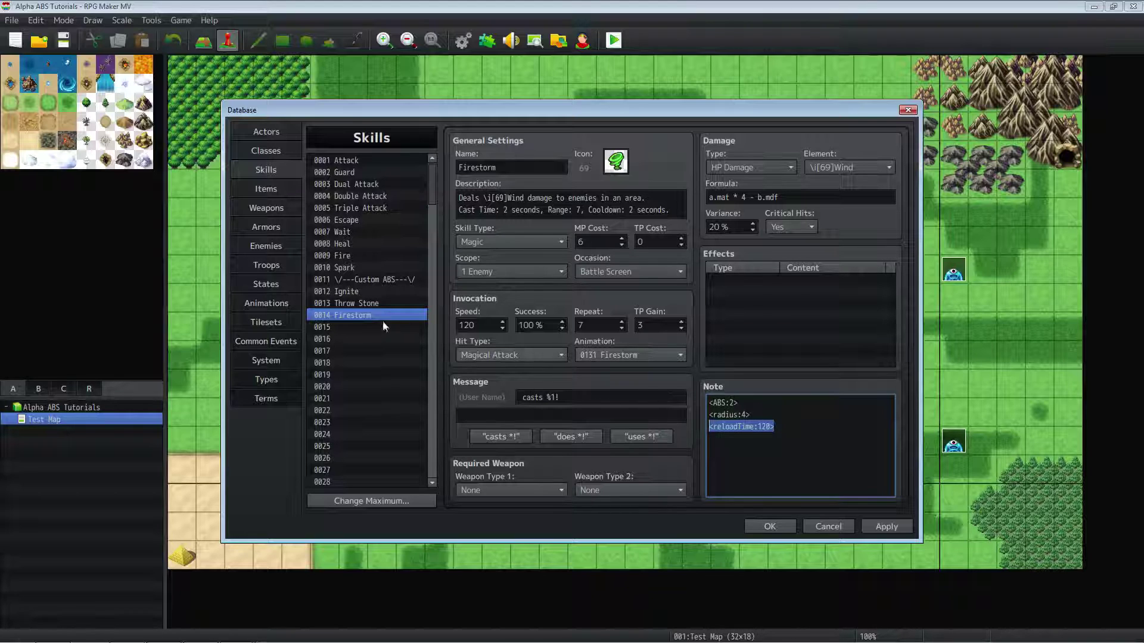
left_click(886, 524)
left_click(828, 526)
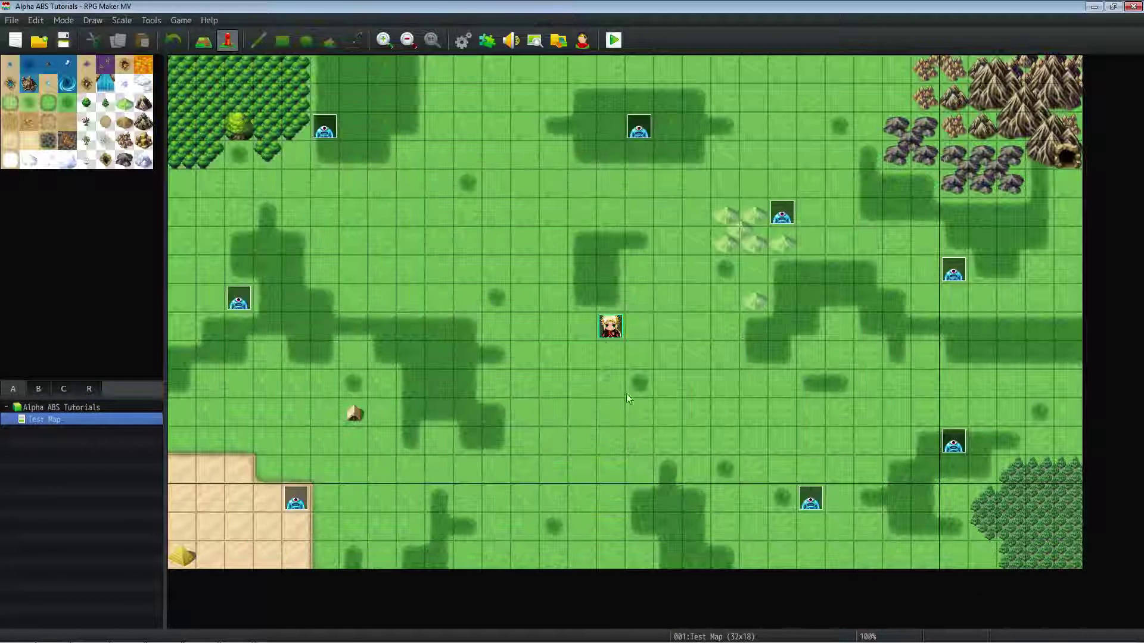
Step: Start a playtest of Test Map and try Throw Stone on the Ooze near the pale hills
left_click(605, 47)
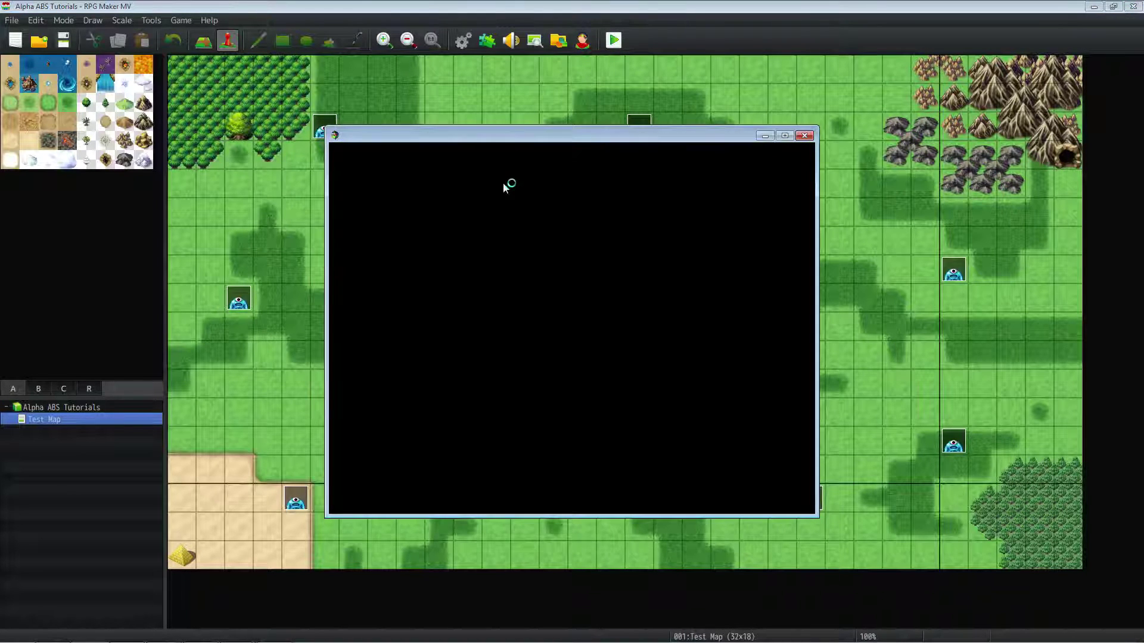
key("Right")
key("Up")
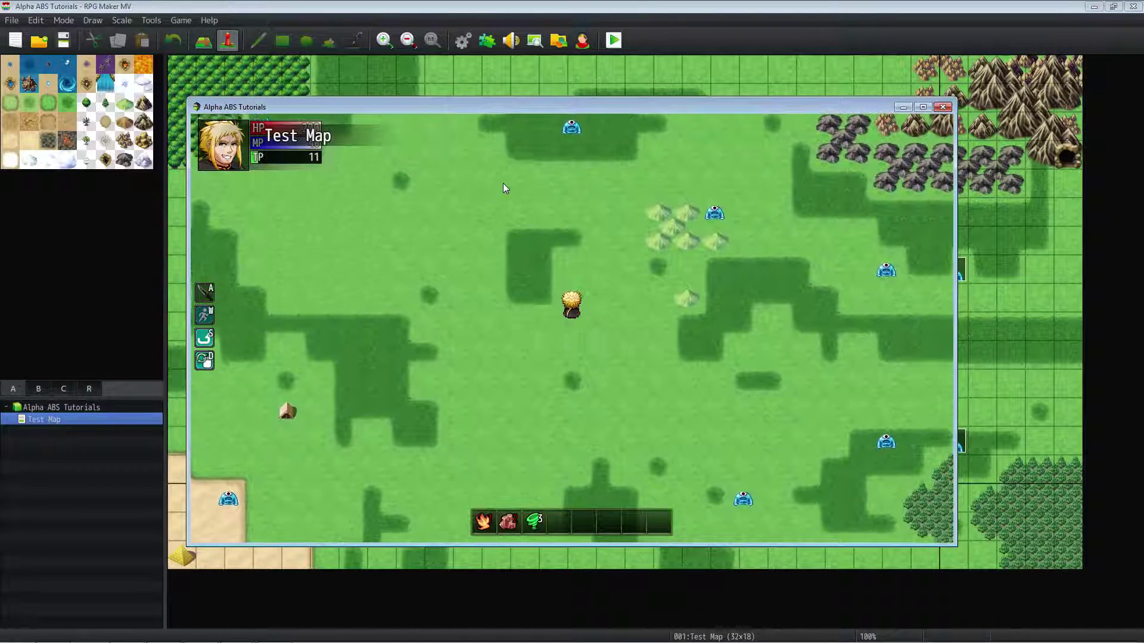
key("Left")
key("Down")
key("2")
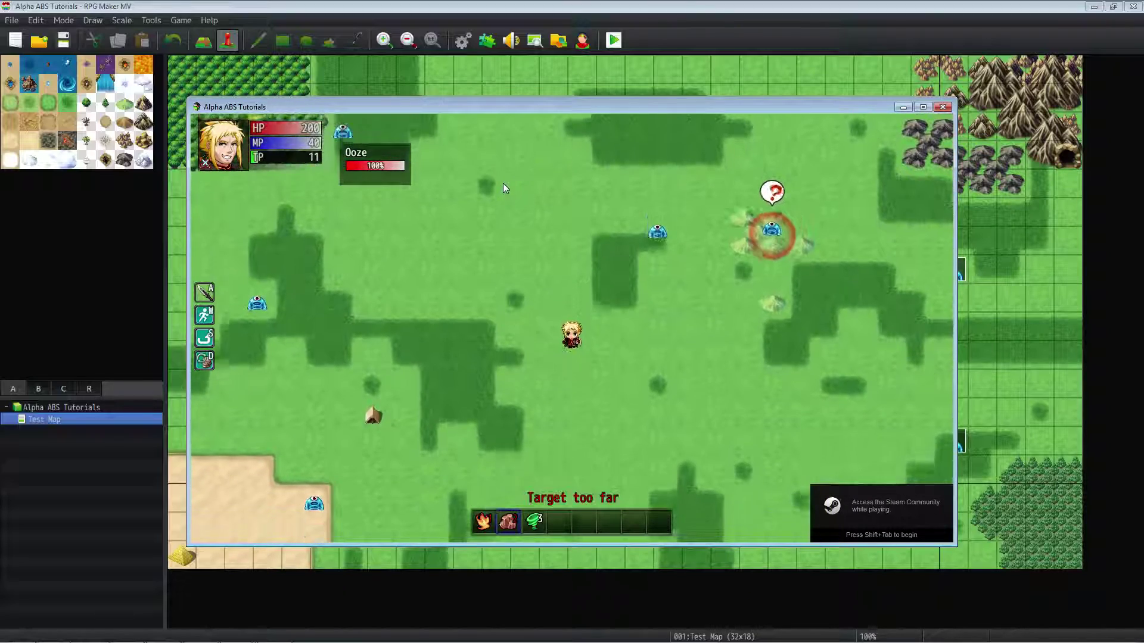
Step: Move closer to the targeted Ooze and attack it with Throw Stone, Ignite and the weapon
key("Right")
key("Right")
key("1")
key("Down")
key("Right")
key("1")
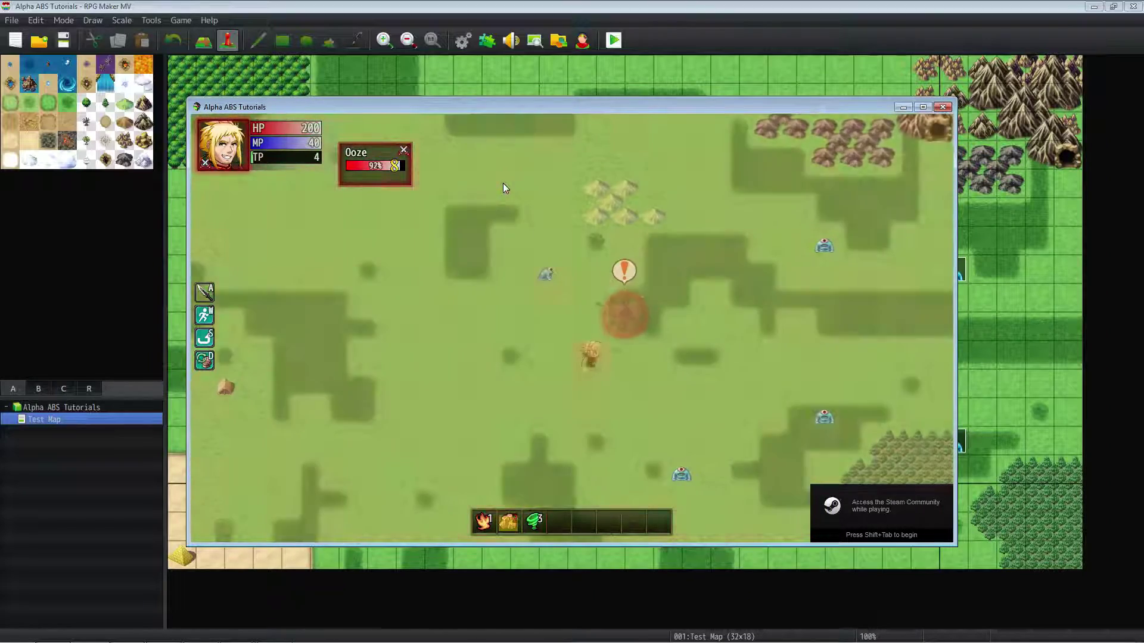
key("Left")
key("Right")
key("a")
key("Down")
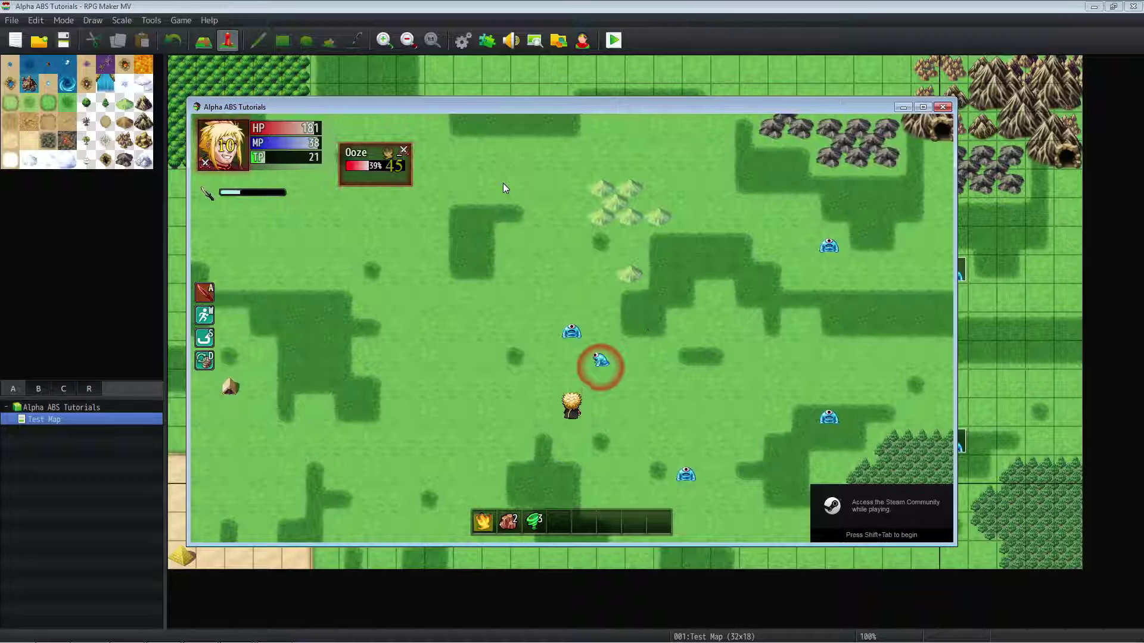
Step: Defeat the first Ooze with Ignite and weapon hits and begin attacking the second one beside it
key("Up")
key("1")
key("2")
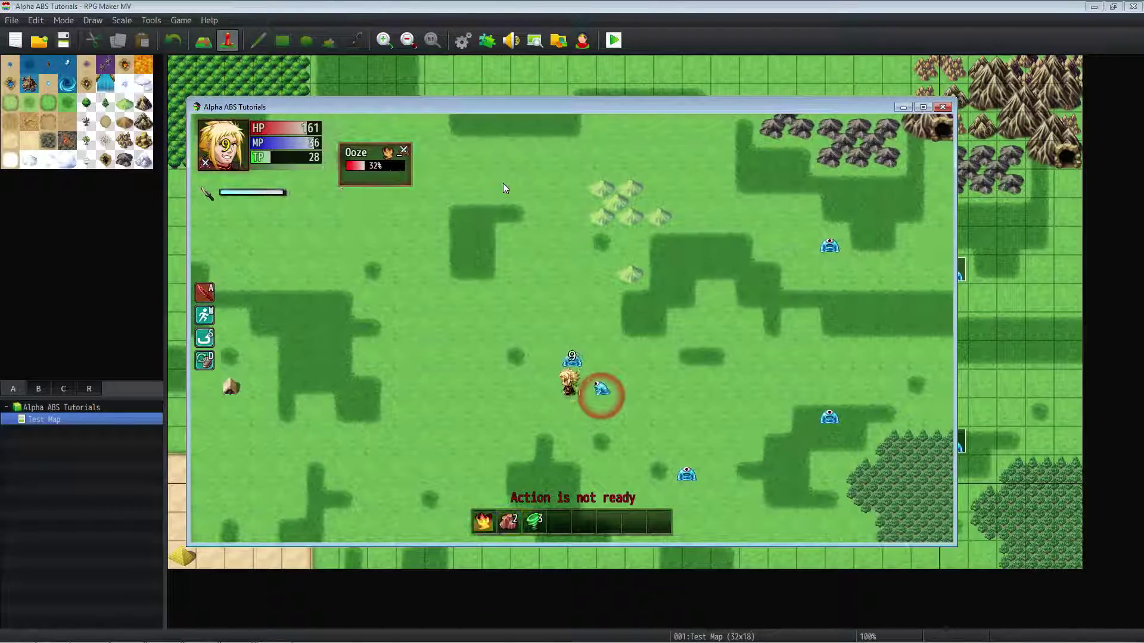
key("a")
key("1")
key("2")
key("Left")
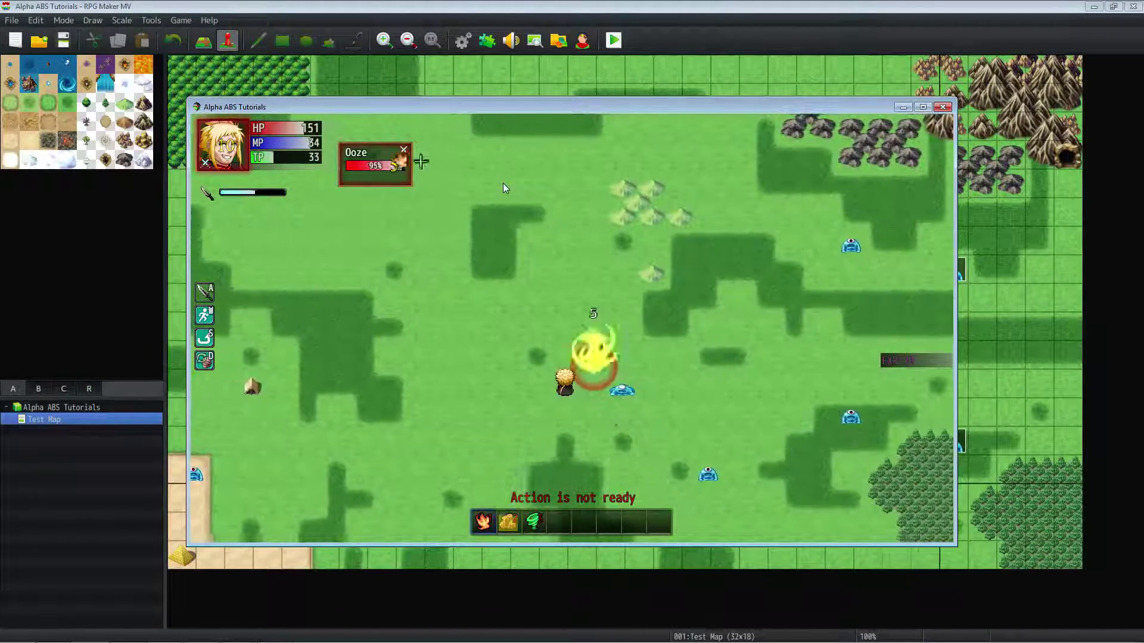
Step: Wear down the second Ooze with Throw Stone, Ignite and a weapon attack
key("Up")
key("2")
key("Left")
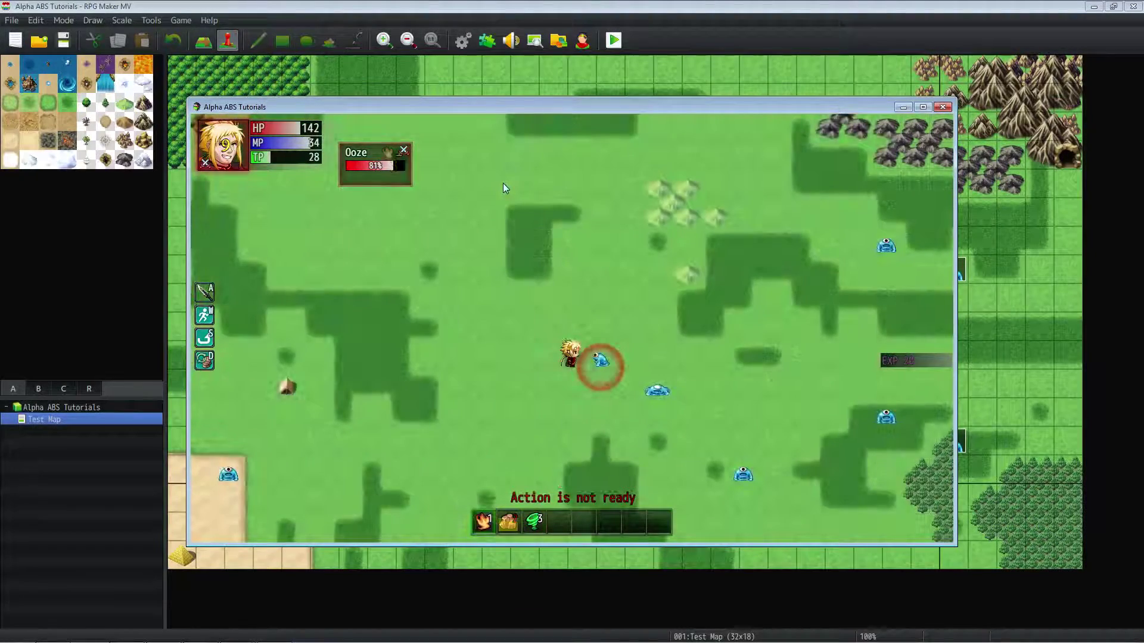
key("1")
key("3")
key("a")
key("2")
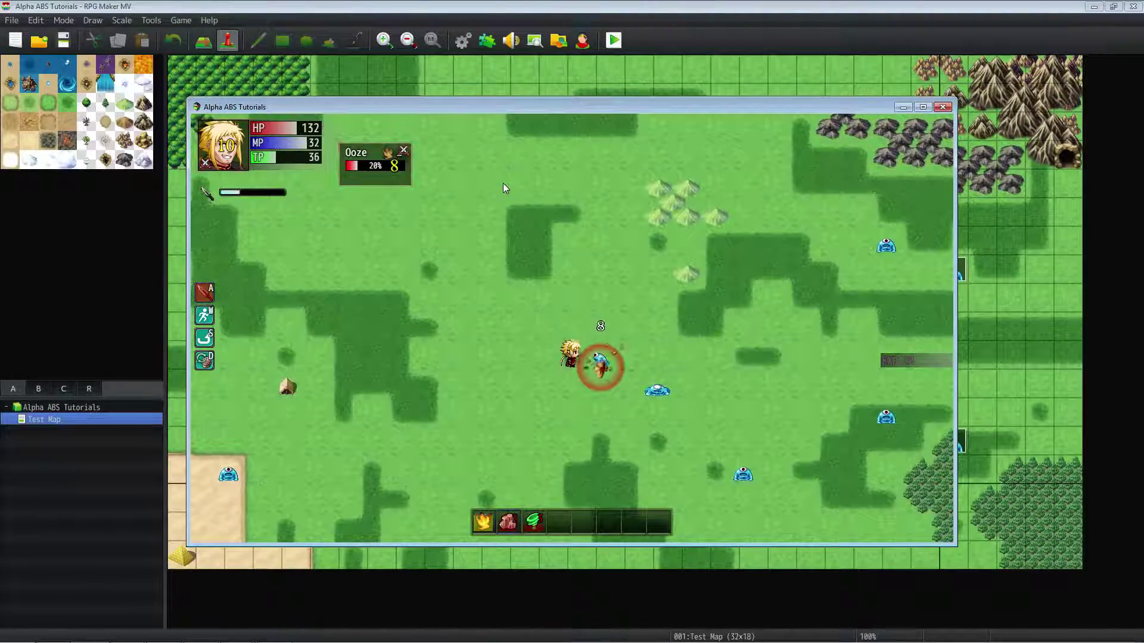
Step: Finish off the second Ooze with Ignite and a weapon attack, and walk away from both defeated enemies
key("Up")
key("Down")
key("1")
key("Down")
key("Right")
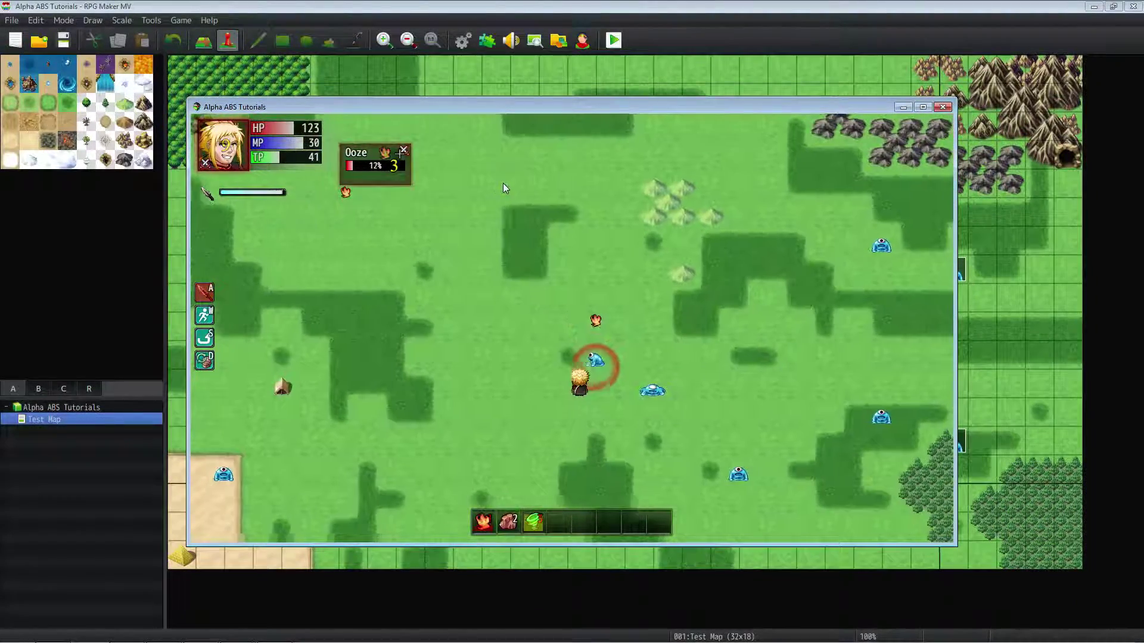
key("a")
key("3")
key("Right")
key("Down")
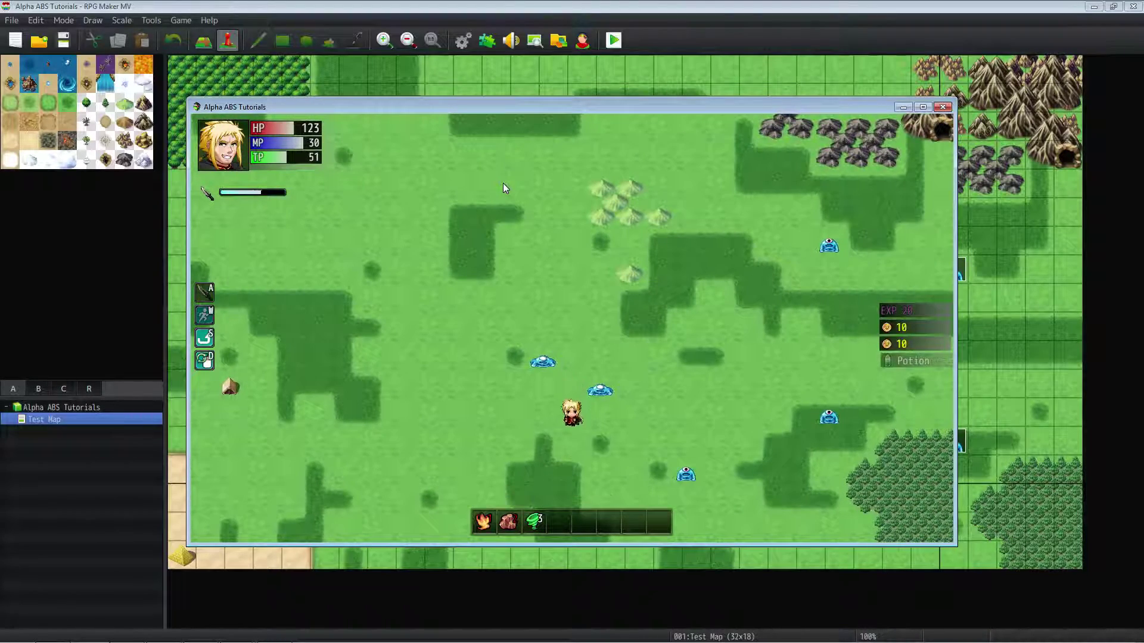
Step: Engage the third Ooze to the south with Throw Stone, Ignite and a weapon attack
key("a")
key("Left")
key("2")
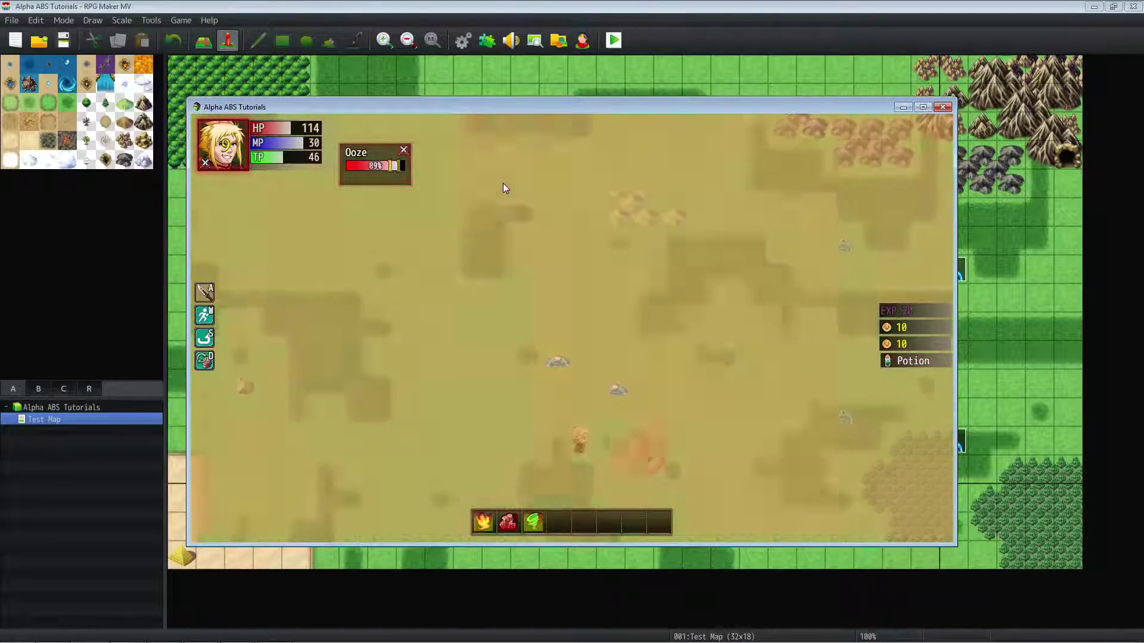
key("Left")
key("Right")
key("a")
key("3")
key("1")
key("Left")
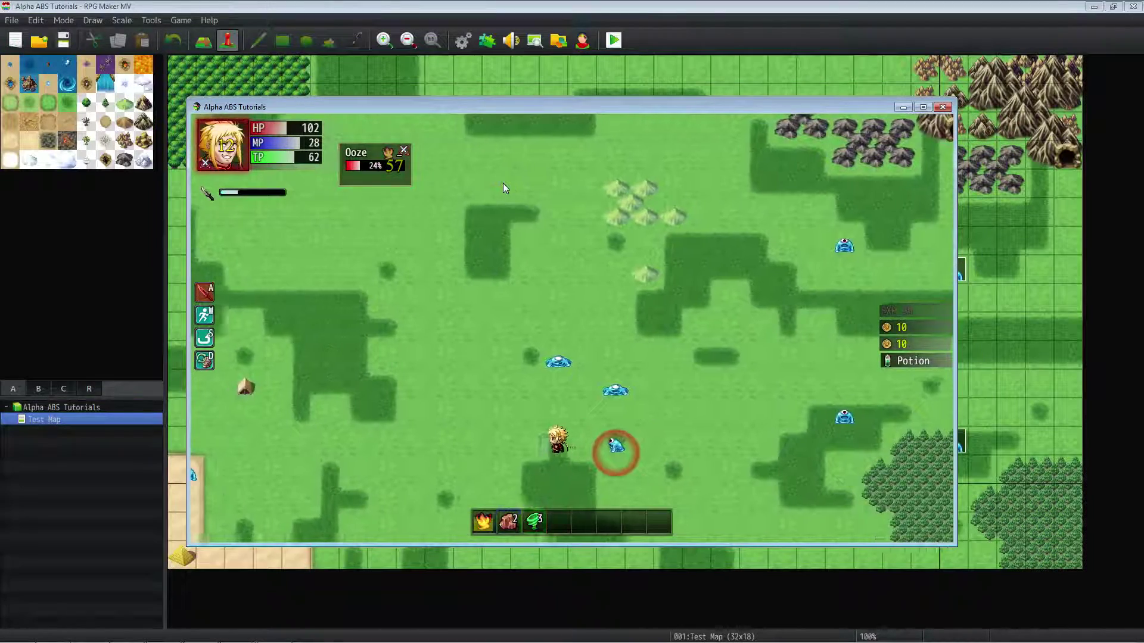
Step: Finish off the third Ooze at close range and walk east past the defeated enemies
key("Right")
key("2")
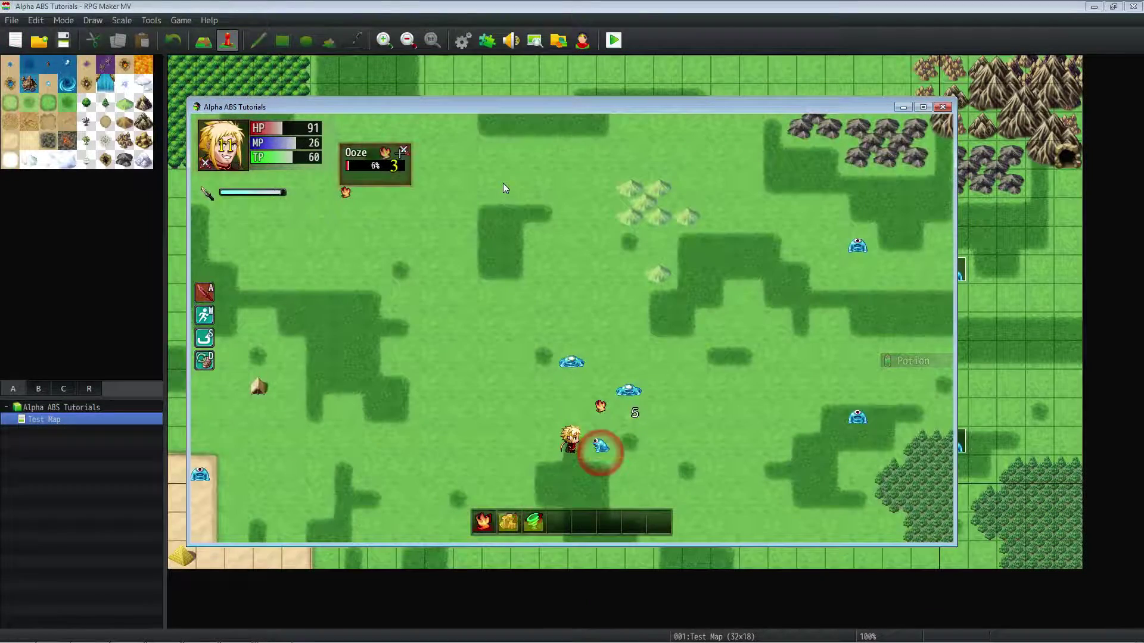
key("a")
key("Up")
key("Right")
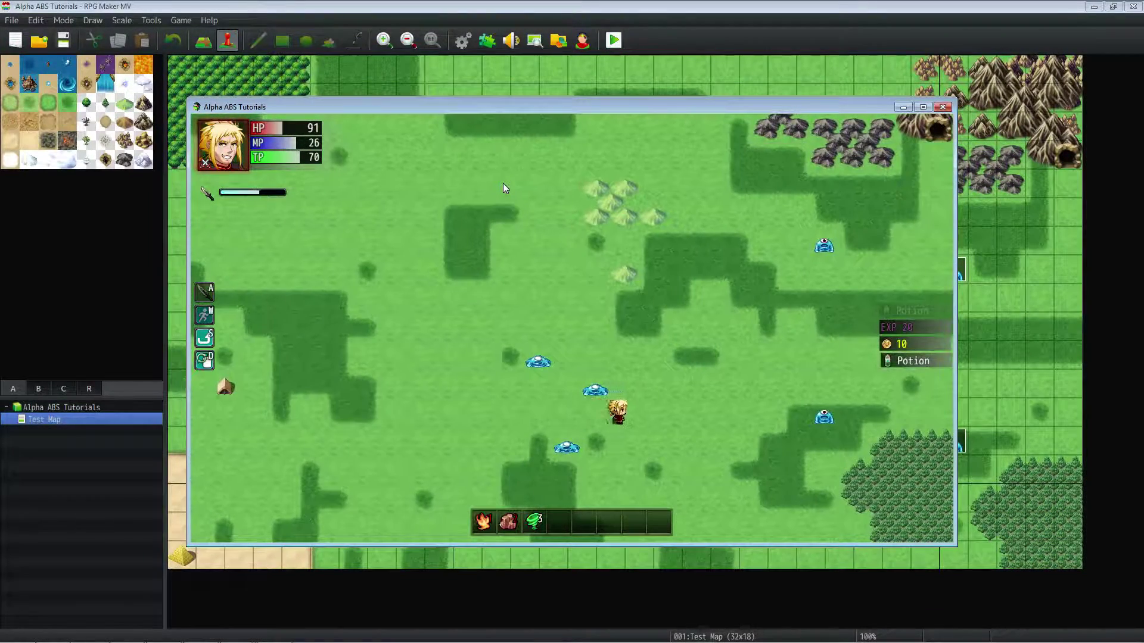
Step: Target the fourth Ooze to the east and attack it with Ignite and the weapon
key("d")
key("Right")
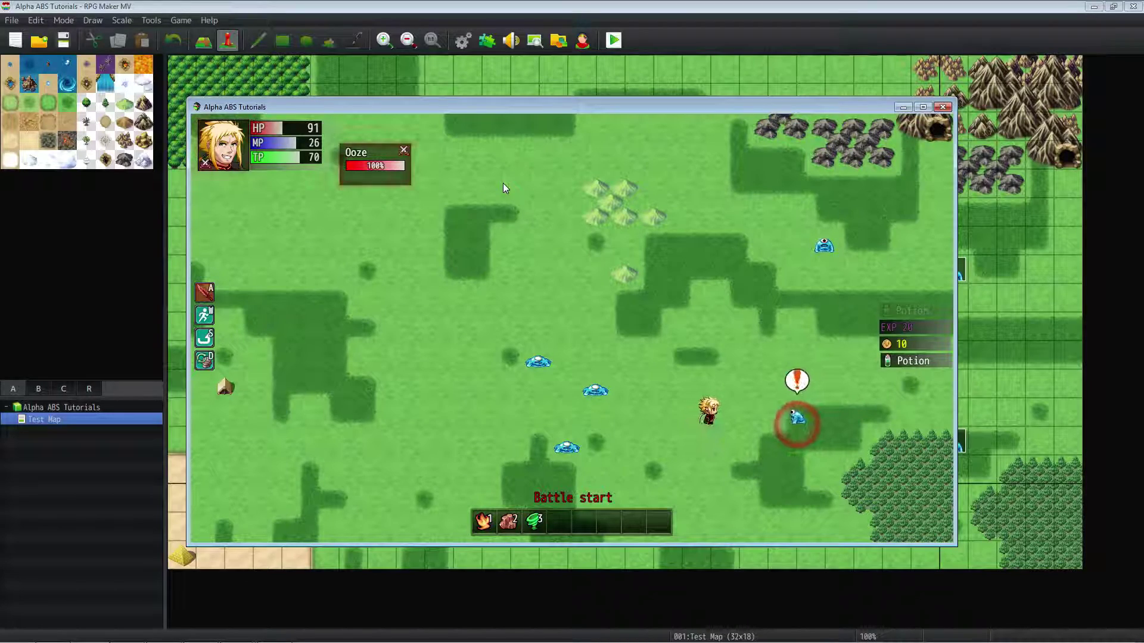
key("1")
key("a")
key("a")
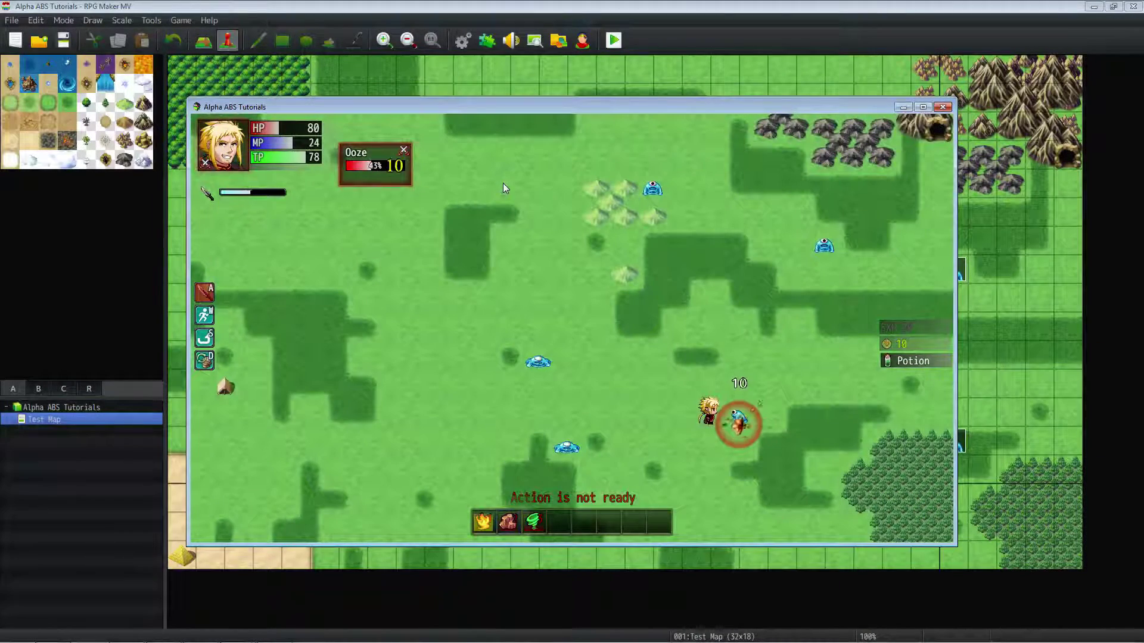
key("Left")
key("1")
key("Right")
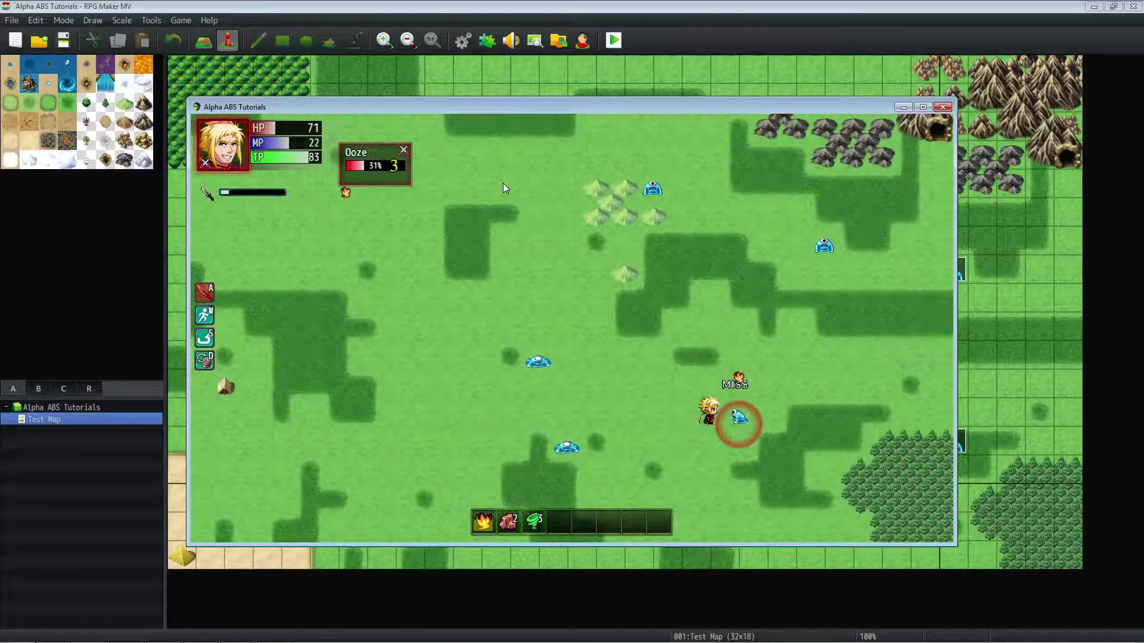
Step: Defeat the fourth Ooze using Throw Stone and Ignite
key("Right")
key("1")
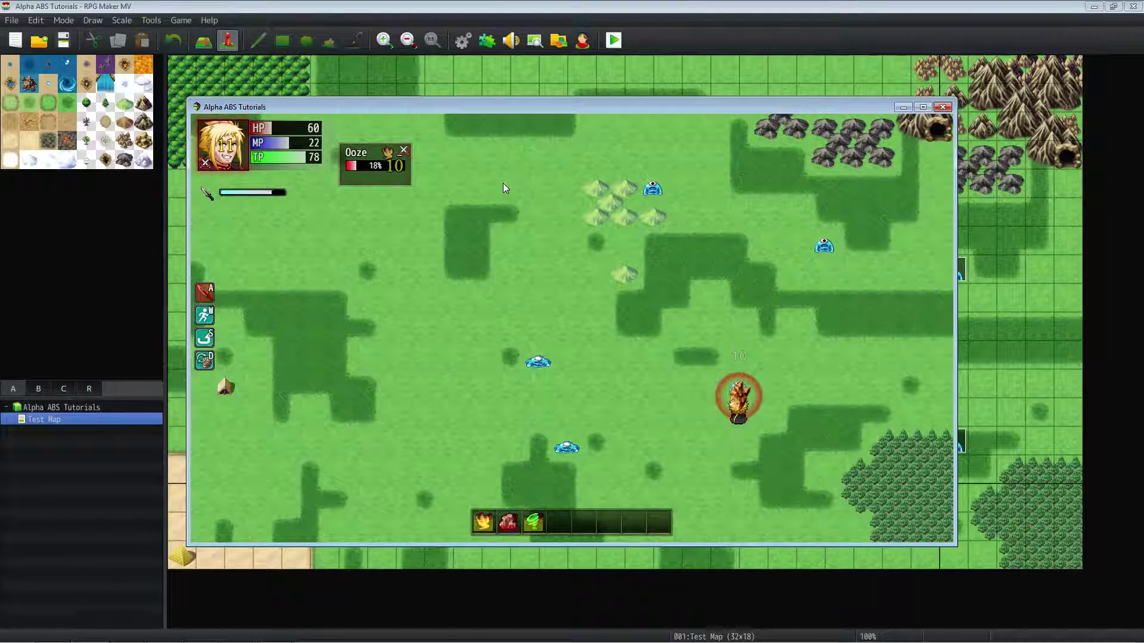
key("2")
key("3")
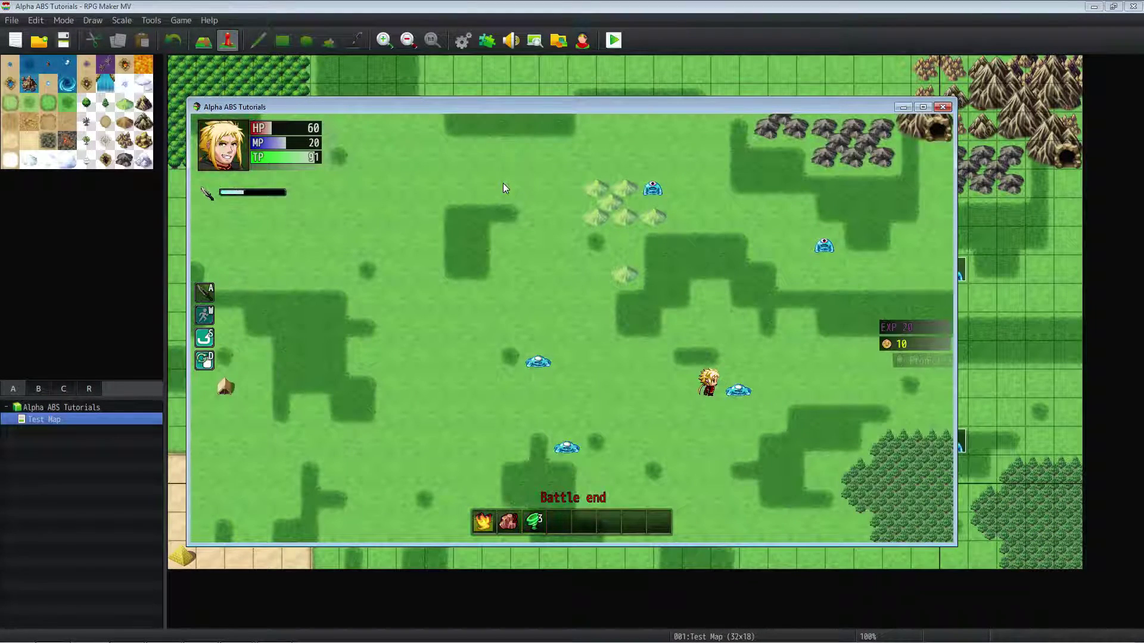
Step: Walk north to the next Ooze and open the fight with Ignite and Throw Stone
key("Right")
key("Up")
key("Left")
key("Left")
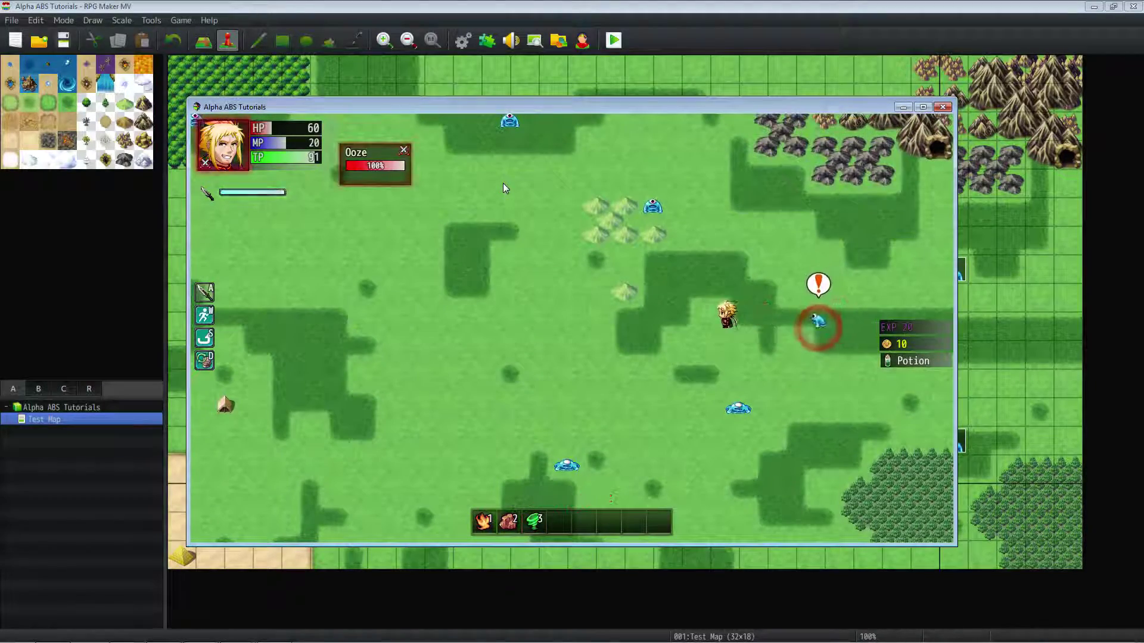
key("1")
key("2")
key("3")
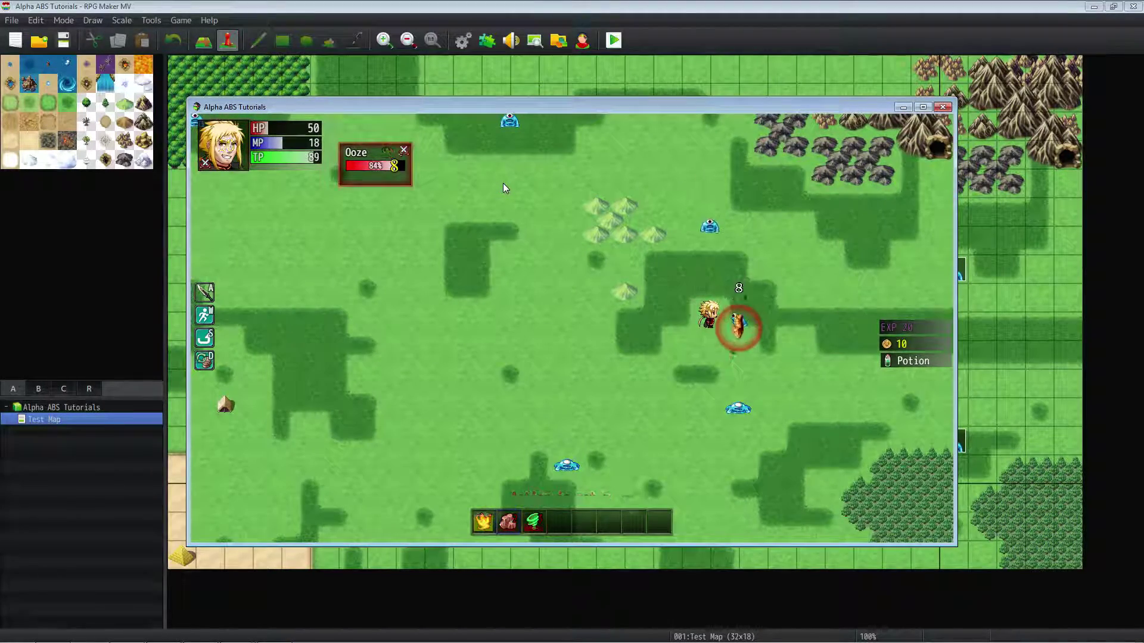
Step: Keep attacking the fifth Ooze with the weapon and skills while circling around to its east side
key("a")
key("3")
key("2")
key("Down")
key("Right")
key("Right")
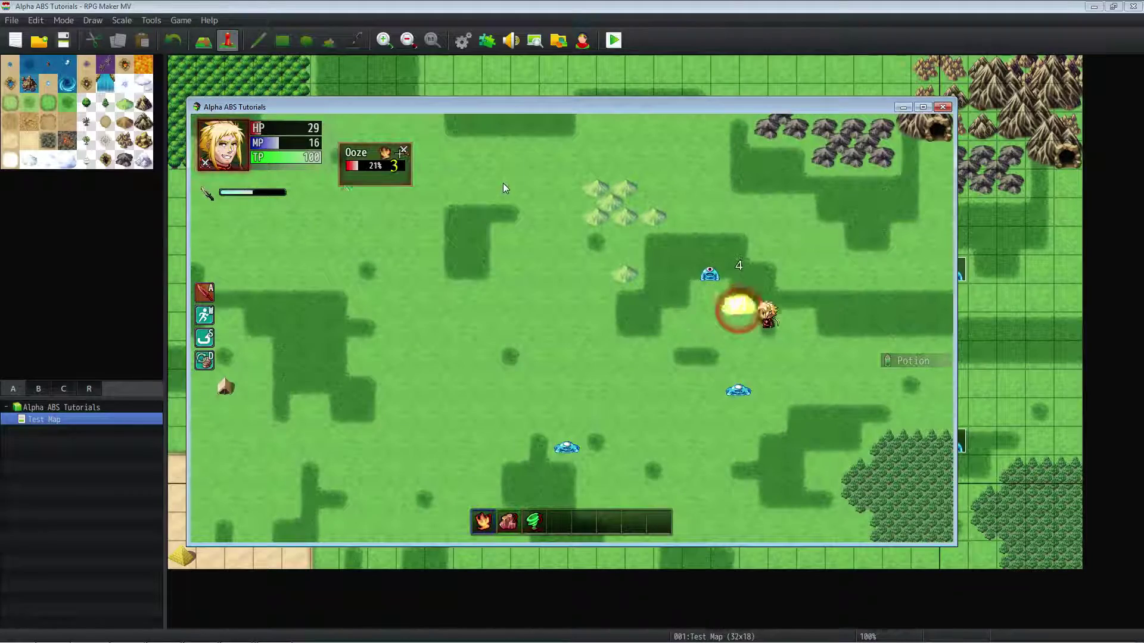
Step: Defeat the fifth Ooze by turning back toward it and using Throw Stone, Ignite and Firestorm
key("Up")
key("Left")
key("2")
key("3")
key("1")
key("3")
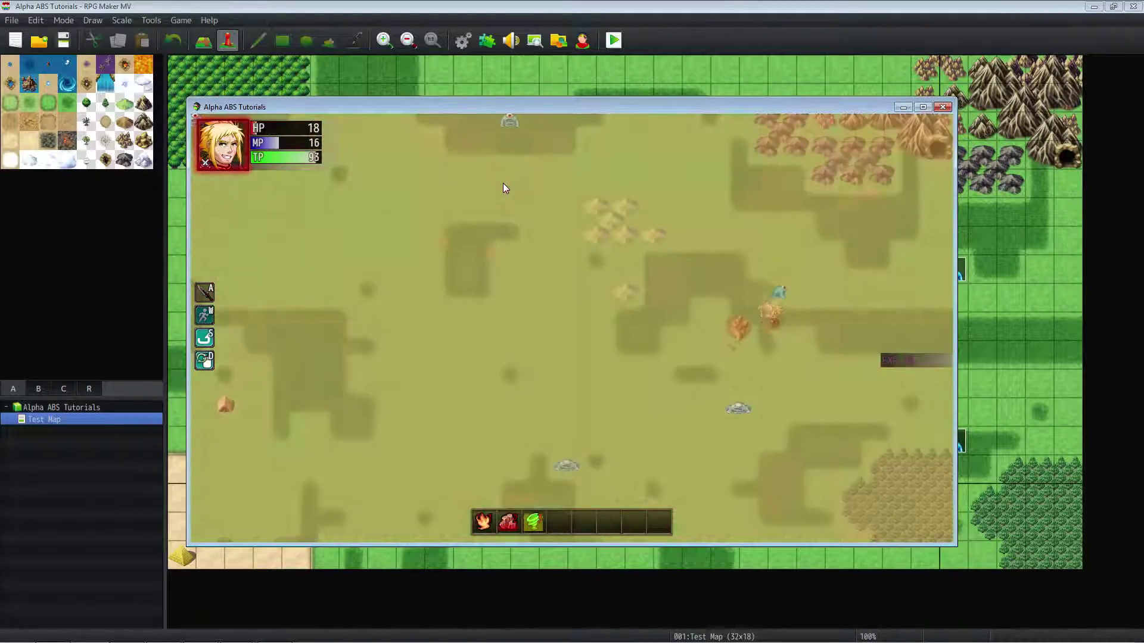
Step: Switch targets to the adjacent Ooze, attack it with Ignite and the weapon, and back away west
key("2")
key("Down")
key("Tab")
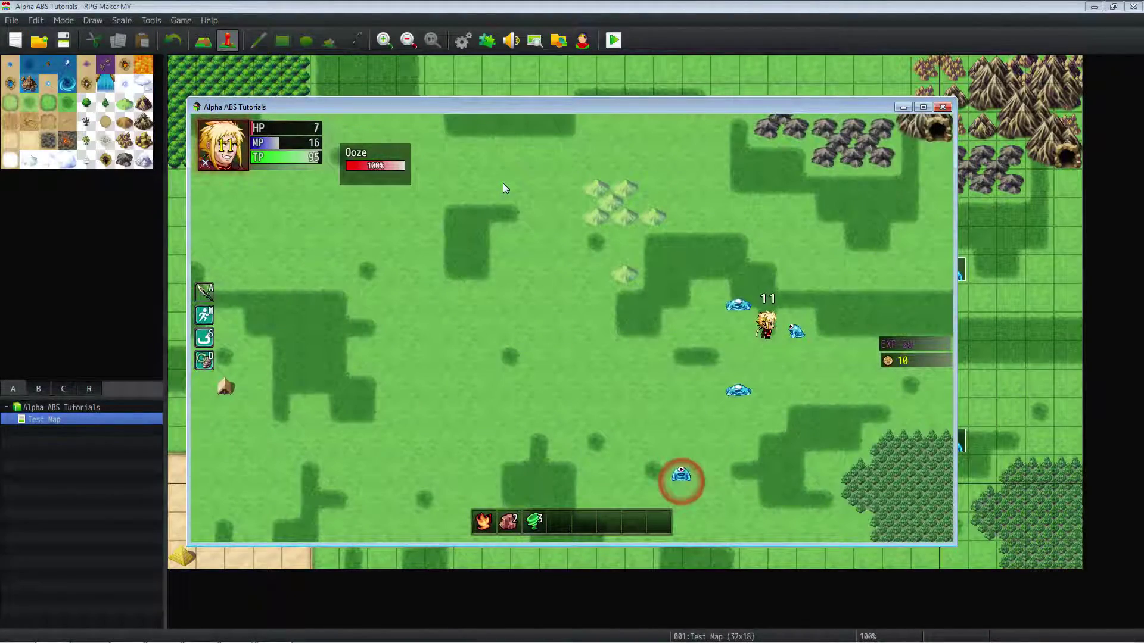
key("Right")
key("a")
key("2")
key("1")
key("Left")
key("Left")
key("Left")
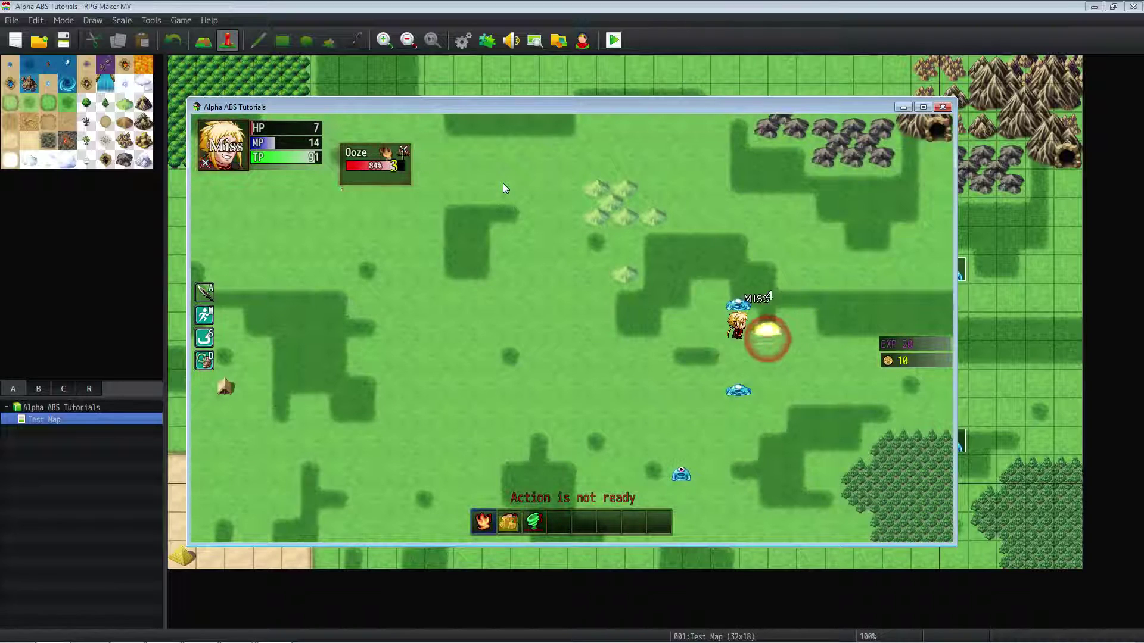
Step: Retreat north and east from the pursuing Oozes while casting Throw Stone and Ignite at the target
key("Up")
key("Up")
key("Up")
key("3")
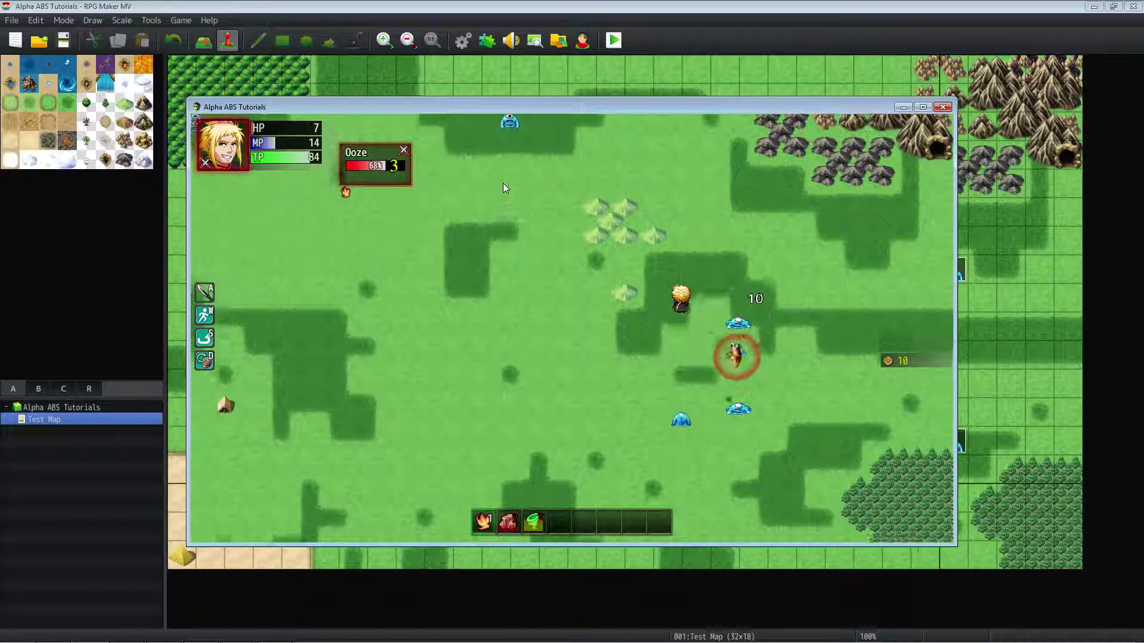
key("2")
key("Right")
key("Right")
key("Right")
key("Right")
key("Right")
key("Right")
key("1")
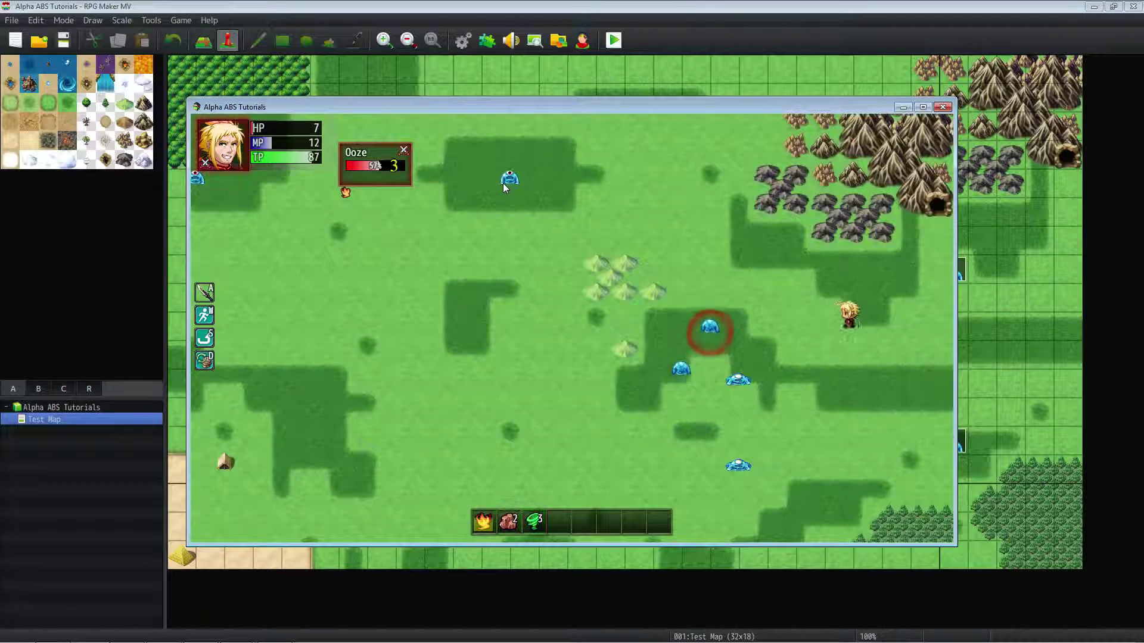
Step: Move back toward the Oozes for a last attack and close the playtest window
key("Left")
key("Left")
key("a")
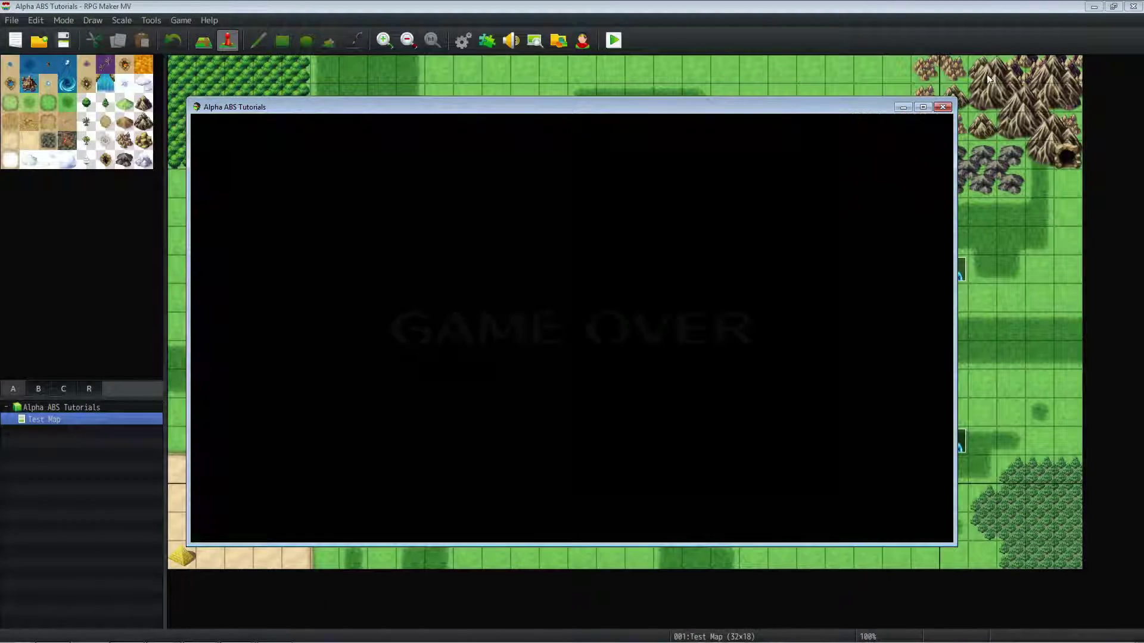
left_click(942, 107)
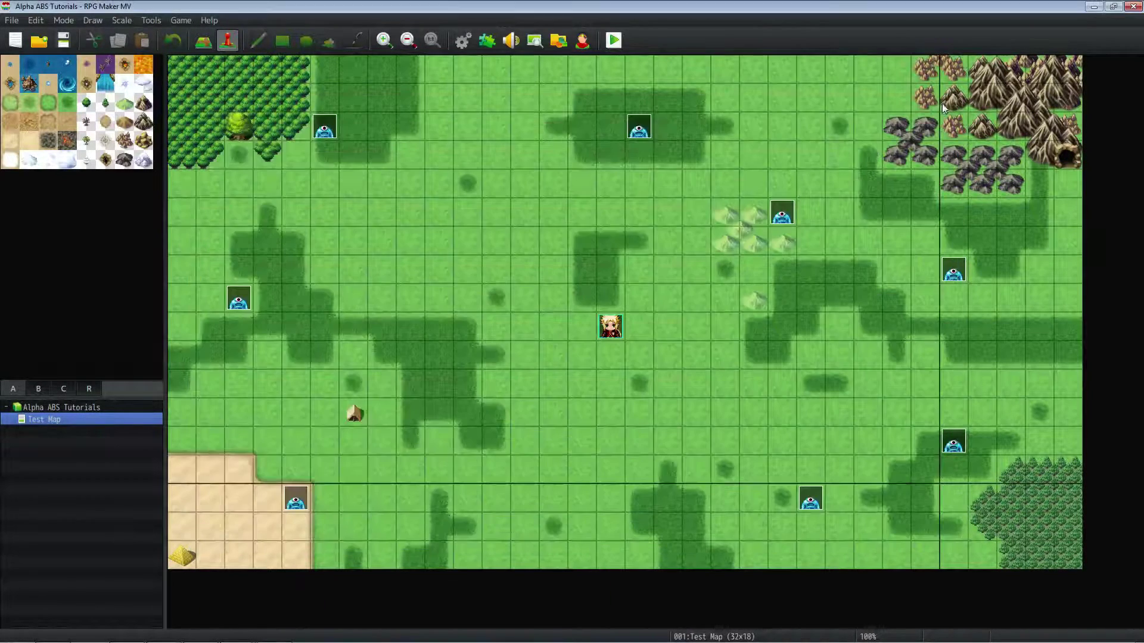